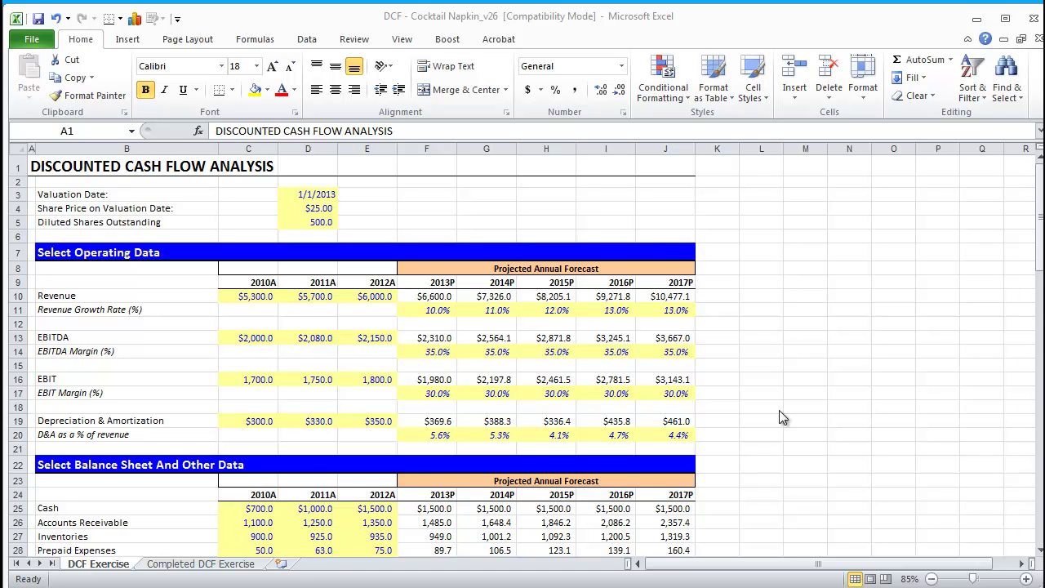
# Step: Examine the Free Cash Flow Buildup section and its line items from Total Revenues to the sum of present values of FCFs
pyautogui.scroll(-5, 160, 451)
pyautogui.scroll(-8, 161, 452)
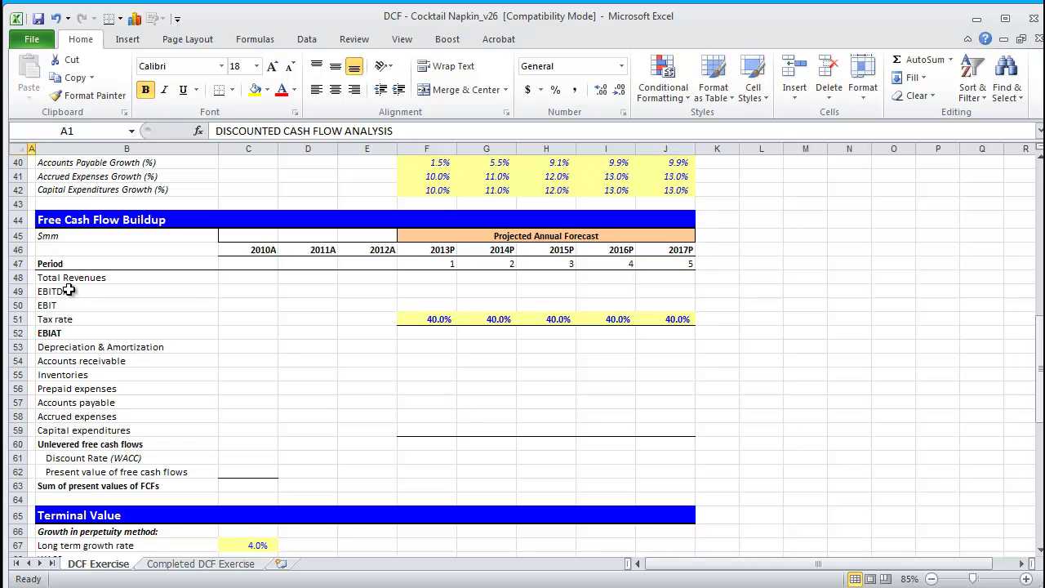
pyautogui.moveTo(57, 279); pyautogui.dragTo(667, 484)
pyautogui.click(72, 315)
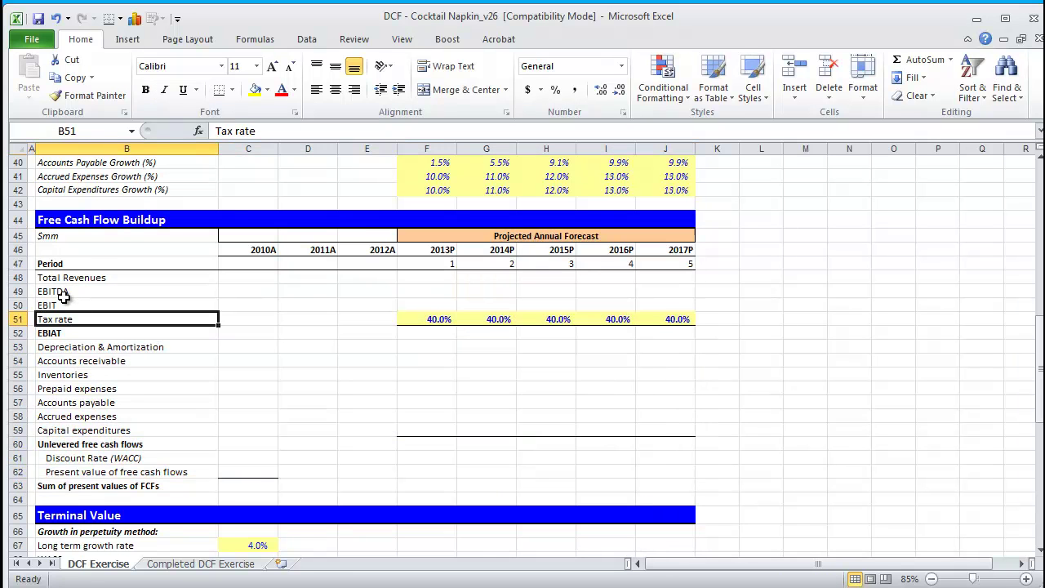
pyautogui.moveTo(68, 296); pyautogui.dragTo(78, 307)
pyautogui.click(73, 333)
pyautogui.hotkey('ctrl', 'b')
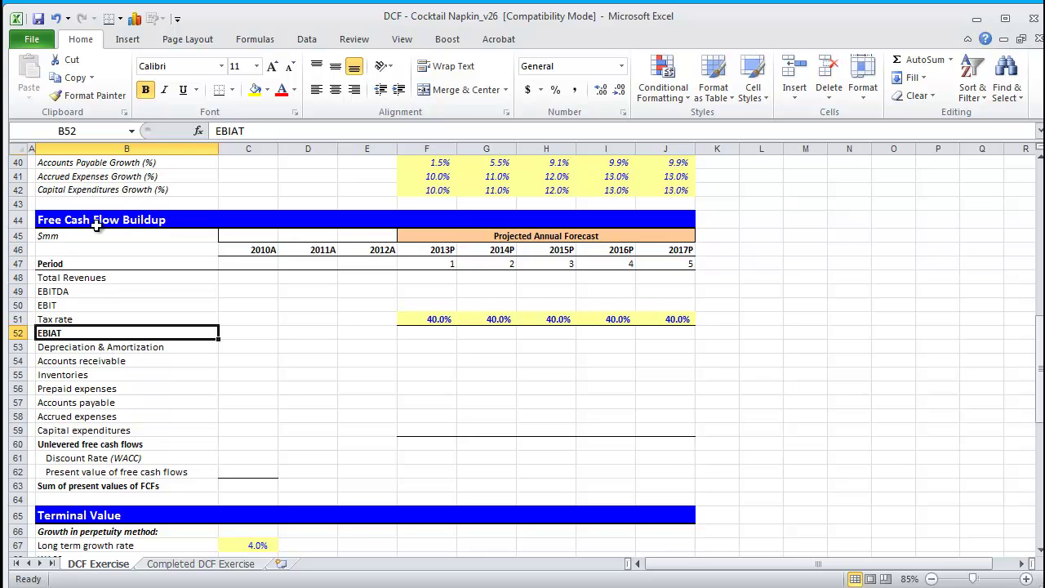
pyautogui.moveTo(93, 222); pyautogui.dragTo(668, 490)
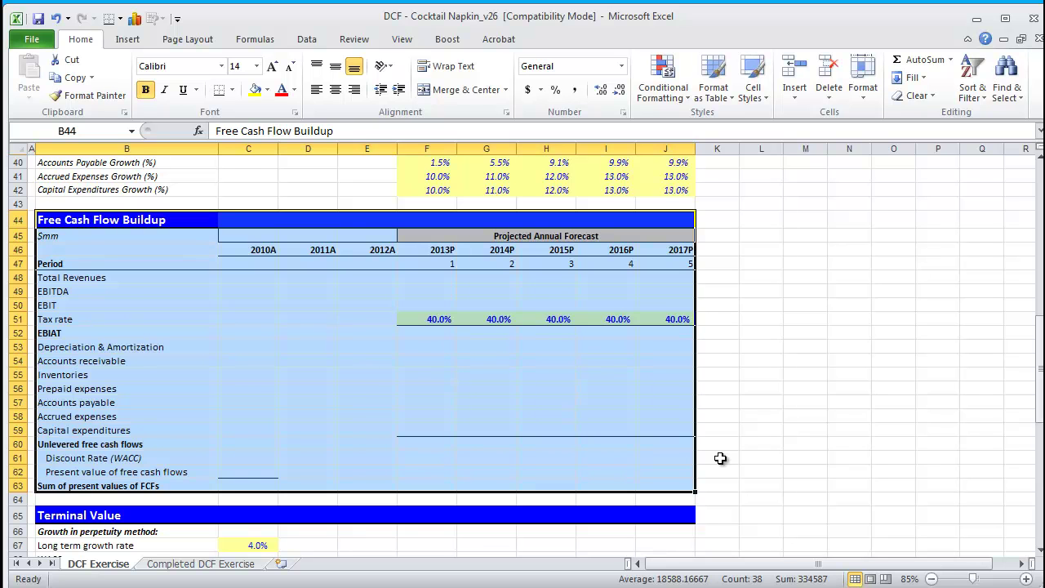
pyautogui.click(94, 346)
pyautogui.moveTo(78, 279); pyautogui.dragTo(133, 485)
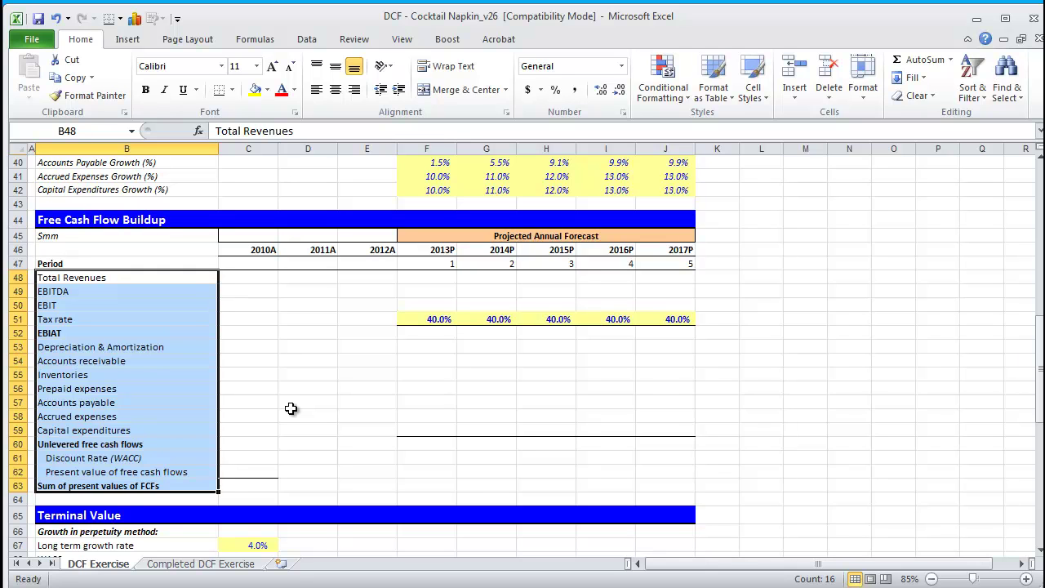
# Step: Review the cash flow adjustment rows from Depreciation & Amortization to Capital expenditures and the forecast period numbers
pyautogui.click(90, 457)
pyautogui.click(51, 430)
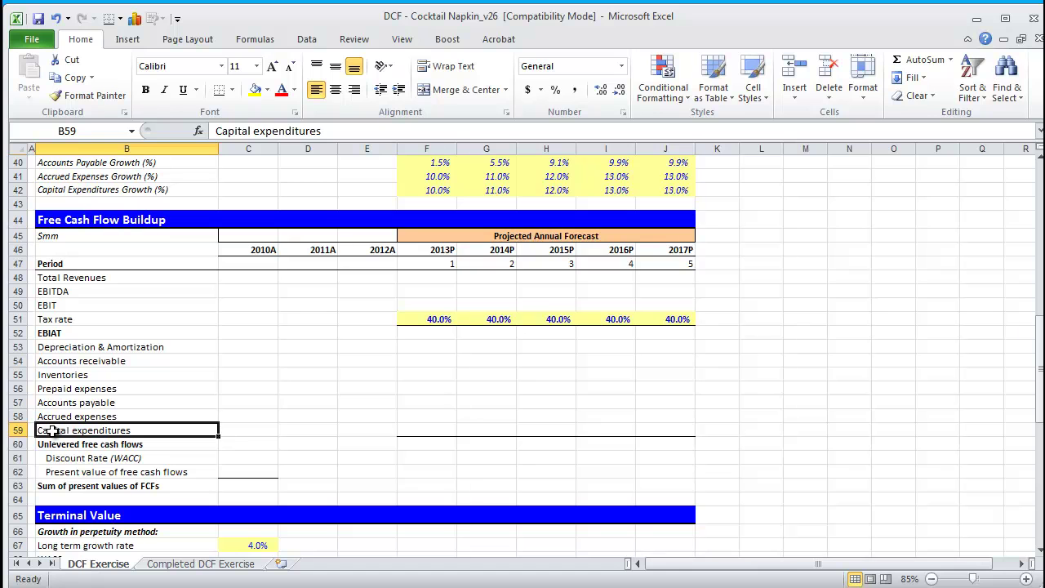
pyautogui.click(98, 444)
pyautogui.moveTo(77, 429); pyautogui.dragTo(621, 441)
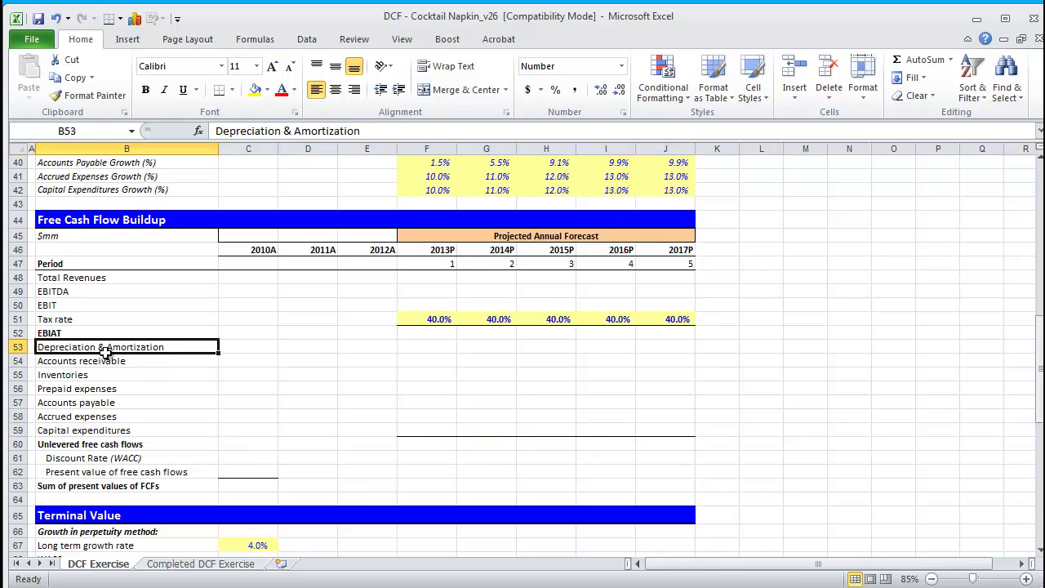
pyautogui.moveTo(92, 347); pyautogui.dragTo(670, 413)
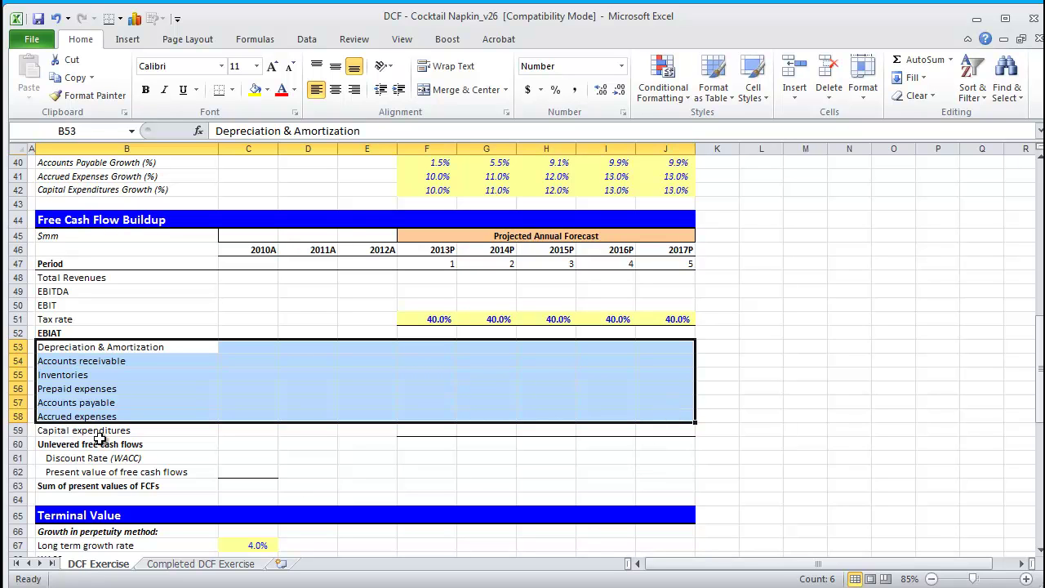
pyautogui.moveTo(93, 432); pyautogui.dragTo(678, 424)
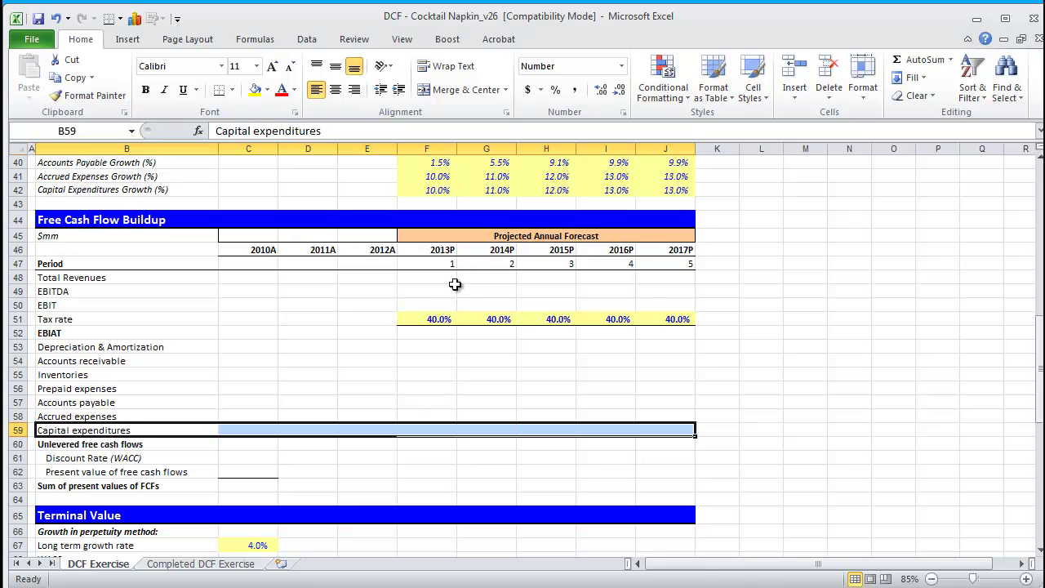
pyautogui.moveTo(446, 264); pyautogui.dragTo(686, 263)
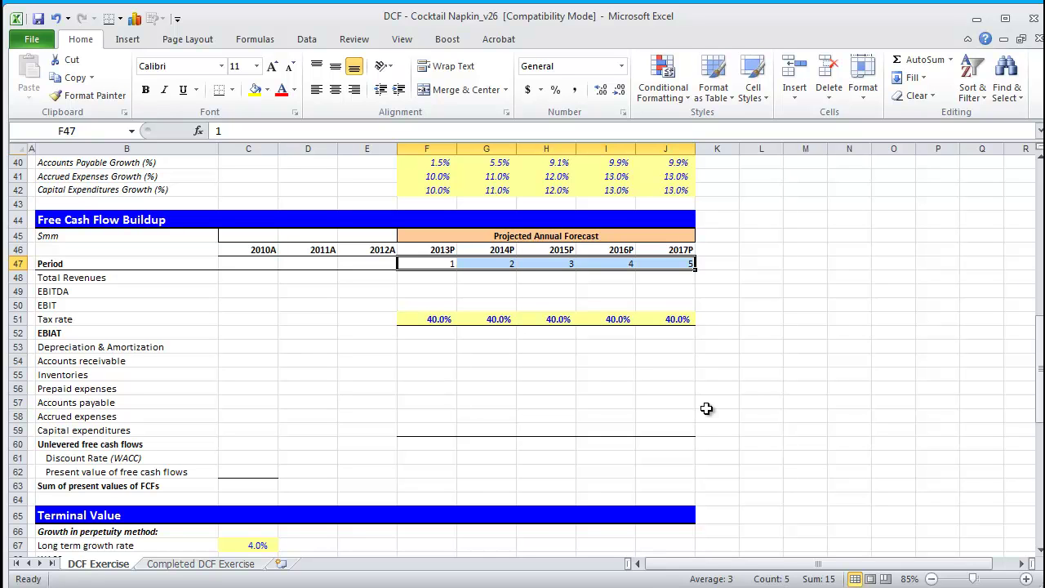
pyautogui.click(505, 375)
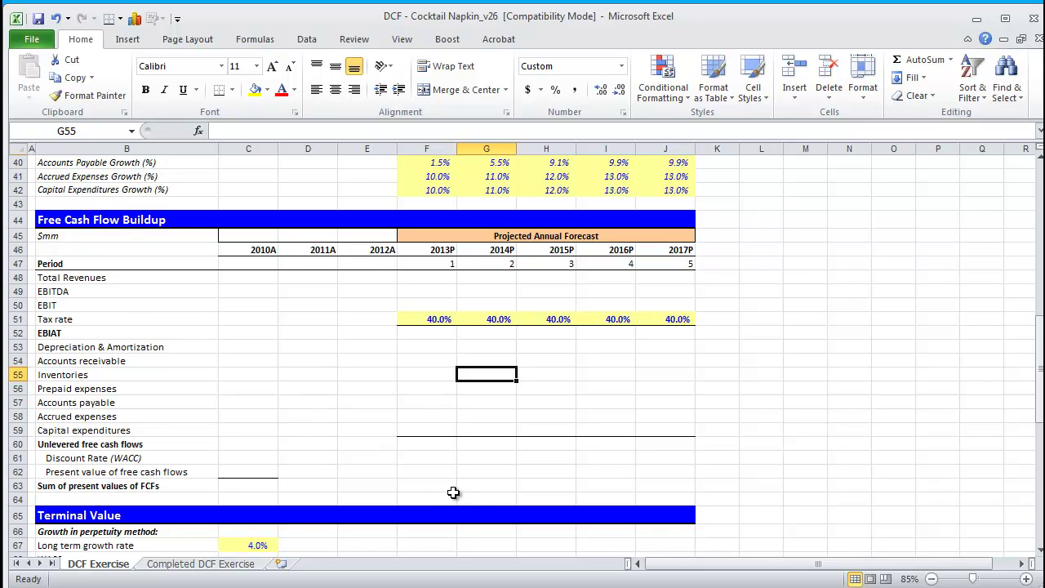
# Step: Link 2013P Total Revenues in F48 to the projected revenue in the operating data with =F10
pyautogui.click(441, 280)
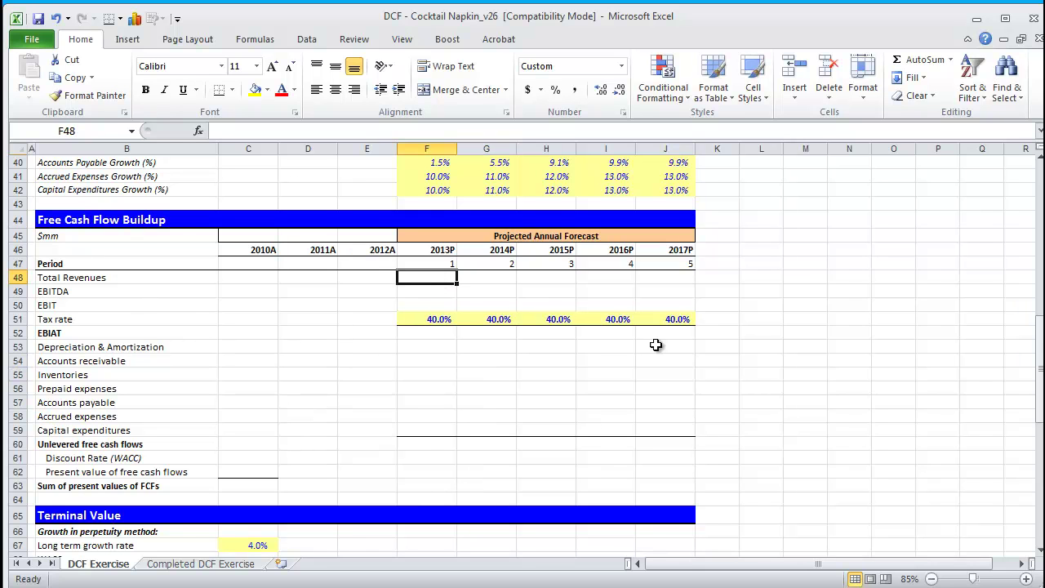
pyautogui.write('=')
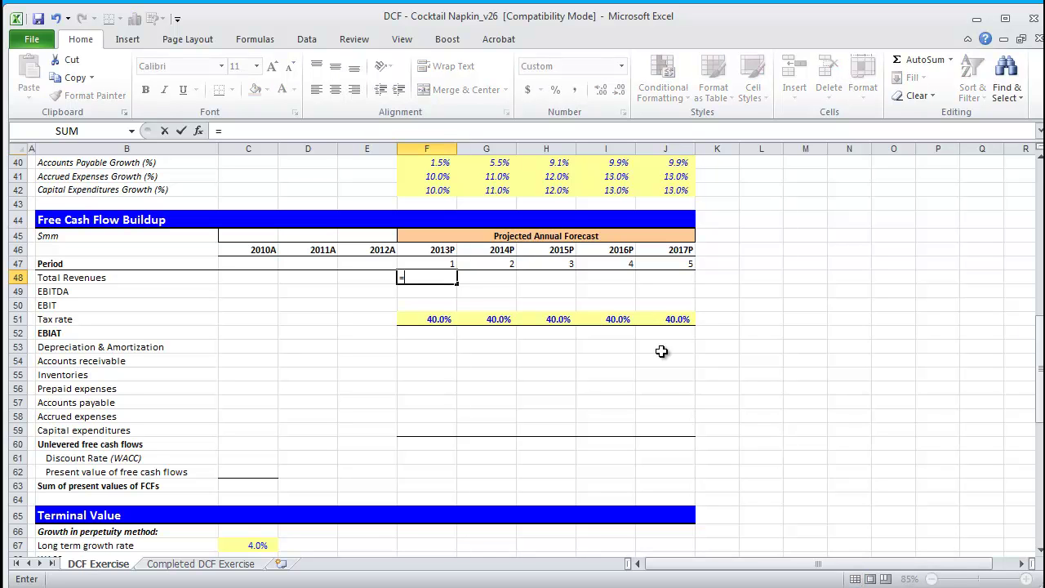
pyautogui.press('Up')
pyautogui.press('Up')
pyautogui.press('Up')
pyautogui.press('Up')
pyautogui.press('Up')
pyautogui.press('Up')
pyautogui.press('Up')
pyautogui.press('Up')
pyautogui.press('Up')
pyautogui.press('Up')
pyautogui.press('Up')
pyautogui.press('Up')
pyautogui.press('Up')
pyautogui.press('Up')
pyautogui.press('Up')
pyautogui.press('Up')
pyautogui.press('Up')
pyautogui.press('Up')
pyautogui.press('Up')
pyautogui.press('Up')
pyautogui.press('Up')
pyautogui.press('Up')
pyautogui.press('Up')
pyautogui.press('Up')
pyautogui.press('Up')
pyautogui.press('Up')
pyautogui.press('Up')
pyautogui.press('Up')
pyautogui.press('Up')
pyautogui.press('Up')
pyautogui.press('Up')
pyautogui.press('Up')
pyautogui.press('Up')
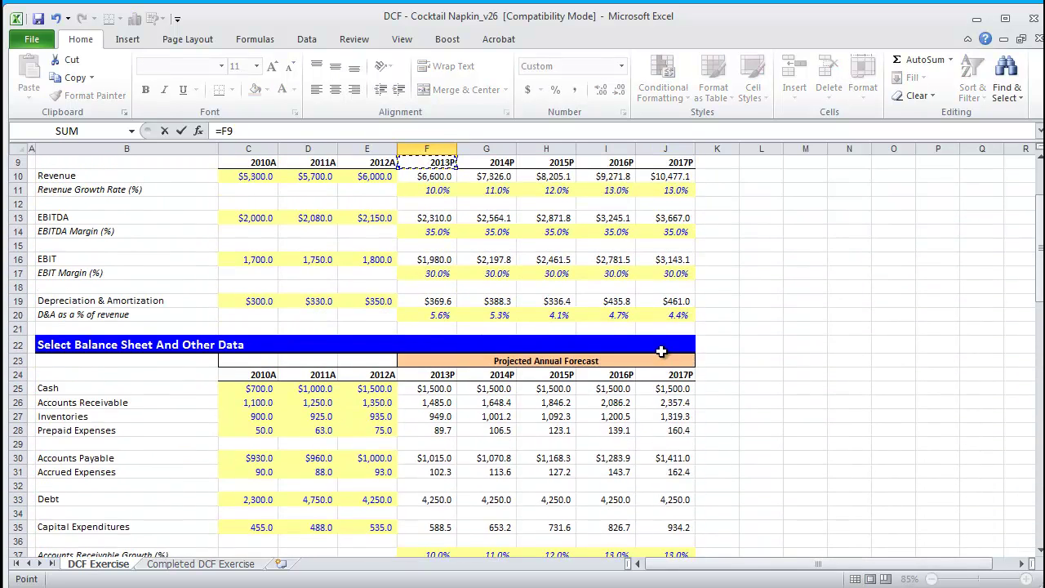
pyautogui.press('Down')
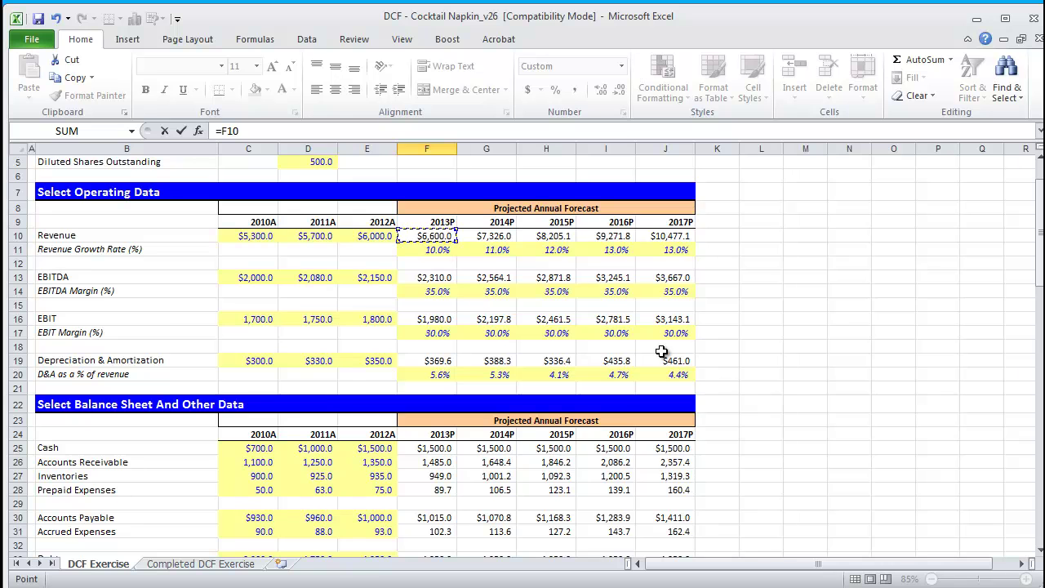
pyautogui.press('Return')
# Step: Copy the Total Revenues formula from F48 across the 2014P to 2017P columns, pasting formulas only
pyautogui.press('Down')
pyautogui.press('Down')
pyautogui.press('Up')
pyautogui.press('Up')
pyautogui.press('Up')
pyautogui.hotkey('ctrl', 'c')
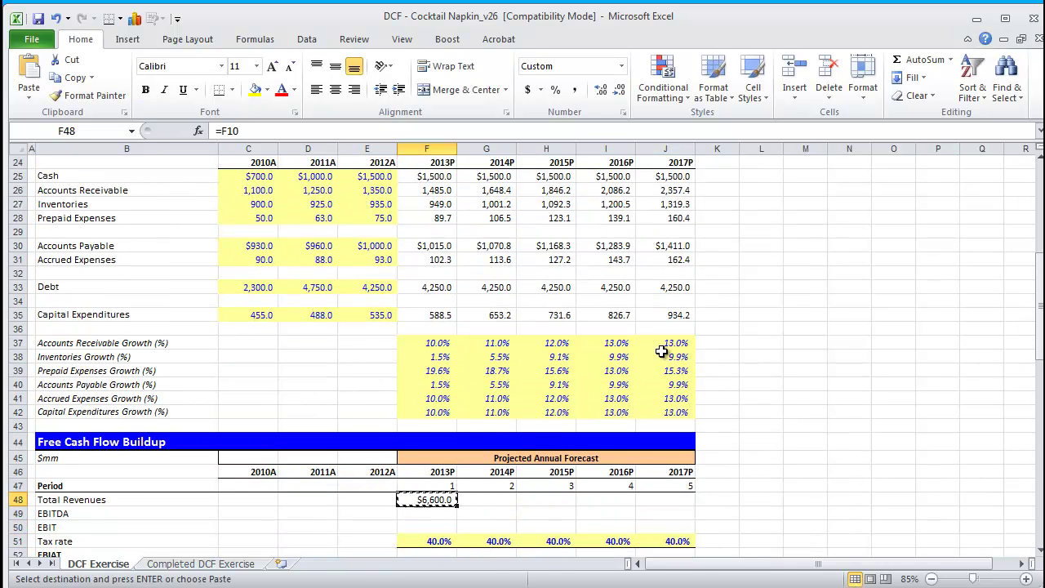
pyautogui.hotkey('shift', 'Right')
pyautogui.hotkey('shift', 'Right')
pyautogui.hotkey('shift', 'Right')
pyautogui.hotkey('shift', 'Right')
pyautogui.hotkey('ctrl', 'alt', 'v')
pyautogui.press('f')
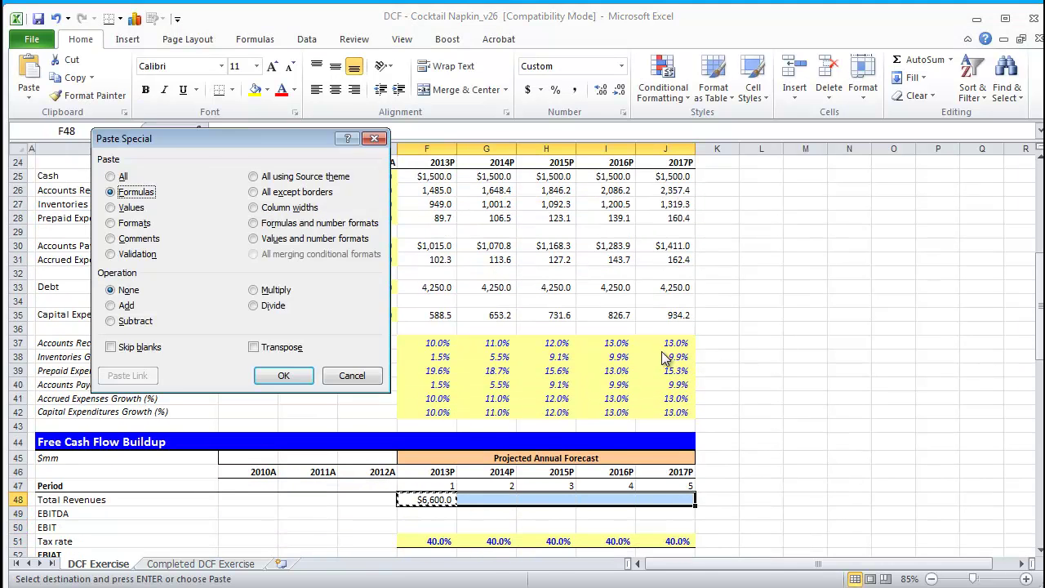
pyautogui.press('Return')
# Step: Link 2013P EBITDA in F49 to the projected EBITDA in the operating data with =F13
pyautogui.press('Down')
pyautogui.press('Down')
pyautogui.press('Down')
pyautogui.press('Down')
pyautogui.press('Up')
pyautogui.press('Up')
pyautogui.press('Up')
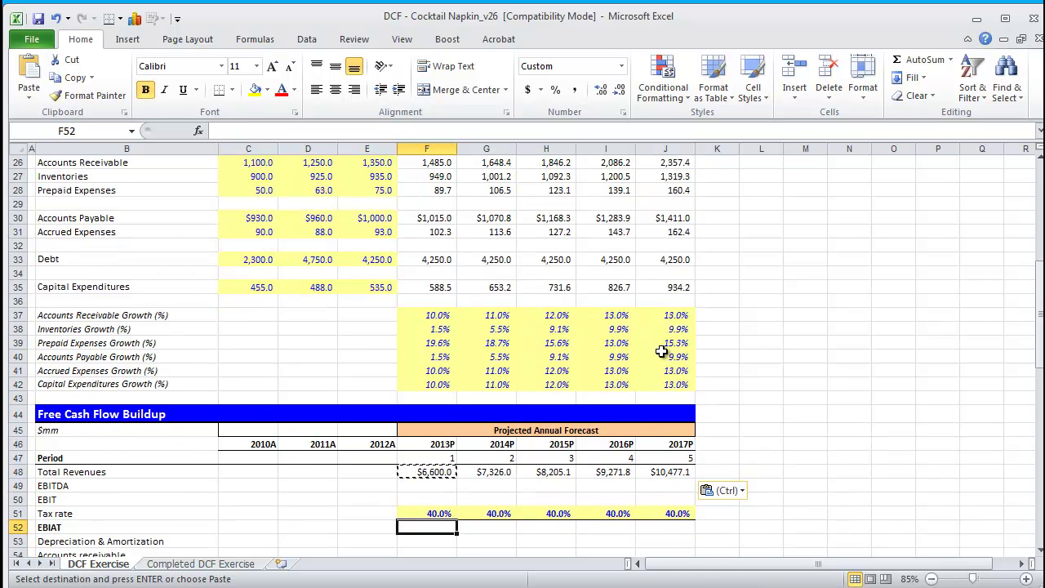
pyautogui.write('=')
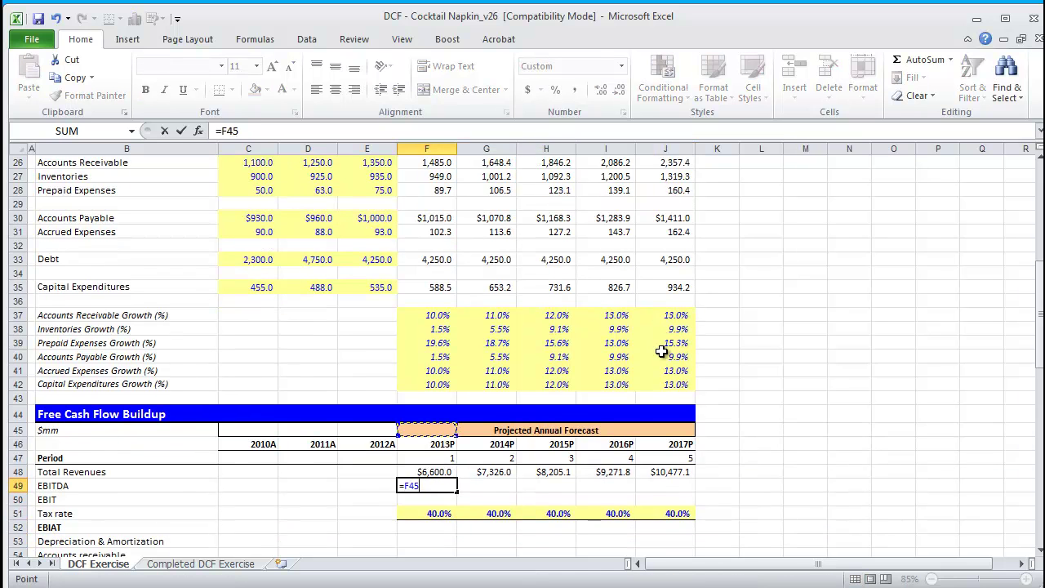
pyautogui.press('Up')
pyautogui.press('Up')
pyautogui.press('Up')
pyautogui.press('Up')
pyautogui.press('Up')
pyautogui.press('Up')
pyautogui.press('Up')
pyautogui.press('Up')
pyautogui.press('Up')
pyautogui.press('Up')
pyautogui.press('Up')
pyautogui.press('Up')
pyautogui.press('Up')
pyautogui.press('Up')
pyautogui.press('Up')
pyautogui.press('Up')
pyautogui.press('Up')
pyautogui.press('Up')
pyautogui.press('Up')
pyautogui.press('Up')
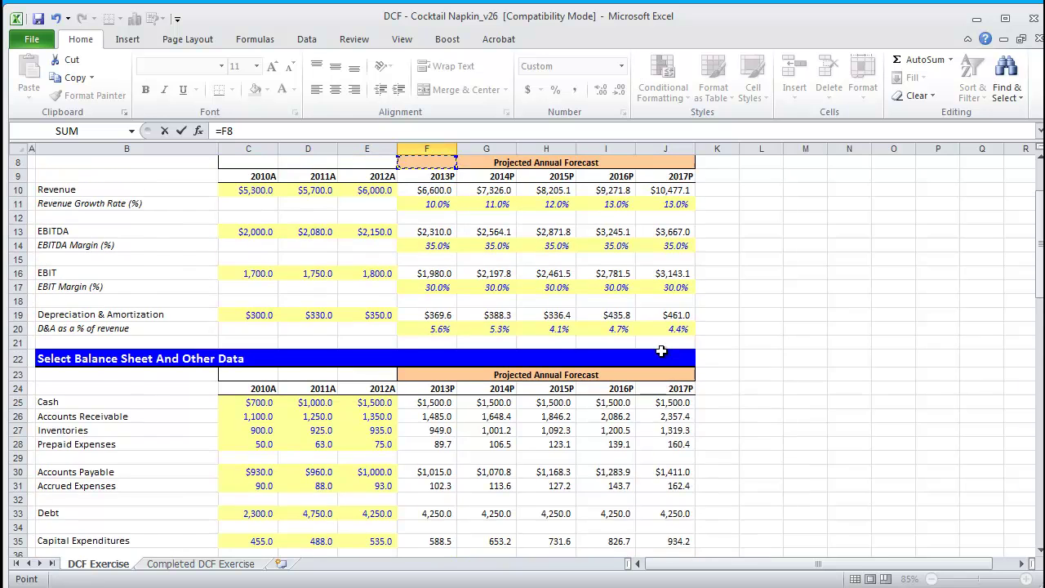
pyautogui.press('Down')
pyautogui.press('Down')
pyautogui.press('Down')
pyautogui.press('Down')
pyautogui.press('Down')
pyautogui.press('Return')
# Step: Copy the EBITDA formula from F49 across the 2014P to 2017P columns, pasting formulas only
pyautogui.press('Return')
pyautogui.press('Up')
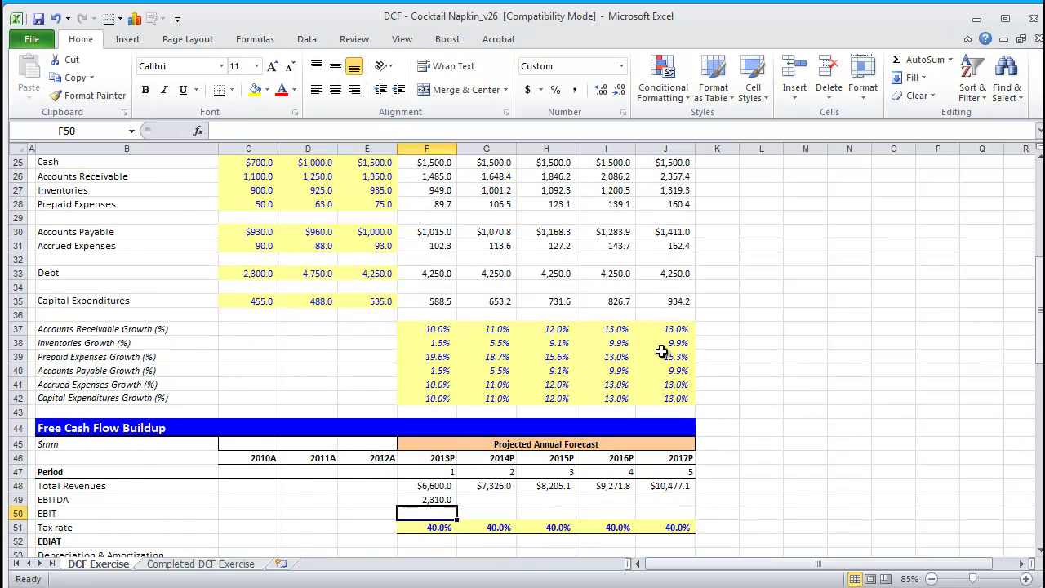
pyautogui.press('Up')
pyautogui.hotkey('ctrl', 'c')
pyautogui.hotkey('shift', 'Right')
pyautogui.hotkey('shift', 'Right')
pyautogui.hotkey('shift', 'Right')
pyautogui.hotkey('shift', 'Right')
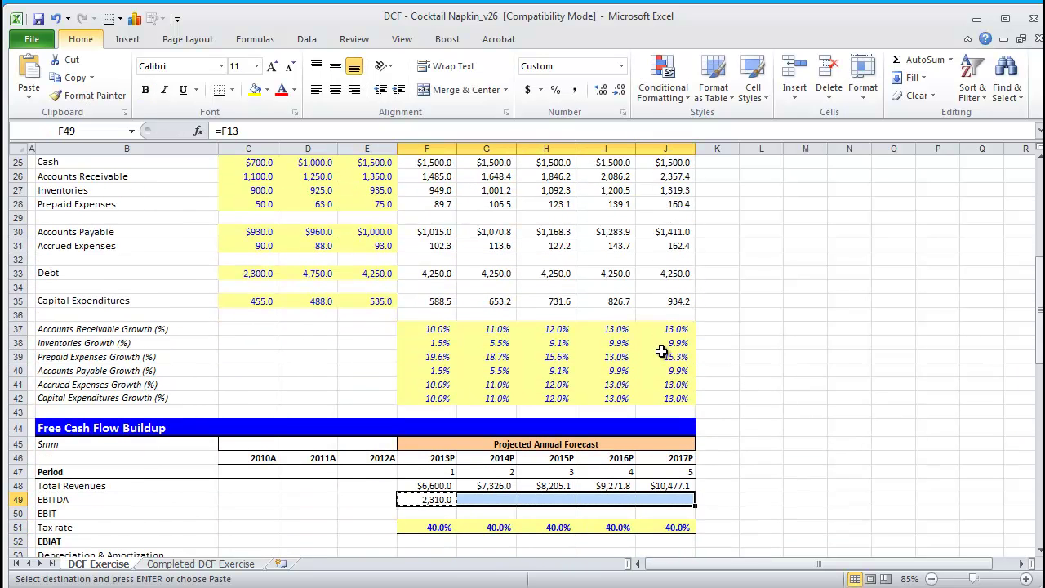
pyautogui.hotkey('alt', 'e')
pyautogui.press('s')
pyautogui.press('f')
pyautogui.press('Return')
# Step: Link 2013P EBIT in F50 to the projected EBIT in the operating data with =F16
pyautogui.press('Down')
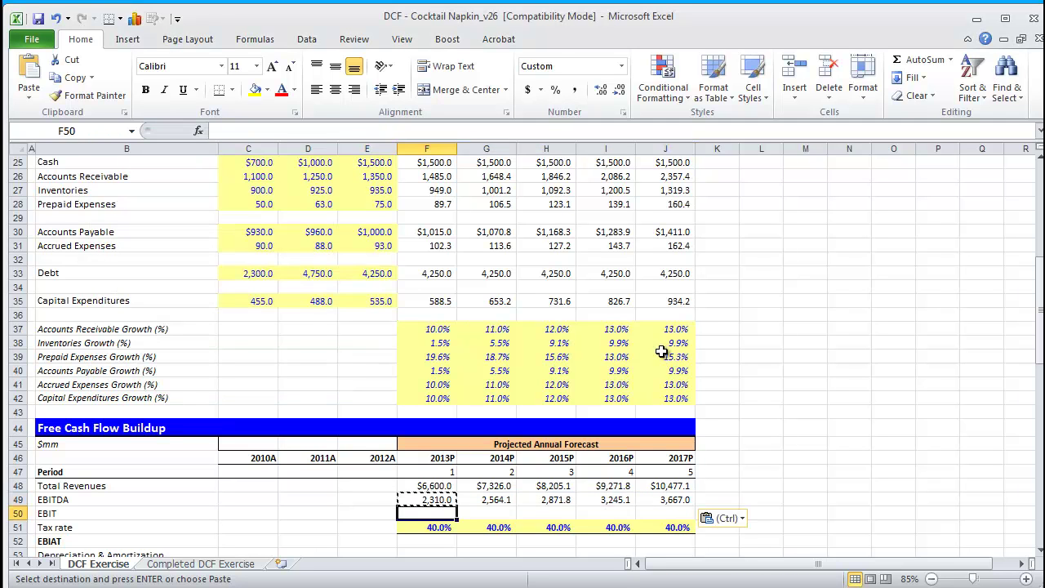
pyautogui.write('=')
pyautogui.press('Up')
pyautogui.press('Up')
pyautogui.press('Up')
pyautogui.press('Up')
pyautogui.press('Up')
pyautogui.press('Up')
pyautogui.press('Up')
pyautogui.press('Up')
pyautogui.press('Up')
pyautogui.press('Up')
pyautogui.press('Up')
pyautogui.press('Up')
pyautogui.press('Up')
pyautogui.press('Up')
pyautogui.press('Up')
pyautogui.press('Up')
pyautogui.press('Up')
pyautogui.press('Up')
pyautogui.press('Up')
pyautogui.press('Up')
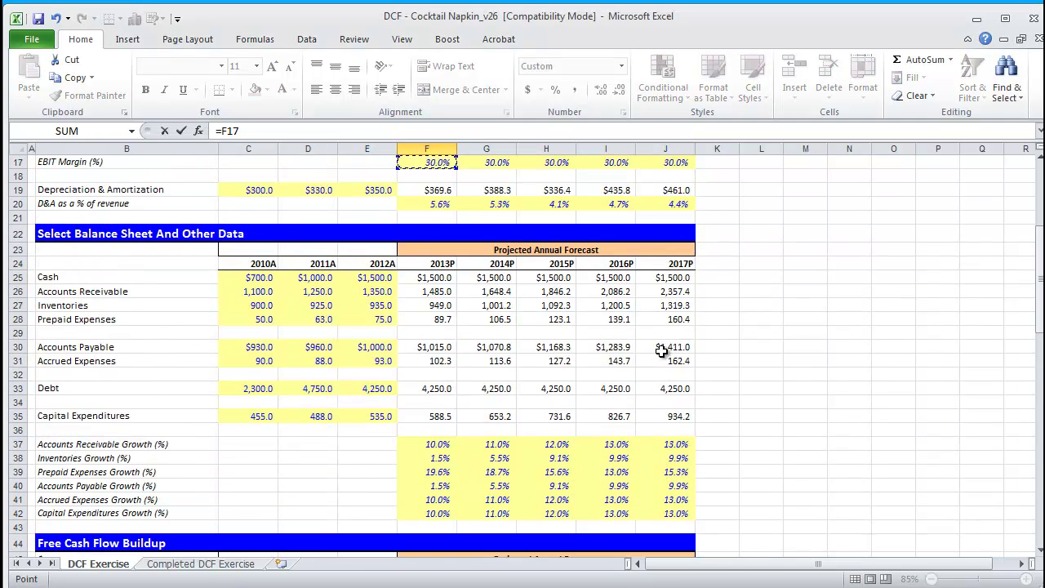
pyautogui.press('Up')
pyautogui.press('Up')
pyautogui.press('Up')
pyautogui.press('Up')
pyautogui.press('Up')
pyautogui.press('Up')
pyautogui.press('Up')
pyautogui.press('Up')
pyautogui.press('Up')
pyautogui.press('Up')
pyautogui.press('Down')
pyautogui.press('Down')
pyautogui.press('Down')
pyautogui.press('Down')
pyautogui.press('Down')
pyautogui.press('Down')
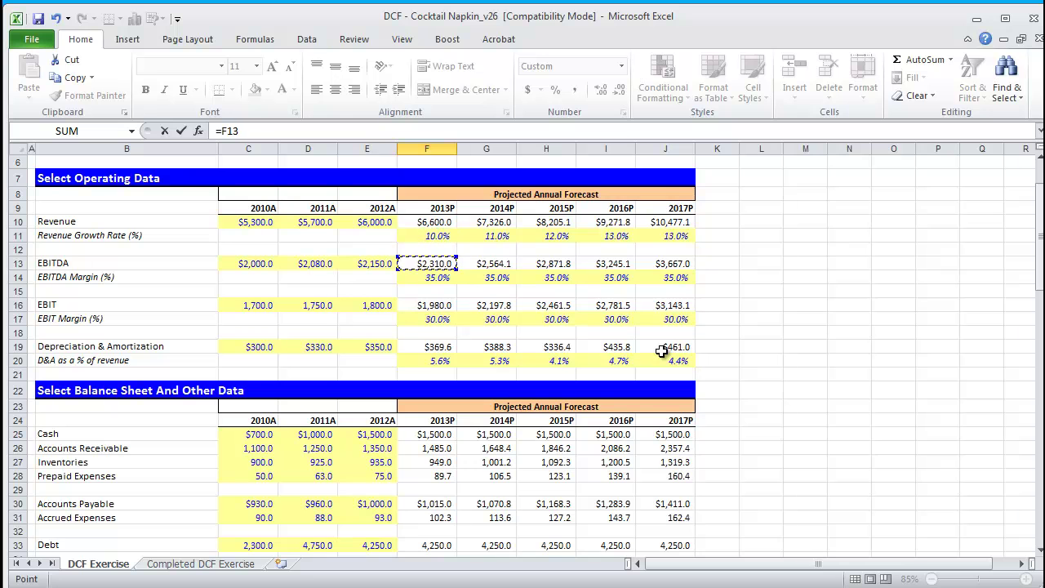
pyautogui.press('Down')
pyautogui.press('Down')
pyautogui.press('Down')
pyautogui.press('Return')
# Step: Copy the EBIT formula from F50 across the 2014P to 2017P columns, pasting formulas only
pyautogui.press('Up')
pyautogui.hotkey('ctrl', 'c')
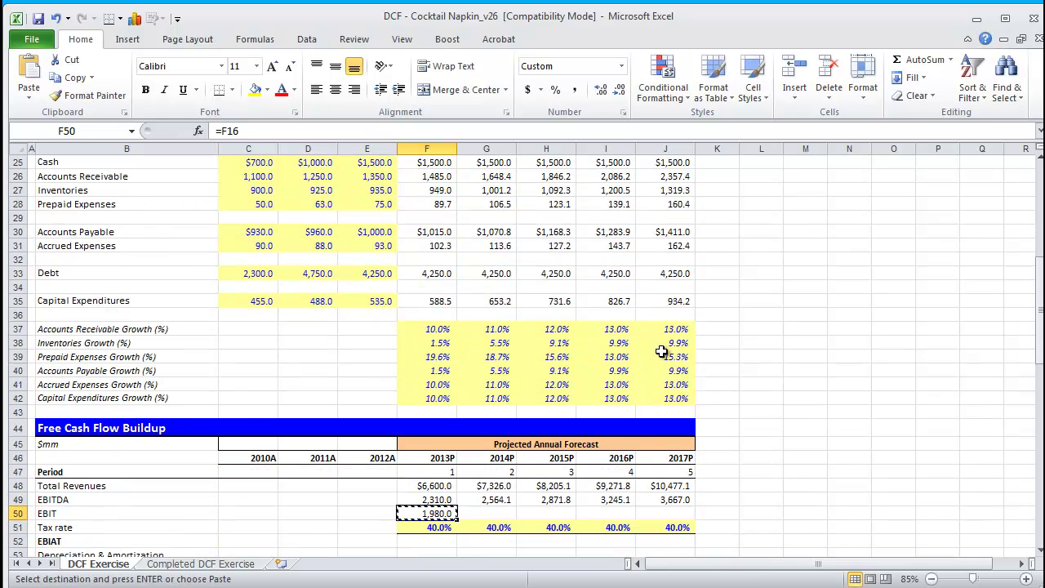
pyautogui.hotkey('shift', 'Right')
pyautogui.hotkey('shift', 'Right')
pyautogui.hotkey('shift', 'Right')
pyautogui.hotkey('shift', 'Right')
pyautogui.press('alt')
pyautogui.press('e')
pyautogui.press('s')
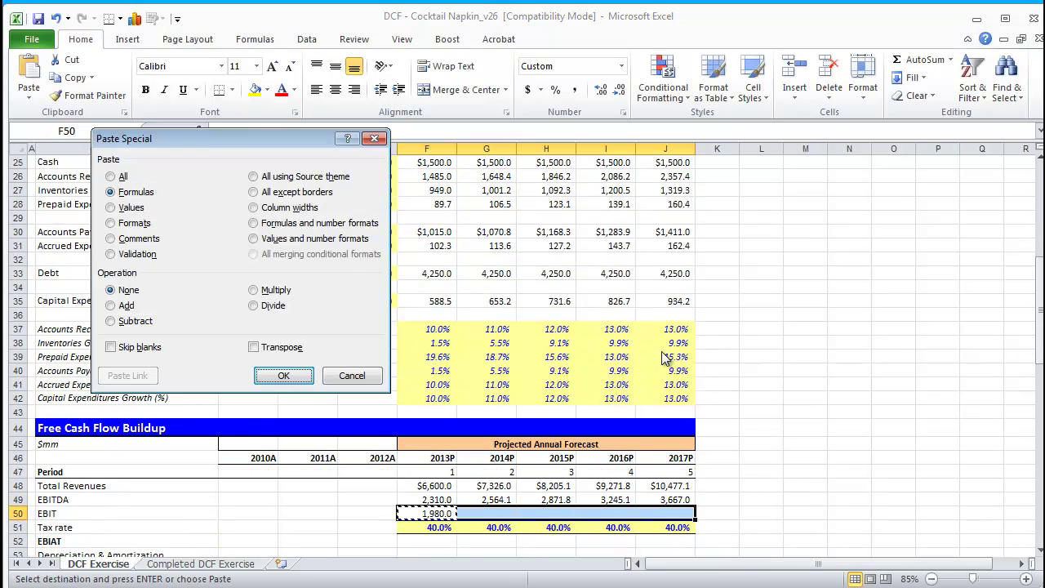
pyautogui.press('Return')
# Step: Calculate 2013P EBIAT in F52 as EBIT after tax with =F50*(1-F51)
pyautogui.press('Down')
pyautogui.press('Down')
pyautogui.press('Down')
pyautogui.press('Down')
pyautogui.press('Down')
pyautogui.press('Down')
pyautogui.press('Up')
pyautogui.press('Up')
pyautogui.press('Up')
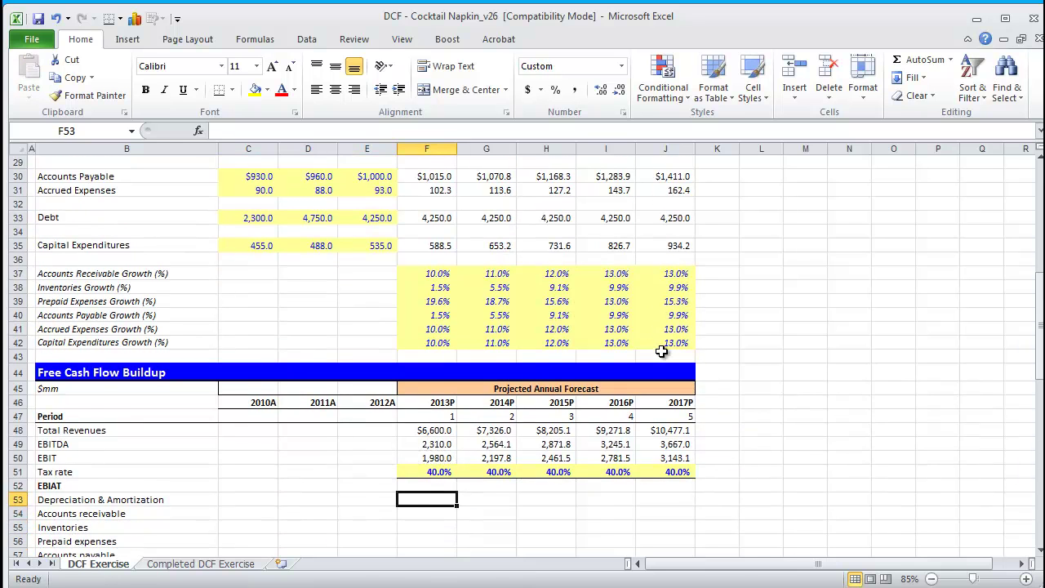
pyautogui.press('Up')
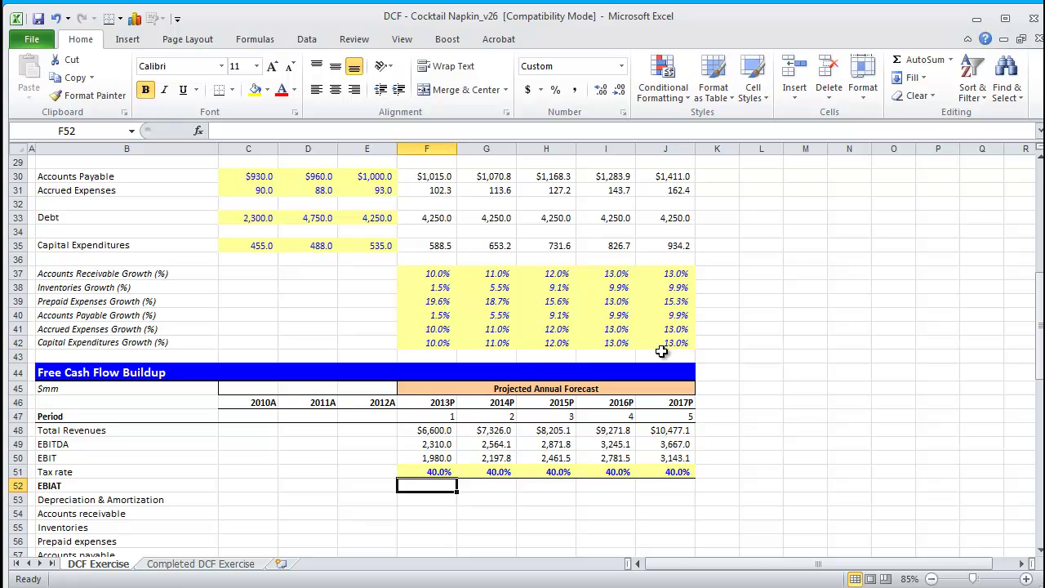
pyautogui.write('=')
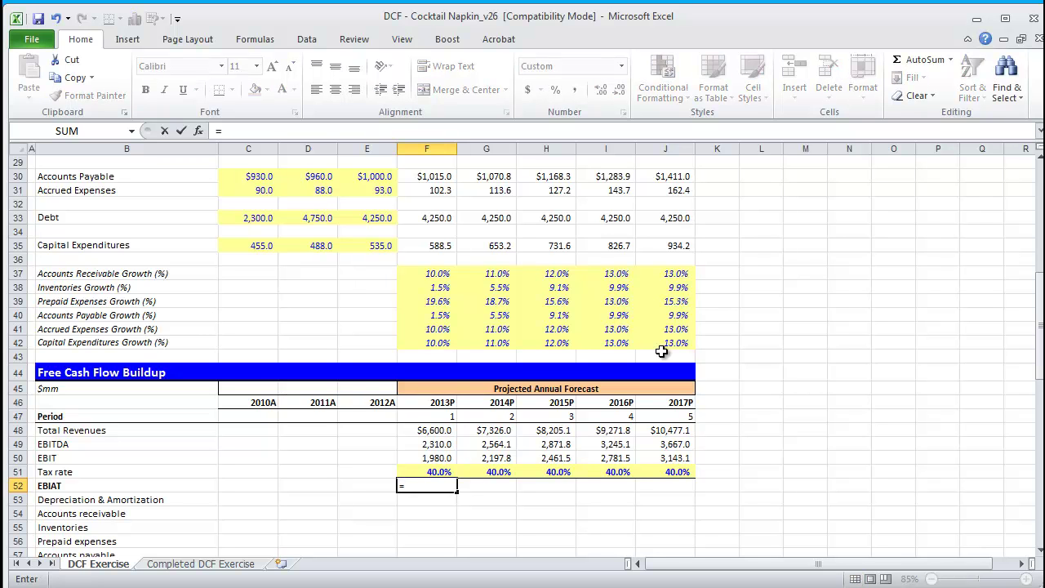
pyautogui.press('Up')
pyautogui.press('Up')
pyautogui.write('*(1-')
pyautogui.press('Up')
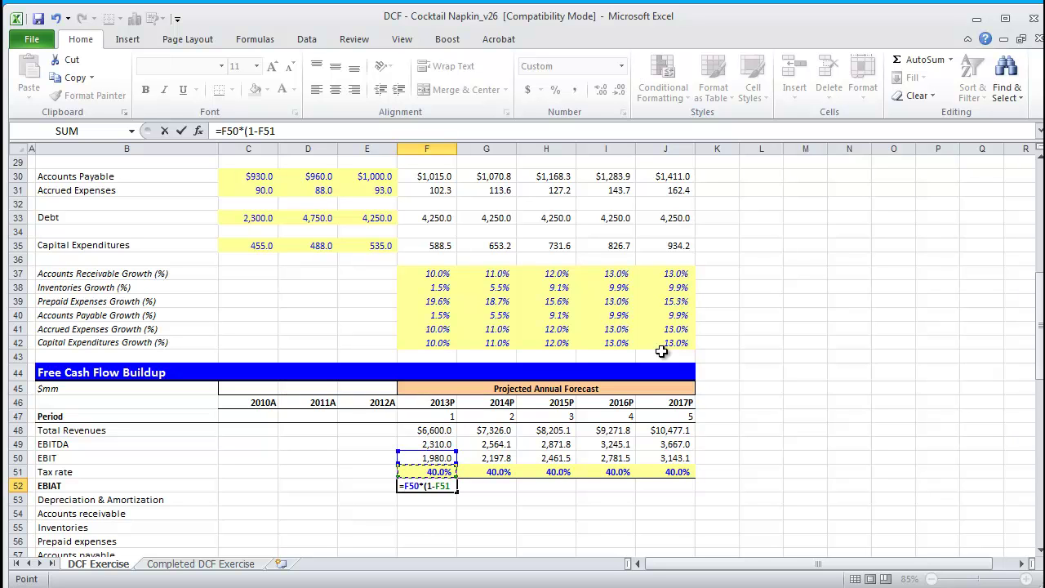
pyautogui.write(')')
pyautogui.hotkey('ctrl', 'Return')
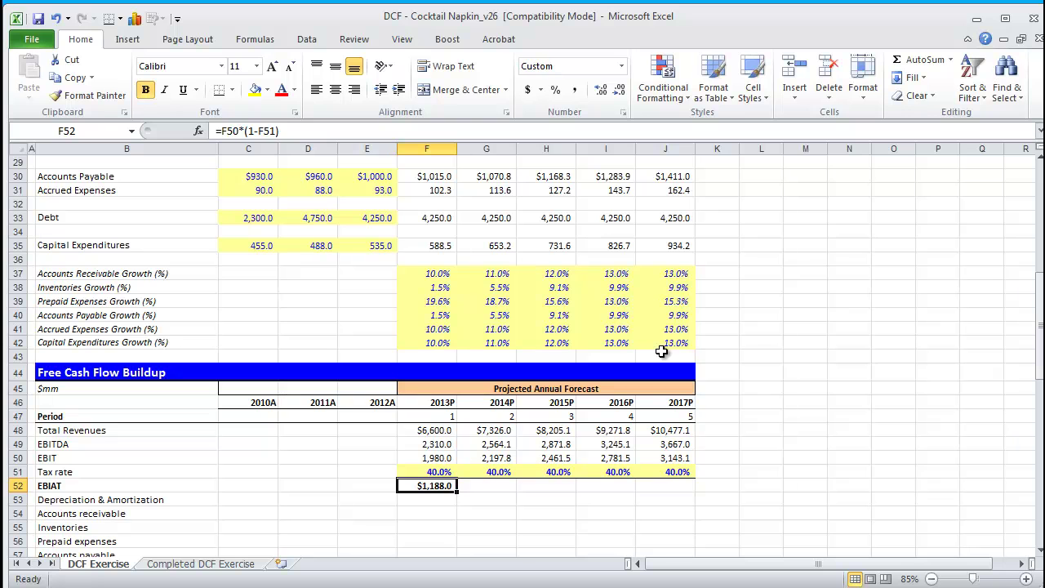
# Step: Copy the EBIAT formula from F52 across the 2014P to 2017P columns, pasting formulas only
pyautogui.hotkey('ctrl', 'c')
pyautogui.hotkey('shift', 'Right')
pyautogui.hotkey('shift', 'Right')
pyautogui.hotkey('shift', 'Right')
pyautogui.hotkey('shift', 'Right')
pyautogui.hotkey('alt', 'e')
pyautogui.press('s')
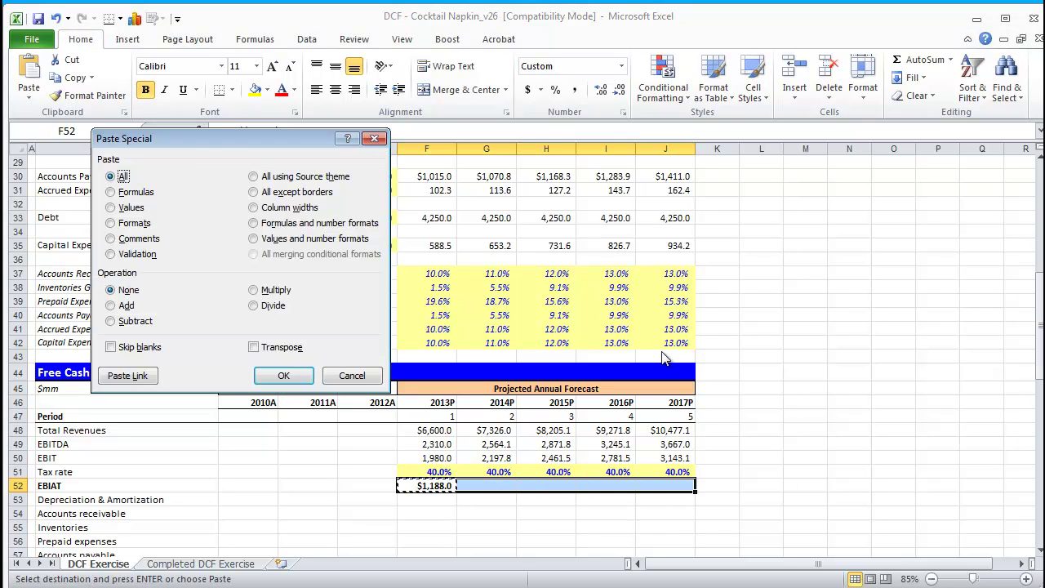
pyautogui.press('f')
pyautogui.press('Return')
pyautogui.press('Down')
pyautogui.press('Up')
pyautogui.press('Escape')
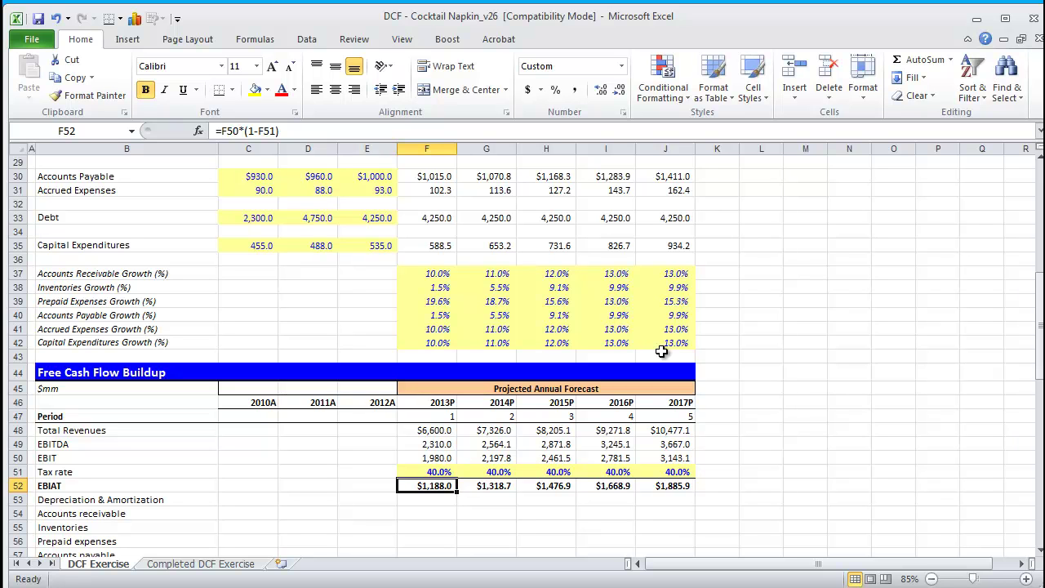
# Step: Examine the buildup from the EBIAT row to the Unlevered free cash flows row across the projected columns
pyautogui.press('Down')
pyautogui.press('Down')
pyautogui.press('Down')
pyautogui.press('Down')
pyautogui.press('Down')
pyautogui.press('Down')
pyautogui.press('Down')
pyautogui.press('Down')
pyautogui.press('Down')
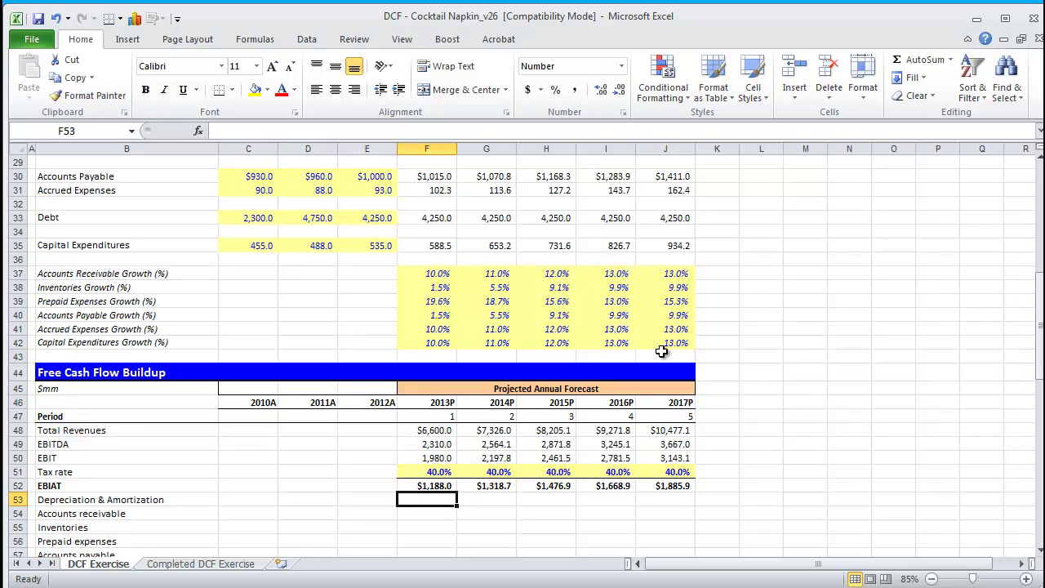
pyautogui.press('Up')
pyautogui.press('Up')
pyautogui.press('Up')
pyautogui.press('Up')
pyautogui.press('Up')
pyautogui.press('Up')
pyautogui.press('Up')
pyautogui.press('Up')
pyautogui.press('Up')
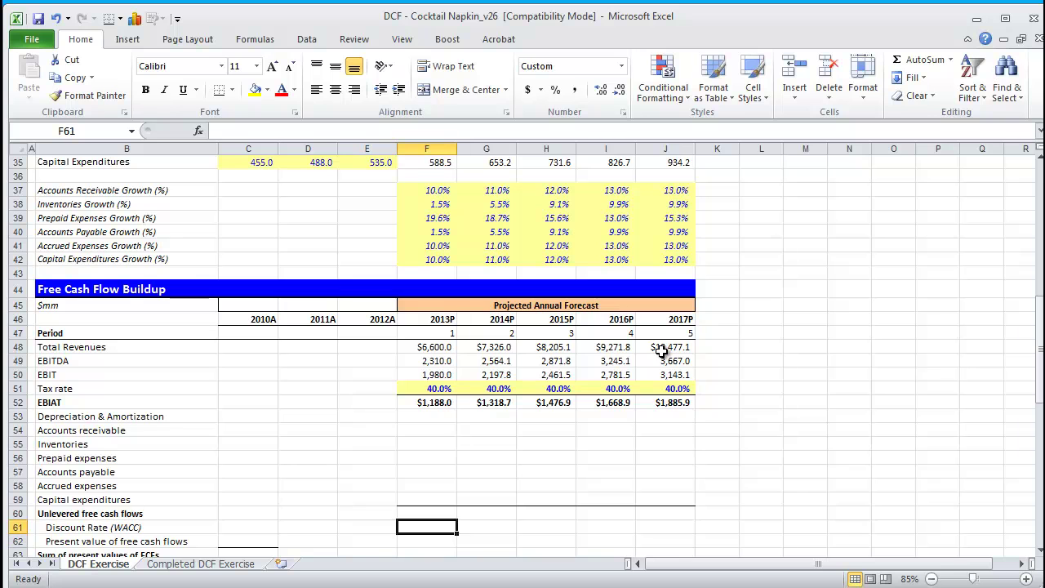
pyautogui.hotkey('shift', 'Right')
pyautogui.hotkey('shift', 'Right')
pyautogui.hotkey('shift', 'Right')
pyautogui.hotkey('shift', 'Right')
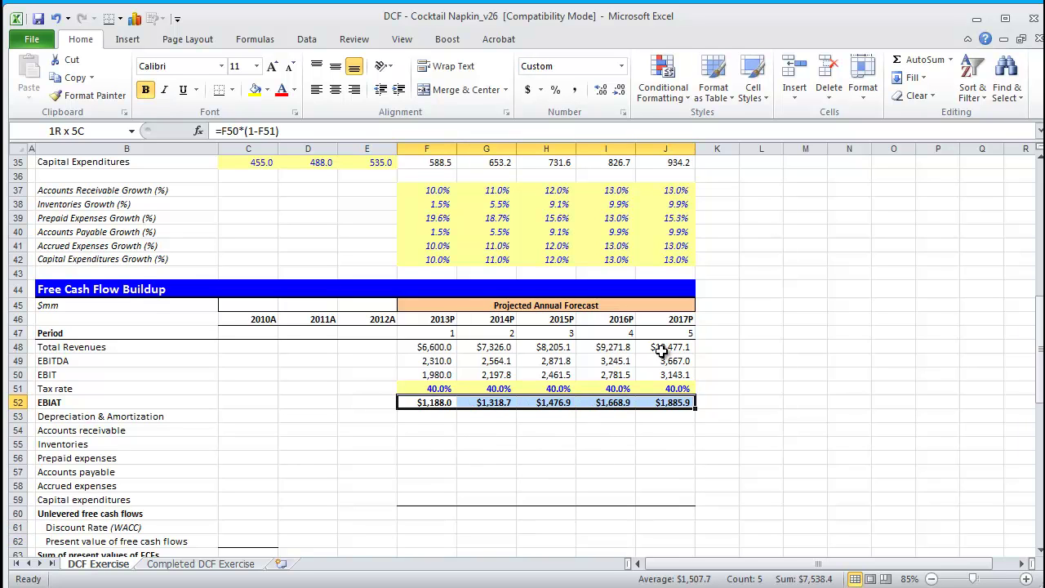
pyautogui.press('Down')
pyautogui.press('Down')
pyautogui.press('Down')
pyautogui.press('Down')
pyautogui.press('Down')
pyautogui.press('Down')
pyautogui.press('Down')
pyautogui.press('Down')
pyautogui.press('Down')
pyautogui.press('Up')
pyautogui.hotkey('shift', 'Right')
pyautogui.hotkey('shift', 'Right')
pyautogui.hotkey('shift', 'Right')
pyautogui.hotkey('shift', 'Right')
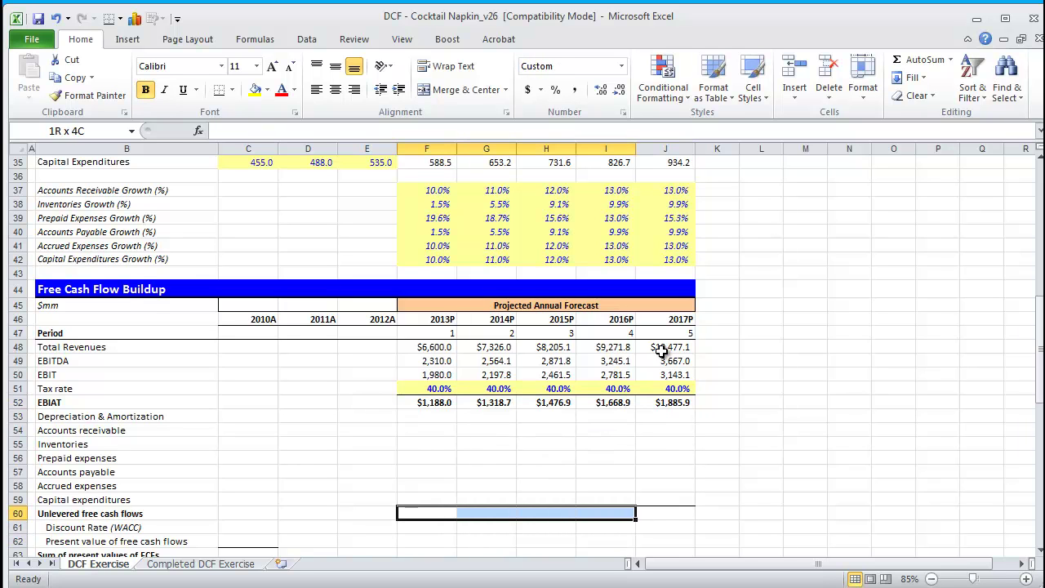
# Step: Examine the adjustment rows under EBIAT: Depreciation & Amortization, the working capital items from receivables to accrued expenses, and Capital expenditures
pyautogui.press('Up')
pyautogui.press('Up')
pyautogui.press('Up')
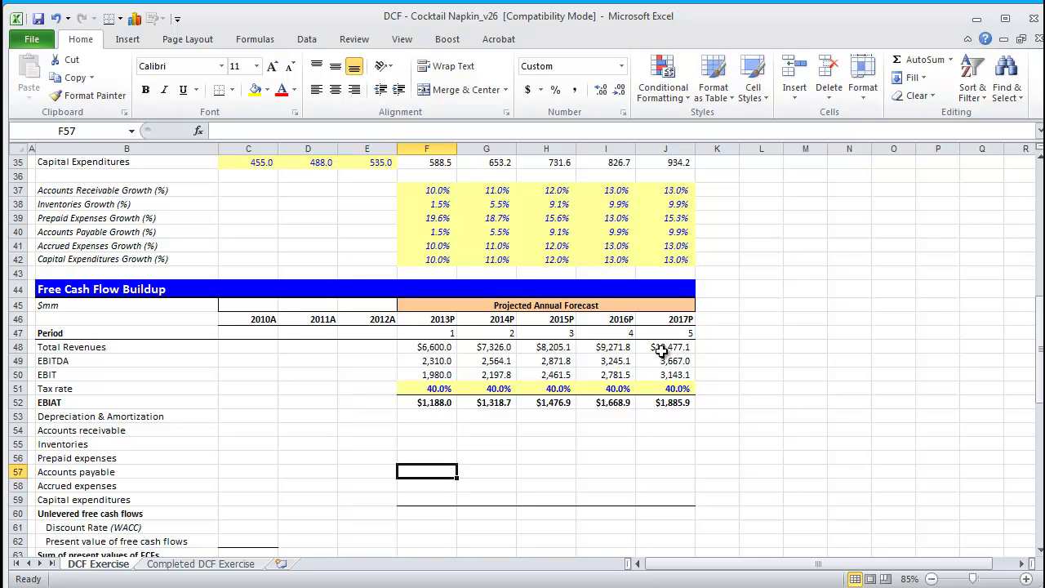
pyautogui.press('Up')
pyautogui.press('Up')
pyautogui.press('Up')
pyautogui.press('Up')
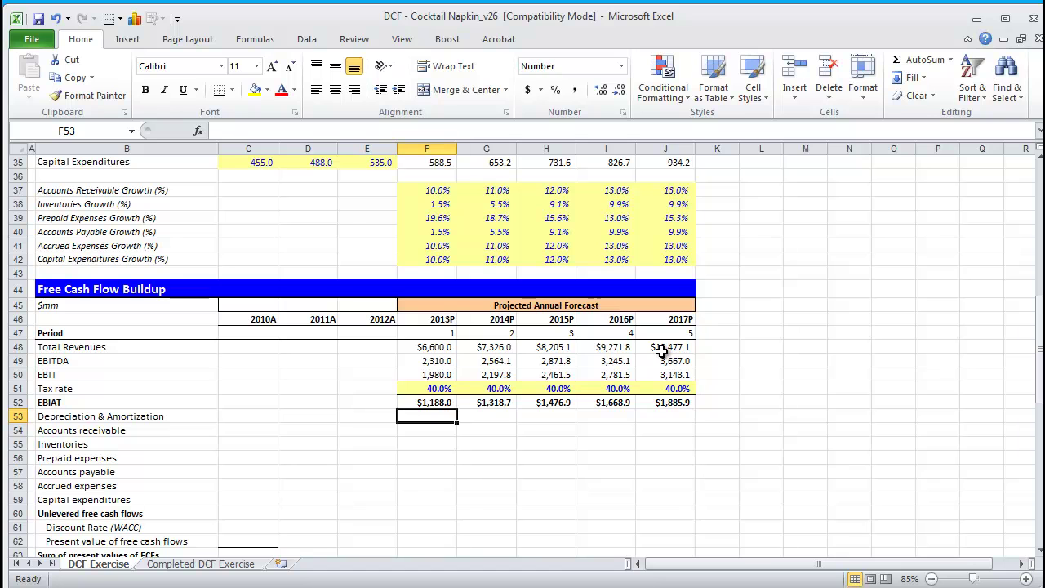
pyautogui.press('Down')
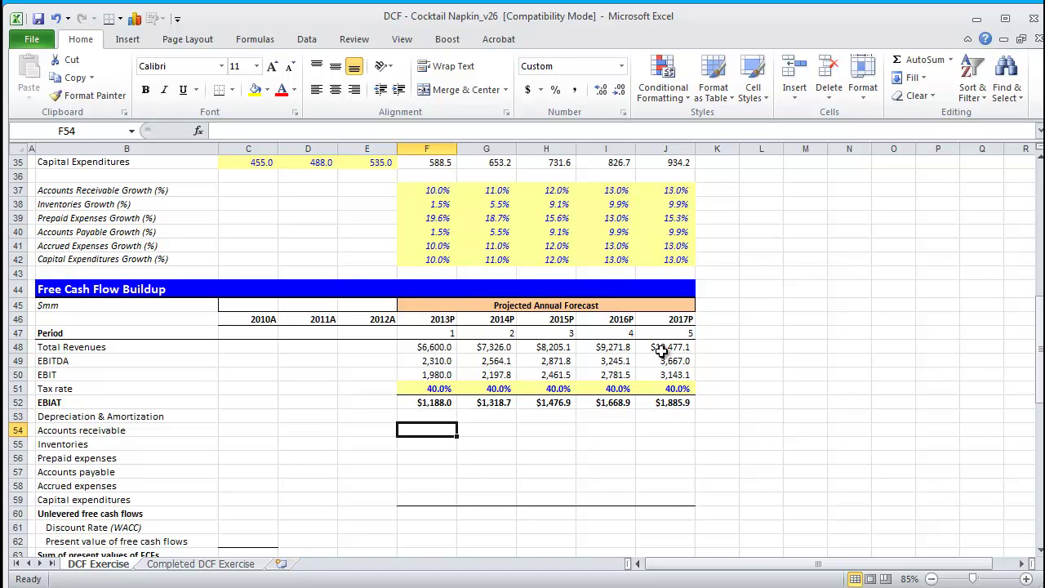
pyautogui.hotkey('shift', 'Down')
pyautogui.hotkey('shift', 'Down')
pyautogui.hotkey('shift', 'Down')
pyautogui.hotkey('shift', 'Down')
pyautogui.hotkey('shift', 'Right')
pyautogui.hotkey('shift', 'Right')
pyautogui.hotkey('shift', 'Right')
pyautogui.hotkey('shift', 'Right')
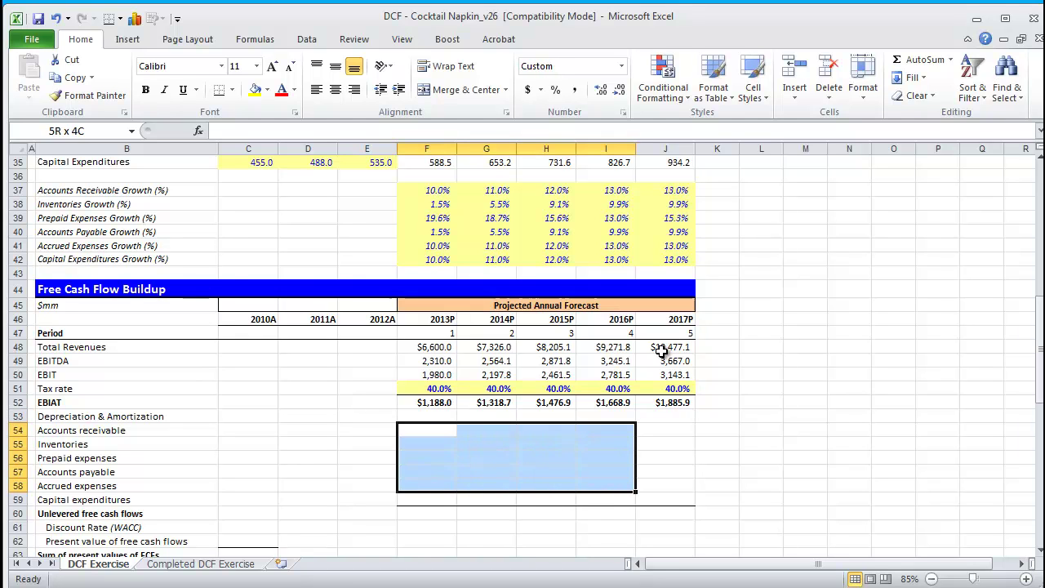
pyautogui.press('Down')
pyautogui.press('Down')
pyautogui.press('Down')
pyautogui.press('Down')
pyautogui.press('Down')
pyautogui.hotkey('shift', 'Right')
pyautogui.hotkey('shift', 'Right')
pyautogui.hotkey('shift', 'Right')
pyautogui.hotkey('shift', 'Right')
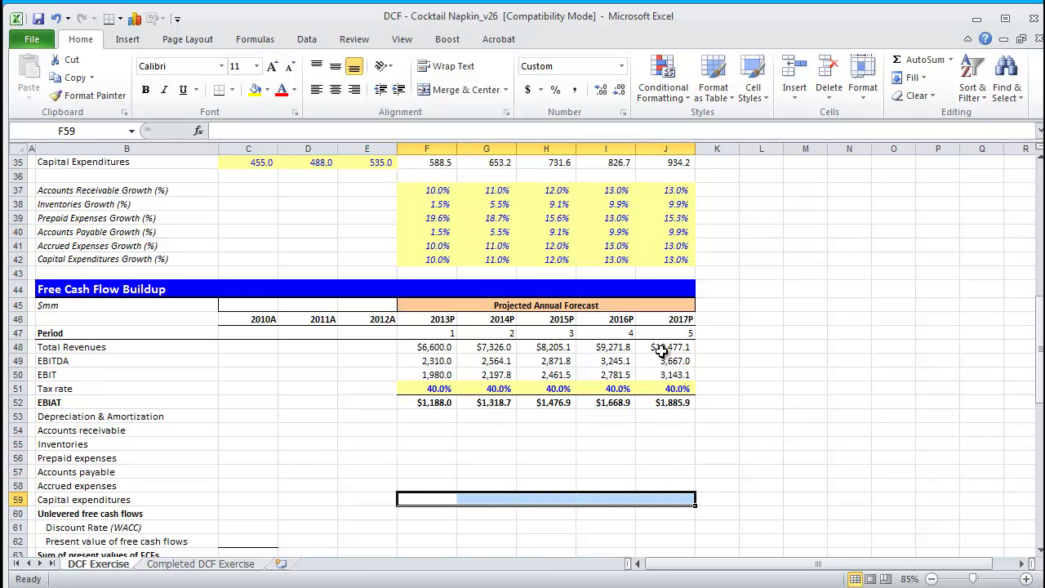
# Step: Link 2013P Depreciation & Amortization in F53 to the projected figure in the operating data with =F19
pyautogui.press('Up')
pyautogui.press('Up')
pyautogui.press('Up')
pyautogui.press('Up')
pyautogui.press('Up')
pyautogui.press('Up')
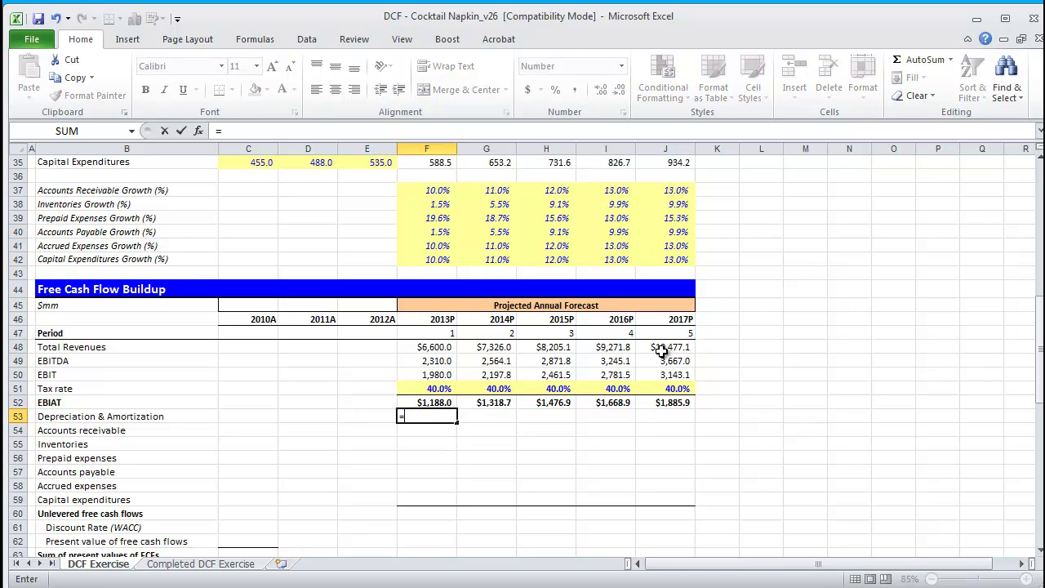
pyautogui.write('=')
pyautogui.press('Up')
pyautogui.press('Up')
pyautogui.press('Up')
pyautogui.press('Up')
pyautogui.press('Up')
pyautogui.press('Up')
pyautogui.press('Up')
pyautogui.press('Up')
pyautogui.press('Up')
pyautogui.press('Up')
pyautogui.press('Up')
pyautogui.press('Up')
pyautogui.press('Up')
pyautogui.press('Up')
pyautogui.press('Up')
pyautogui.press('Up')
pyautogui.press('Up')
pyautogui.press('Up')
pyautogui.press('Up')
pyautogui.press('Up')
pyautogui.press('Up')
pyautogui.press('Up')
pyautogui.press('Up')
pyautogui.press('Up')
pyautogui.press('Up')
pyautogui.press('Up')
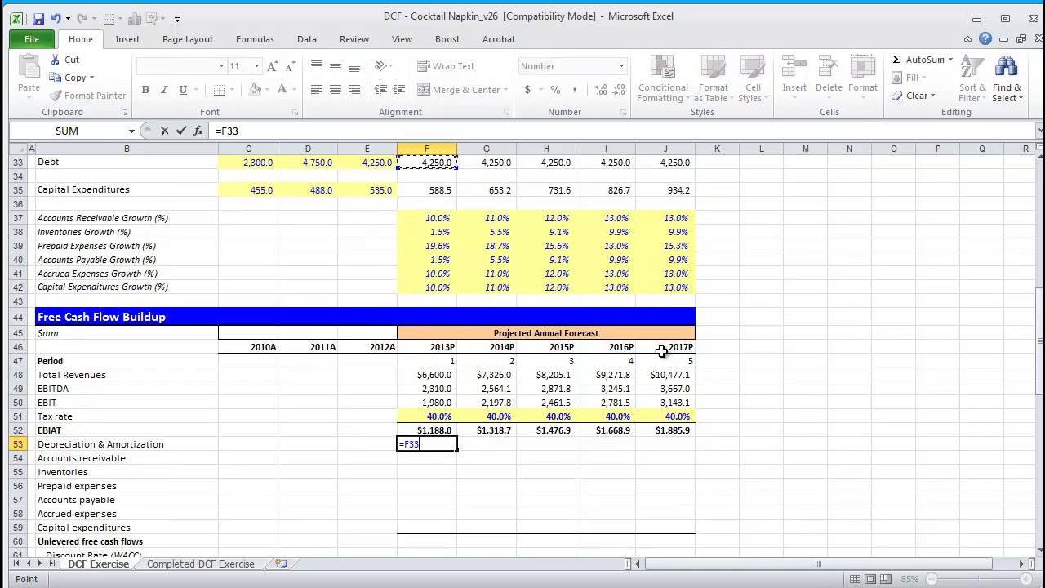
pyautogui.press('Up')
pyautogui.press('Up')
pyautogui.press('Up')
pyautogui.press('Up')
pyautogui.press('Up')
pyautogui.press('Up')
pyautogui.press('Up')
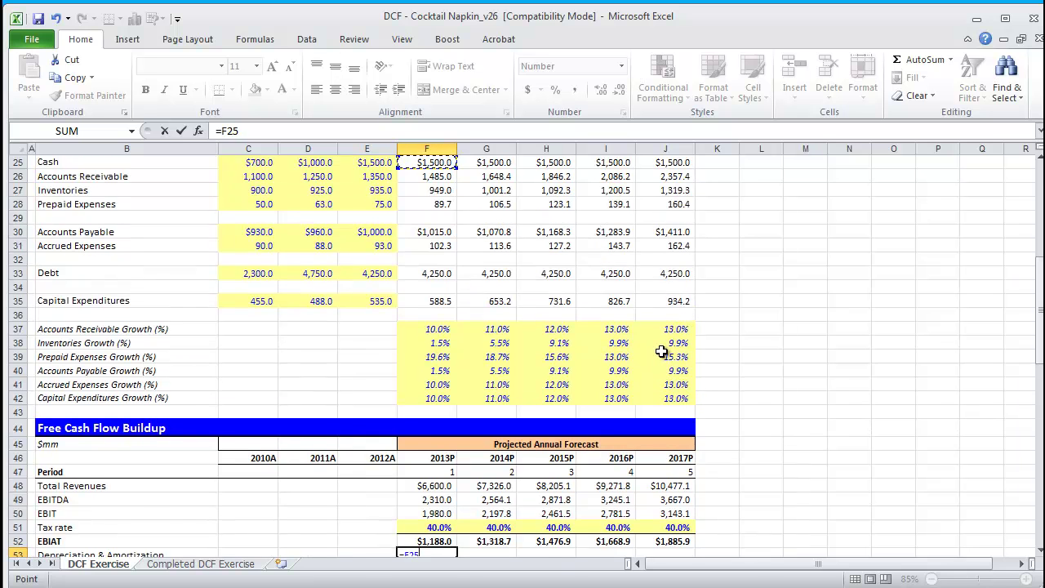
pyautogui.press('Up')
pyautogui.press('Up')
pyautogui.press('Up')
pyautogui.press('Up')
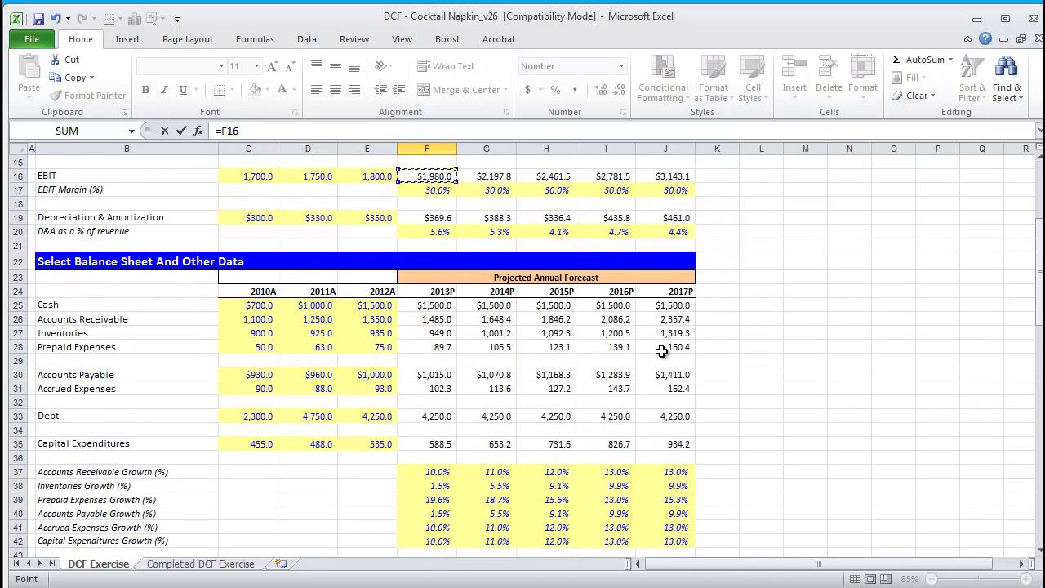
pyautogui.press('Down')
pyautogui.press('Down')
pyautogui.press('Return')
pyautogui.press('Down')
pyautogui.press('Up')
pyautogui.press('Up')
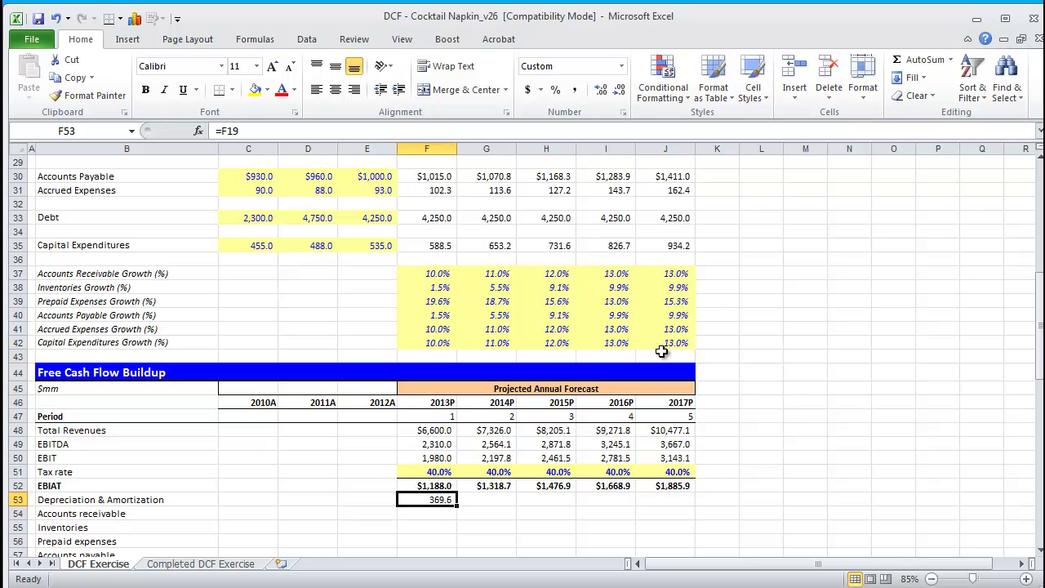
# Step: Copy the Depreciation & Amortization formula from F53 across the 2014P to 2017P columns, pasting formulas only
pyautogui.hotkey('ctrl', 'c')
pyautogui.hotkey('shift', 'Right')
pyautogui.hotkey('shift', 'Right')
pyautogui.hotkey('shift', 'Right')
pyautogui.hotkey('shift', 'Right')
pyautogui.hotkey('alt', 'e')
pyautogui.press('s')
pyautogui.press('f')
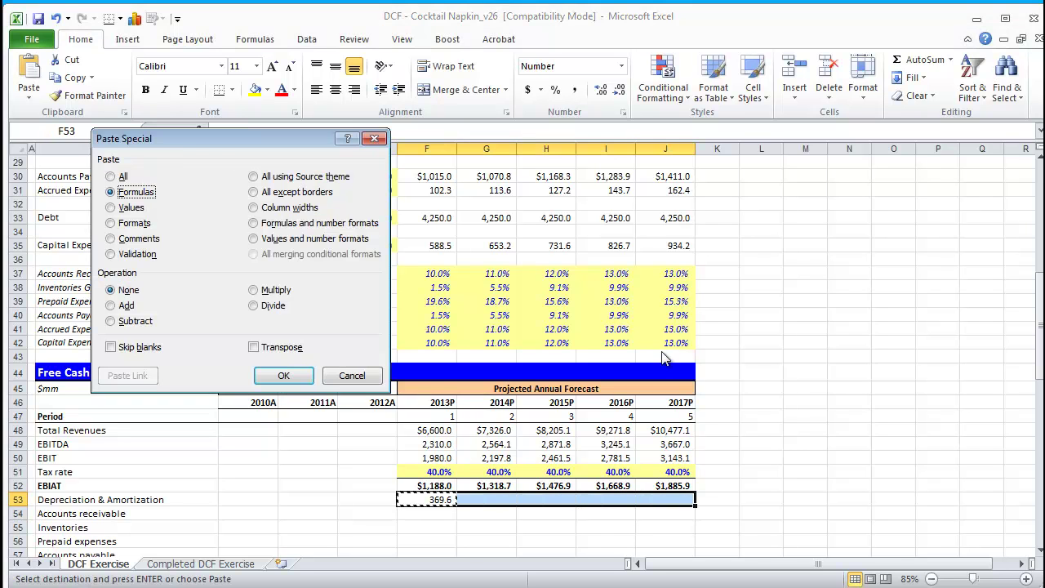
pyautogui.press('Return')
pyautogui.press('Down')
pyautogui.press('Escape')
# Step: Examine the working capital block from Accounts receivable to Accrued expenses across the 2013P to 2017P columns
pyautogui.press('Down')
pyautogui.press('Down')
pyautogui.press('Down')
pyautogui.press('Down')
pyautogui.press('Down')
pyautogui.press('Down')
pyautogui.press('Down')
pyautogui.press('Down')
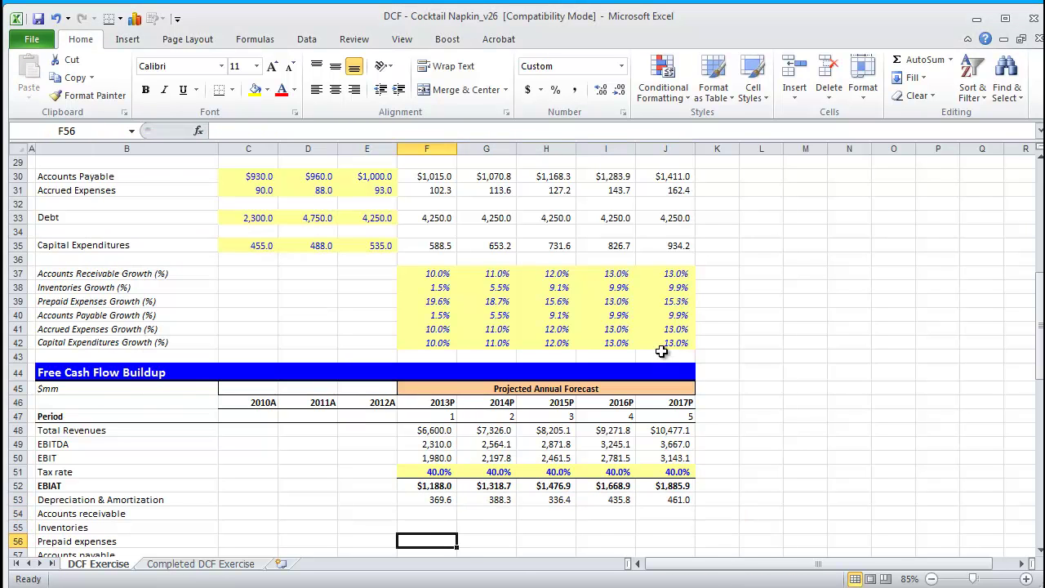
pyautogui.press('Up')
pyautogui.press('Up')
pyautogui.press('Up')
pyautogui.press('Up')
pyautogui.press('Up')
pyautogui.press('Up')
pyautogui.press('Up')
pyautogui.press('Up')
pyautogui.hotkey('shift', 'Down')
pyautogui.hotkey('shift', 'Down')
pyautogui.hotkey('shift', 'Down')
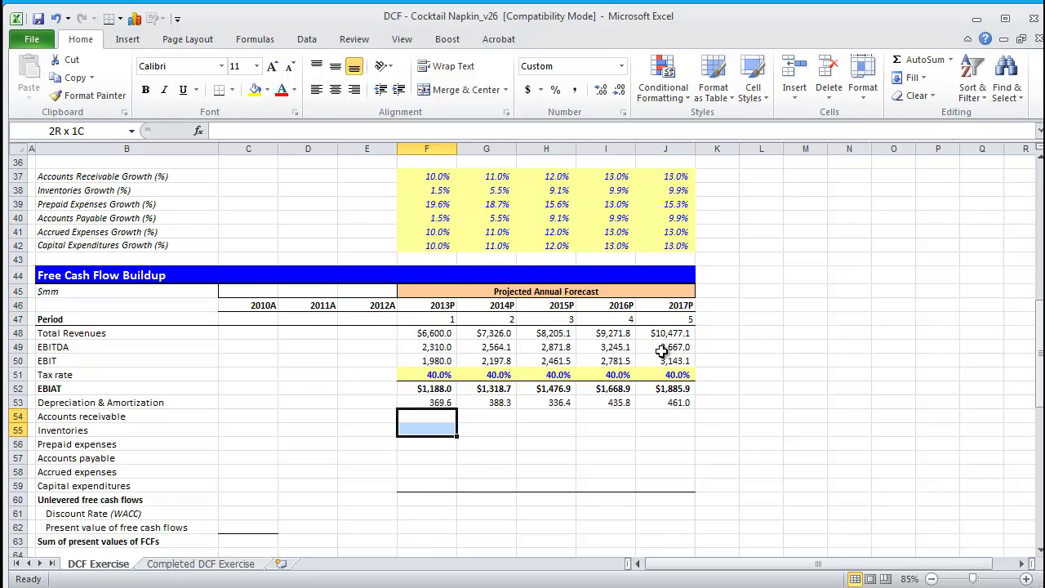
pyautogui.hotkey('shift', 'Down')
pyautogui.hotkey('shift', 'Right')
pyautogui.hotkey('shift', 'Right')
pyautogui.hotkey('shift', 'Right')
pyautogui.hotkey('shift', 'Right')
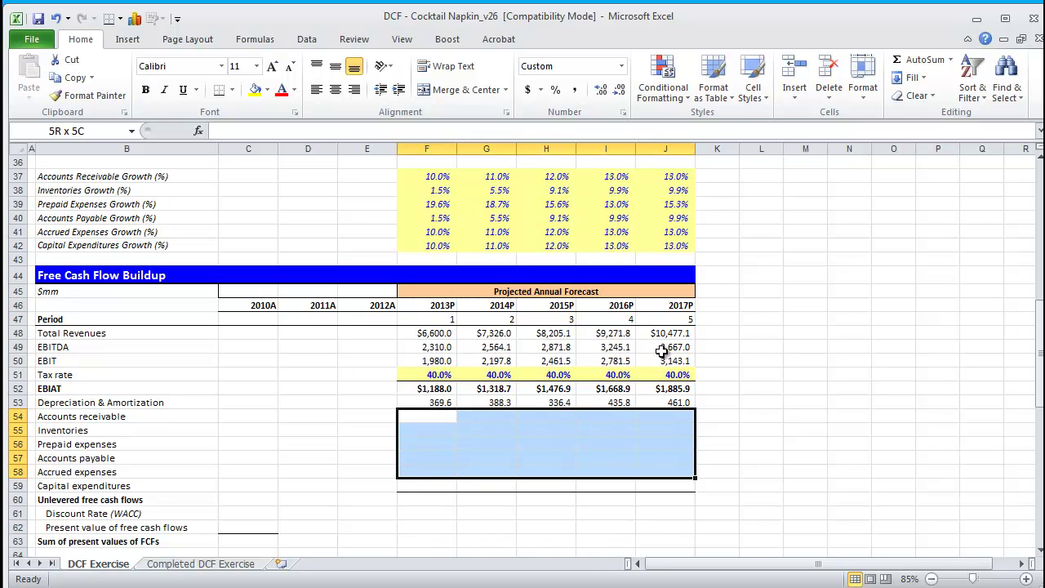
pyautogui.press('Down')
pyautogui.press('Up')
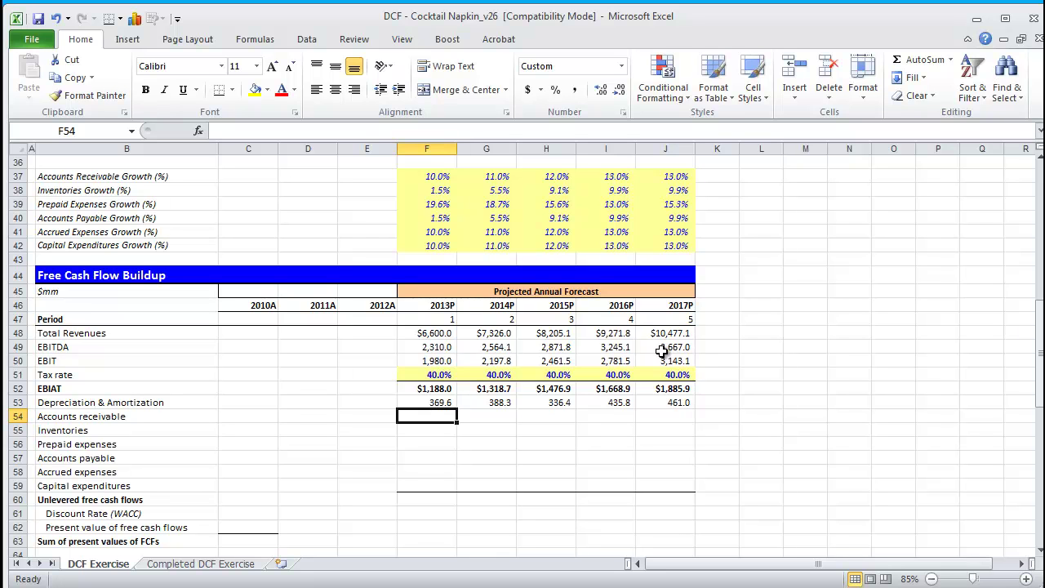
# Step: Examine the Accounts receivable row of the buildup from its label through the 2017P column
pyautogui.press('Left')
pyautogui.press('Left')
pyautogui.press('Left')
pyautogui.press('Left')
pyautogui.hotkey('shift', 'Right')
pyautogui.hotkey('shift', 'Right')
pyautogui.hotkey('shift', 'Right')
pyautogui.hotkey('shift', 'Right')
pyautogui.hotkey('shift', 'Right')
pyautogui.hotkey('shift', 'Right')
pyautogui.hotkey('shift', 'Right')
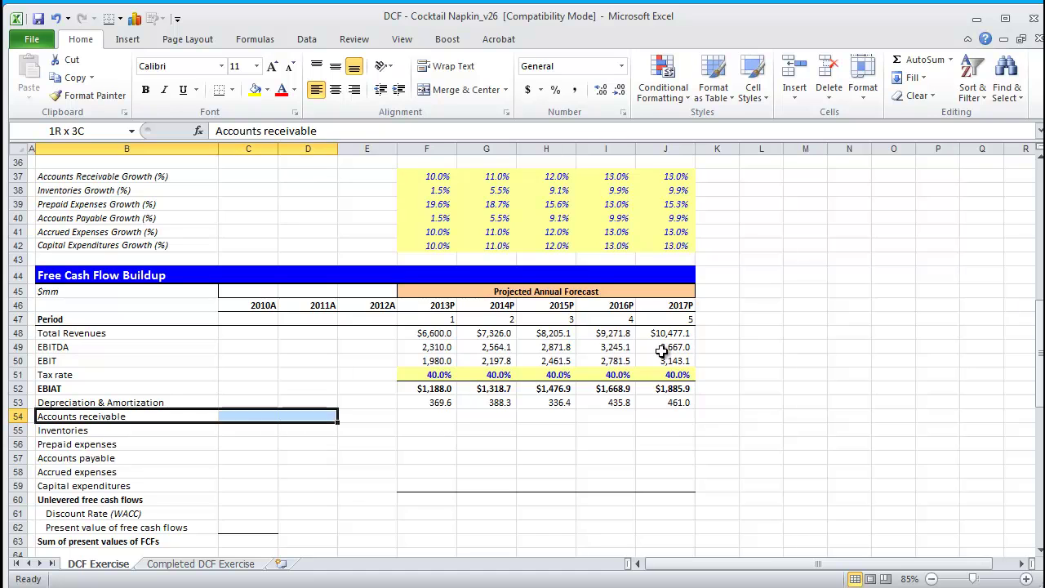
pyautogui.hotkey('shift', 'Right')
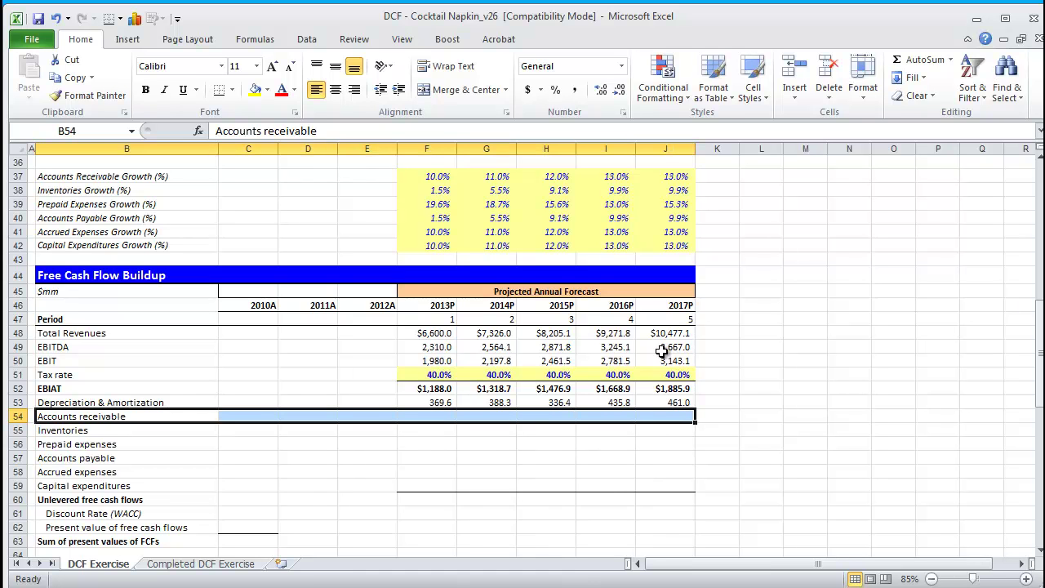
pyautogui.press('Right')
pyautogui.press('Right')
pyautogui.press('Right')
pyautogui.press('Right')
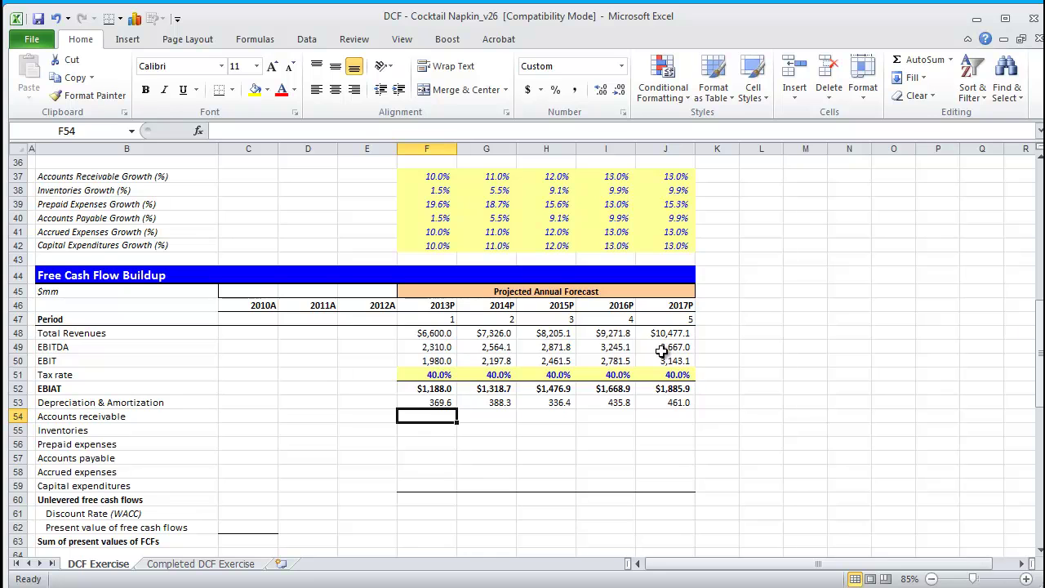
# Step: Examine projected Total Revenues for 2013P to 2017P in relation to the Accounts receivable row
pyautogui.press('Up')
pyautogui.press('Up')
pyautogui.press('Up')
pyautogui.press('Up')
pyautogui.press('Up')
pyautogui.press('Up')
pyautogui.hotkey('shift', 'Right')
pyautogui.hotkey('shift', 'Right')
pyautogui.hotkey('shift', 'Right')
pyautogui.hotkey('shift', 'Right')
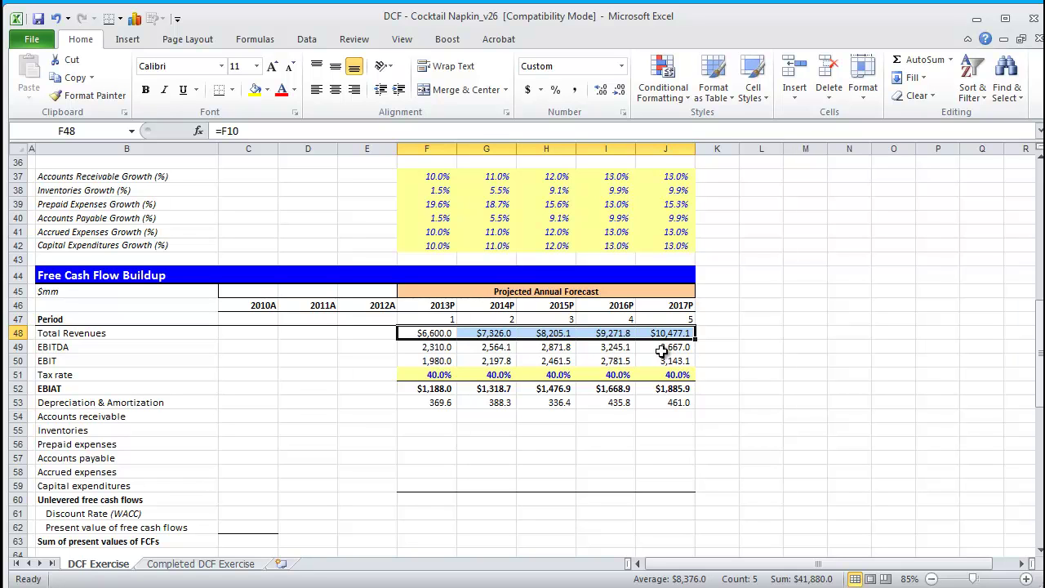
pyautogui.press('Down')
pyautogui.press('Down')
pyautogui.press('Down')
pyautogui.press('Down')
pyautogui.press('Down')
pyautogui.press('Down')
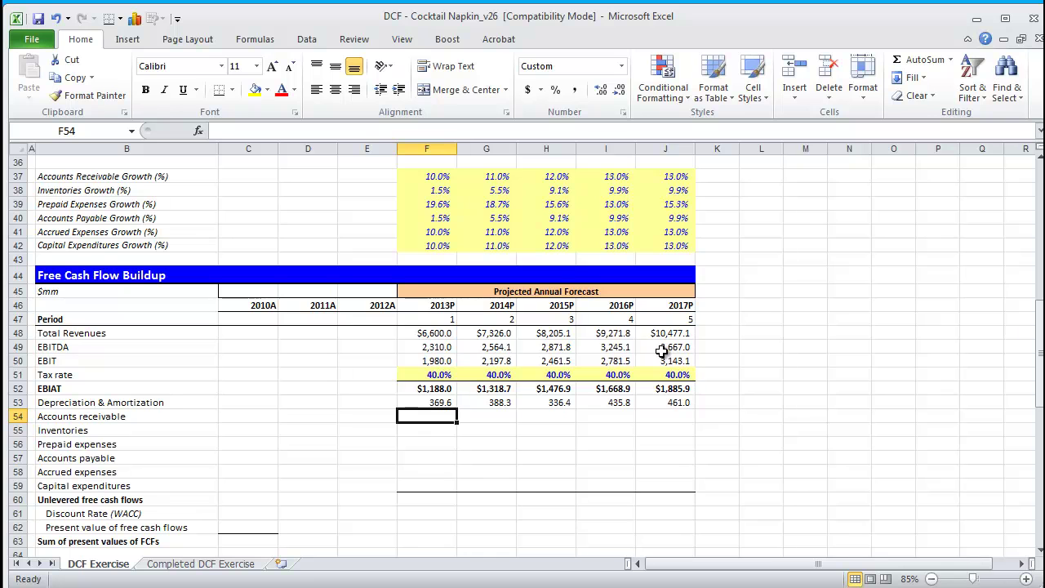
# Step: Review the projected Total Revenues again together with the 2013P EBIAT formula in F52
pyautogui.press('Up')
pyautogui.press('Up')
pyautogui.press('Up')
pyautogui.press('Up')
pyautogui.press('Up')
pyautogui.press('Up')
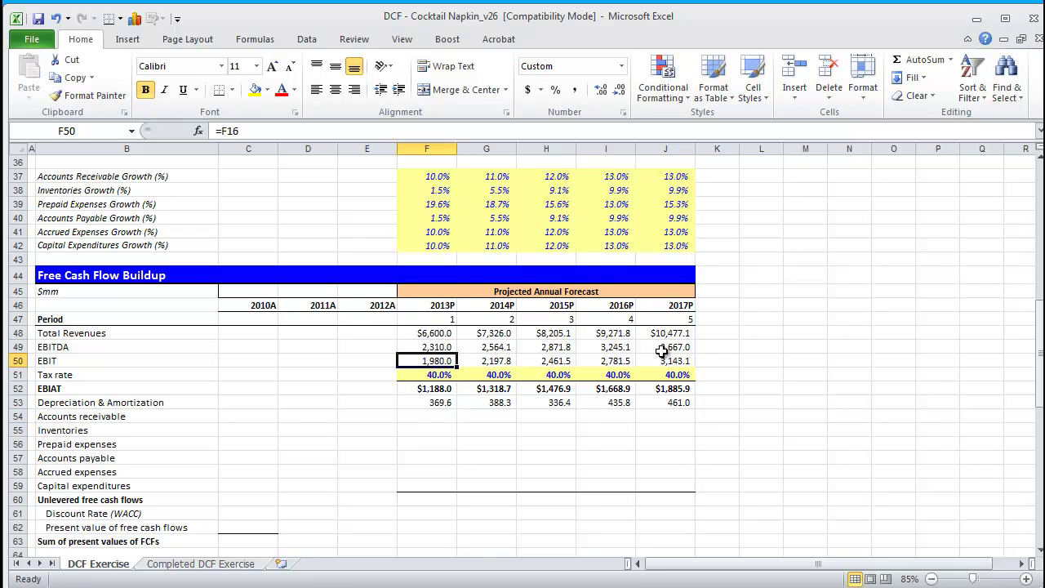
pyautogui.hotkey('shift', 'Right')
pyautogui.hotkey('shift', 'Right')
pyautogui.hotkey('shift', 'Right')
pyautogui.hotkey('shift', 'Right')
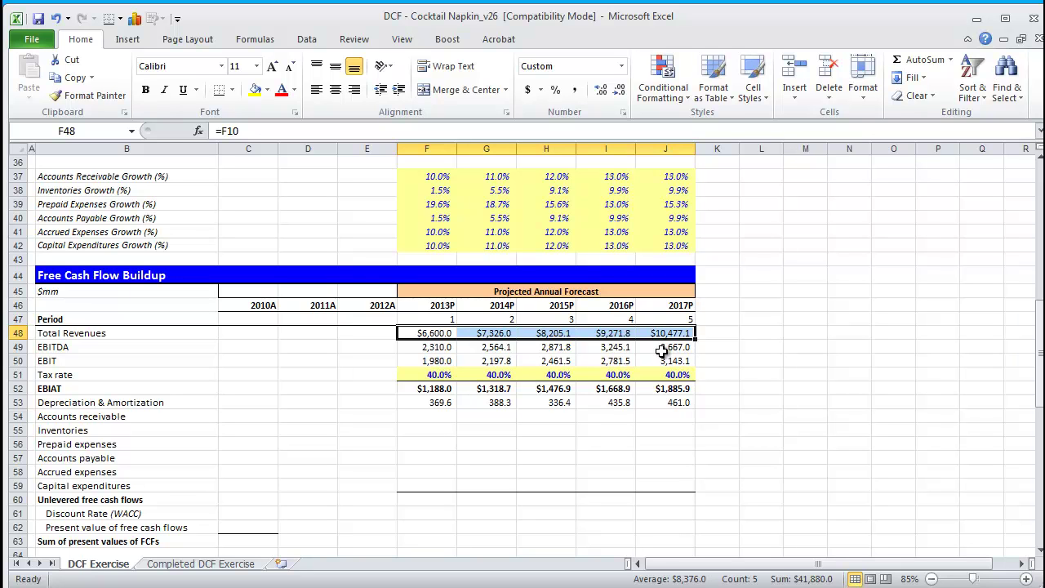
pyautogui.press('Down')
pyautogui.press('Down')
pyautogui.press('Down')
pyautogui.press('Down')
pyautogui.press('Down')
pyautogui.press('Down')
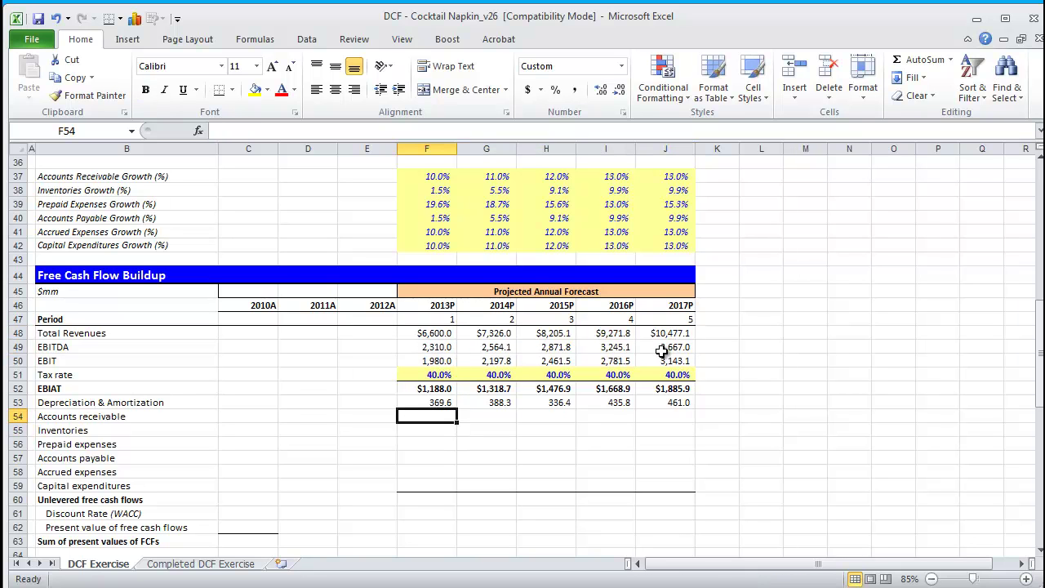
pyautogui.press('Up')
pyautogui.press('Up')
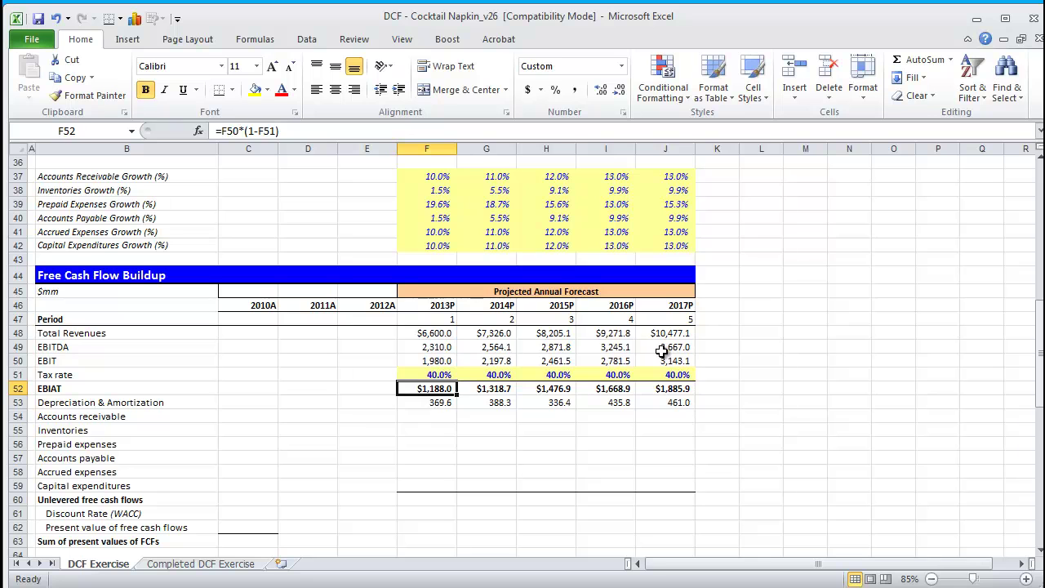
pyautogui.press('Down')
pyautogui.press('Down')
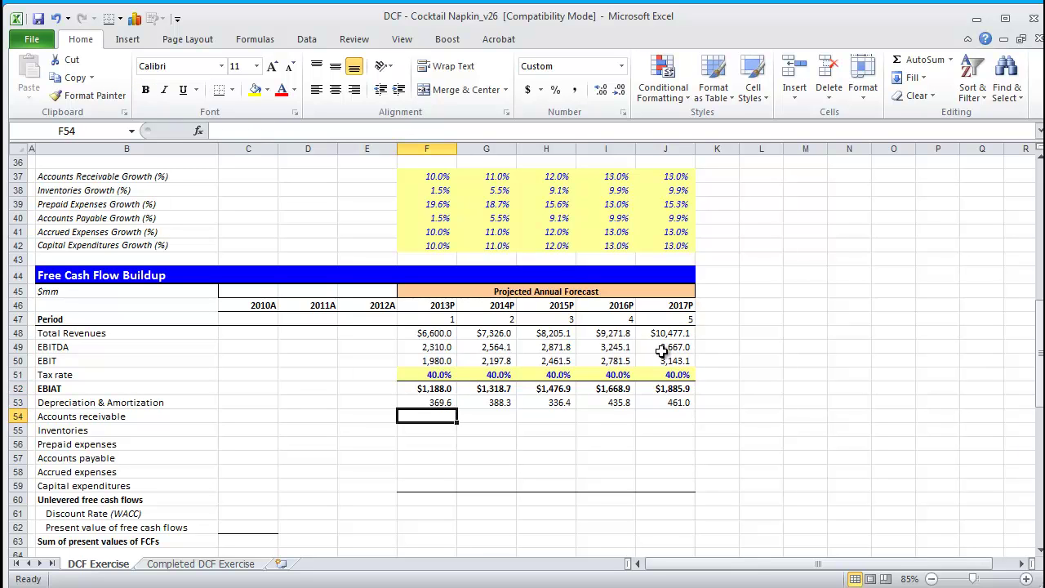
pyautogui.press('Up')
pyautogui.press('Up')
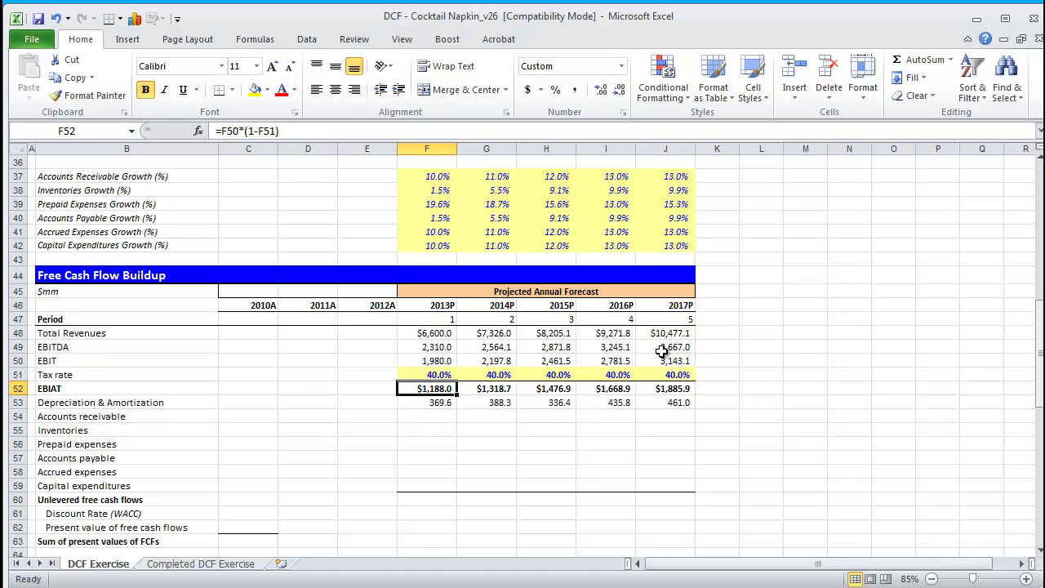
# Step: Calculate the 2013P change in Accounts receivable in F54 as the 2012A balance minus the 2013P balance with =E26-F26
pyautogui.press('Down')
pyautogui.press('Down')
pyautogui.write('=')
pyautogui.press('Up')
pyautogui.press('Up')
pyautogui.press('Up')
pyautogui.press('Up')
pyautogui.press('Up')
pyautogui.press('Up')
pyautogui.press('Up')
pyautogui.press('Up')
pyautogui.press('Up')
pyautogui.press('Up')
pyautogui.press('Up')
pyautogui.press('Up')
pyautogui.press('Up')
pyautogui.press('Up')
pyautogui.press('Up')
pyautogui.press('Up')
pyautogui.press('Up')
pyautogui.press('Up')
pyautogui.press('Up')
pyautogui.press('Up')
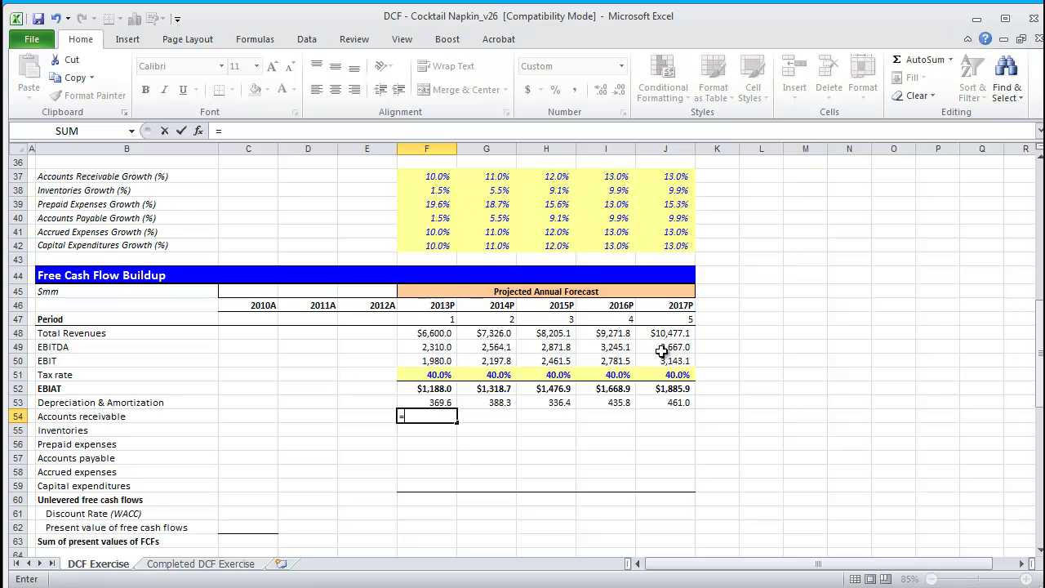
pyautogui.press('Up')
pyautogui.press('Up')
pyautogui.press('Up')
pyautogui.press('Up')
pyautogui.press('Up')
pyautogui.press('Up')
pyautogui.press('Up')
pyautogui.press('Up')
pyautogui.press('Up')
pyautogui.press('Up')
pyautogui.press('Up')
pyautogui.press('Up')
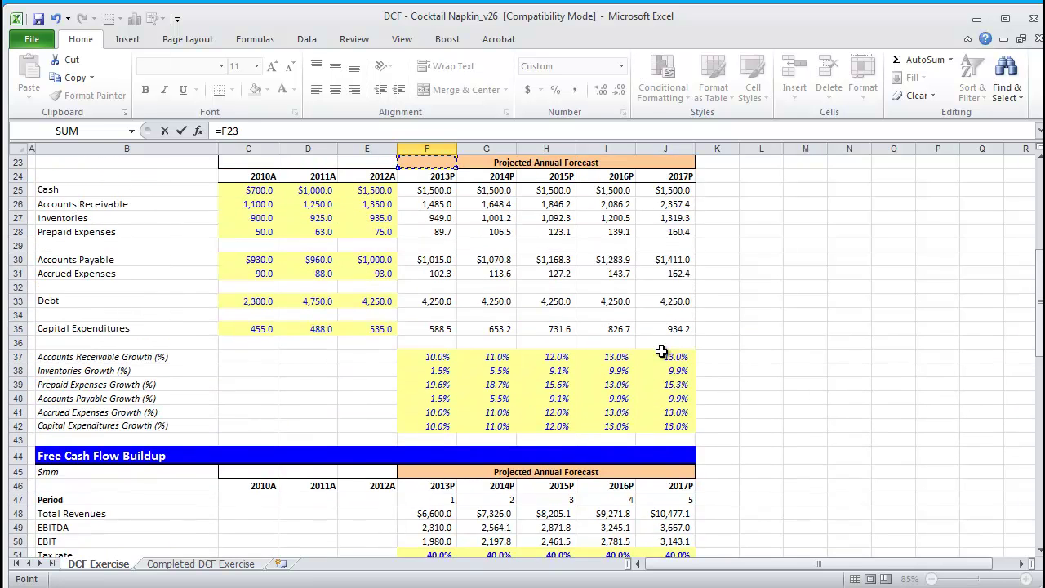
pyautogui.press('Down')
pyautogui.press('Down')
pyautogui.press('Down')
pyautogui.press('Down')
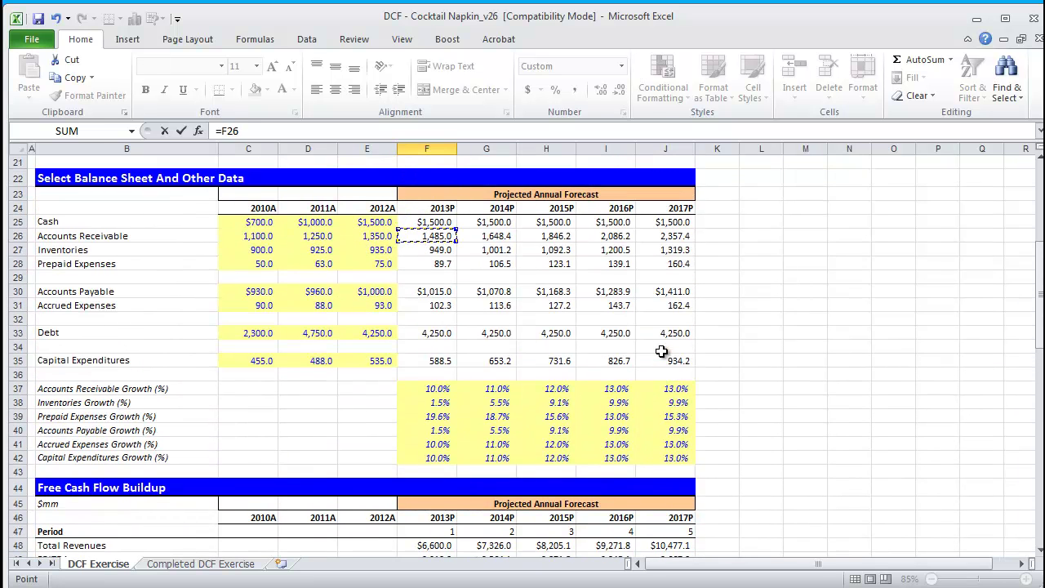
pyautogui.press('Left')
pyautogui.press('Down')
pyautogui.press('Up')
pyautogui.press('Up')
pyautogui.press('Up')
pyautogui.press('Up')
pyautogui.press('Up')
pyautogui.press('Up')
pyautogui.press('Up')
pyautogui.press('Up')
pyautogui.press('Up')
pyautogui.press('Up')
pyautogui.press('Up')
pyautogui.press('Up')
pyautogui.press('Up')
pyautogui.press('Up')
pyautogui.press('Up')
pyautogui.press('Up')
pyautogui.press('Up')
pyautogui.press('Up')
pyautogui.press('Up')
pyautogui.press('Up')
pyautogui.press('Up')
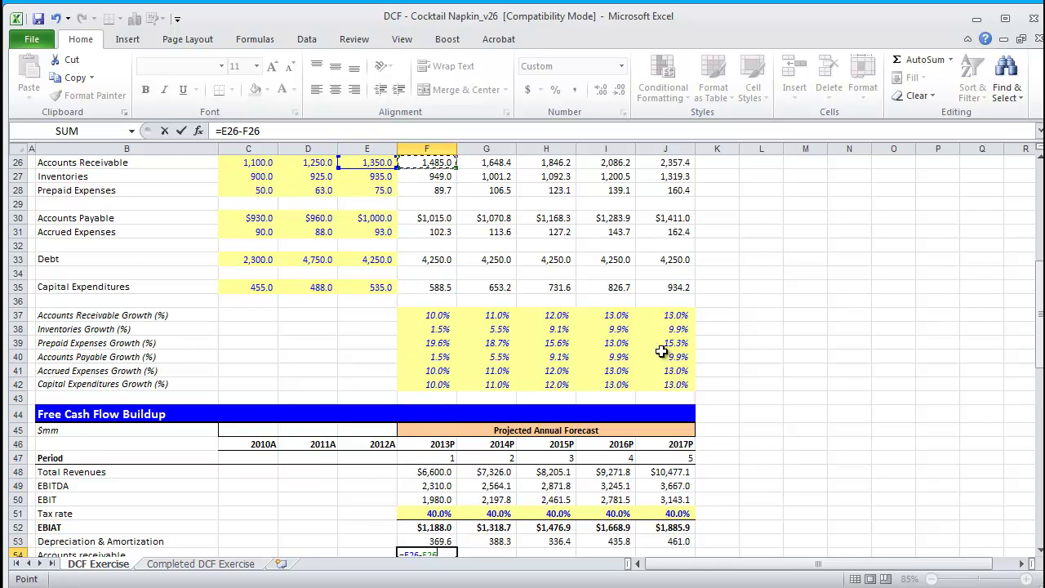
pyautogui.press('Return')
pyautogui.press('Up')
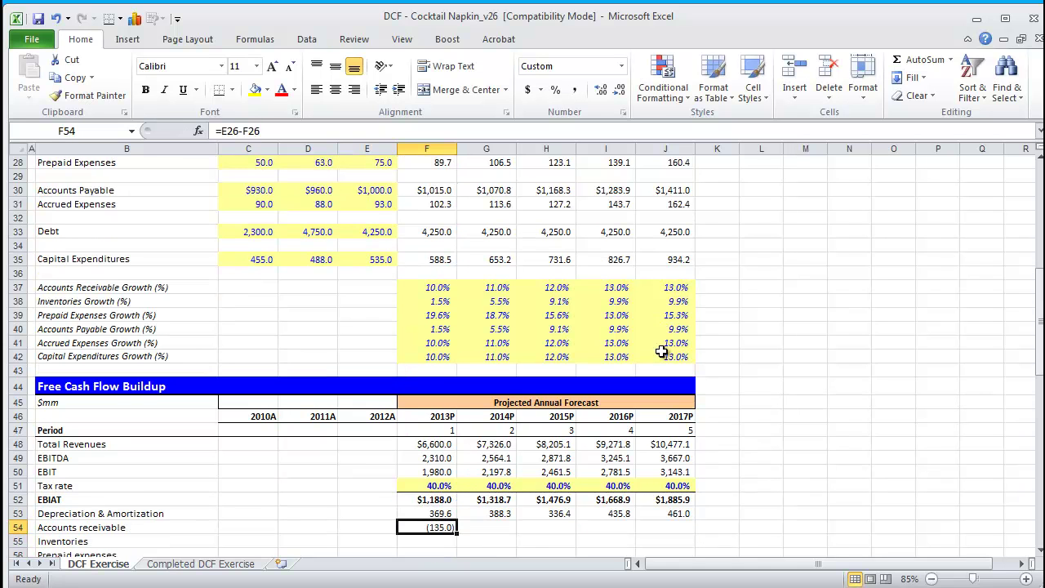
# Step: Examine the Accounts Receivable, Inventories and Prepaid Expenses rows in the balance sheet section, B26:B28
pyautogui.hotkey('ctrl', 'c')
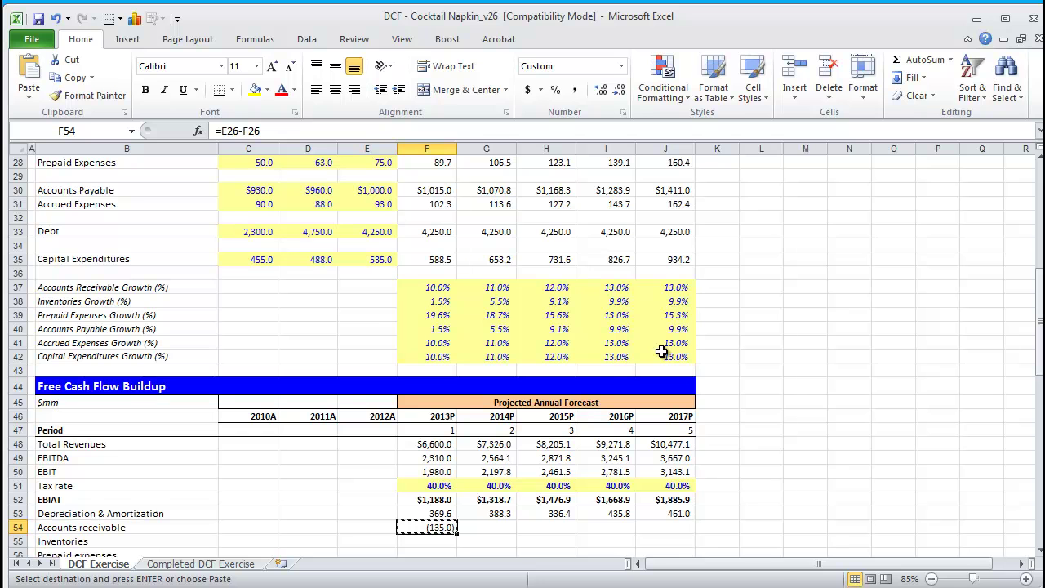
pyautogui.press('Escape')
pyautogui.scroll(6, 463, 383)
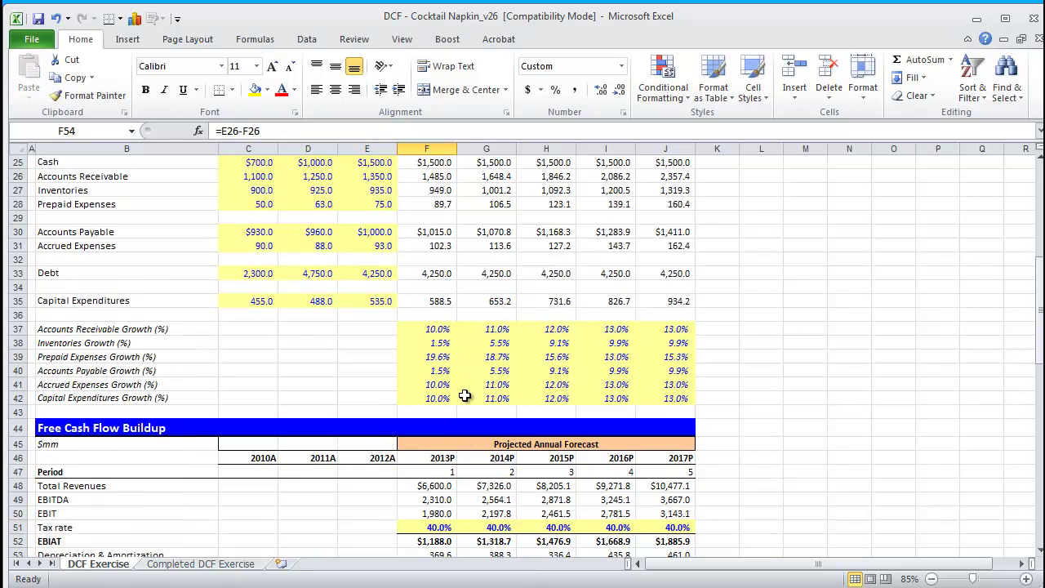
pyautogui.scroll(-3, 457, 396)
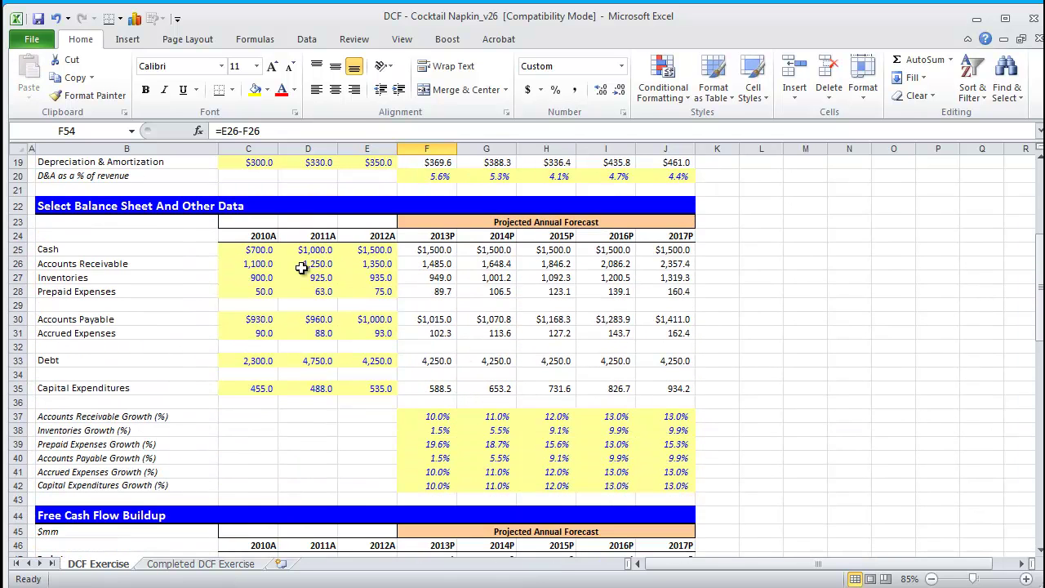
pyautogui.click(171, 263)
pyautogui.hotkey('shift', 'Down')
pyautogui.hotkey('shift', 'Down')
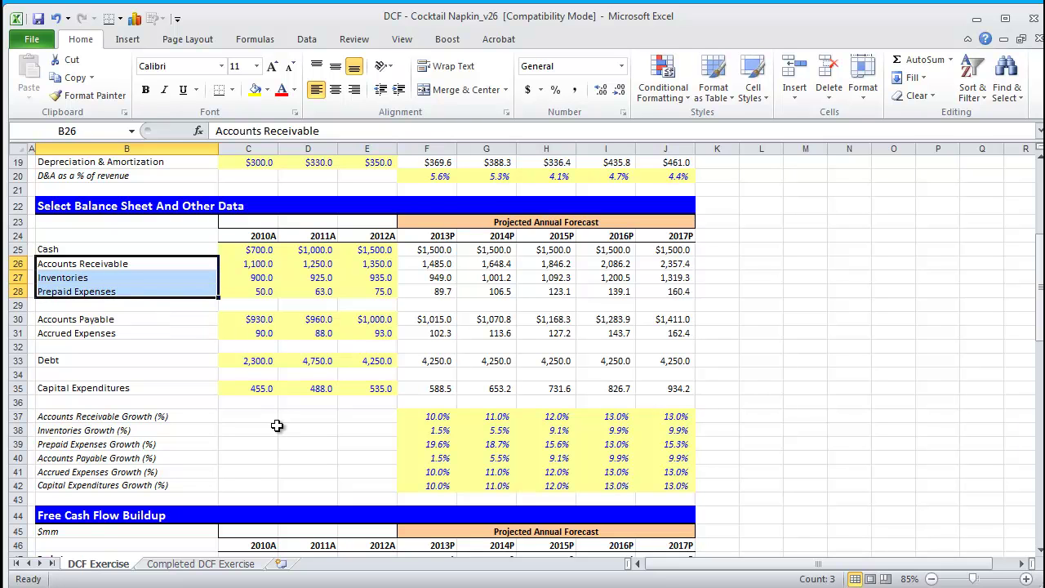
pyautogui.scroll(-6, 441, 365)
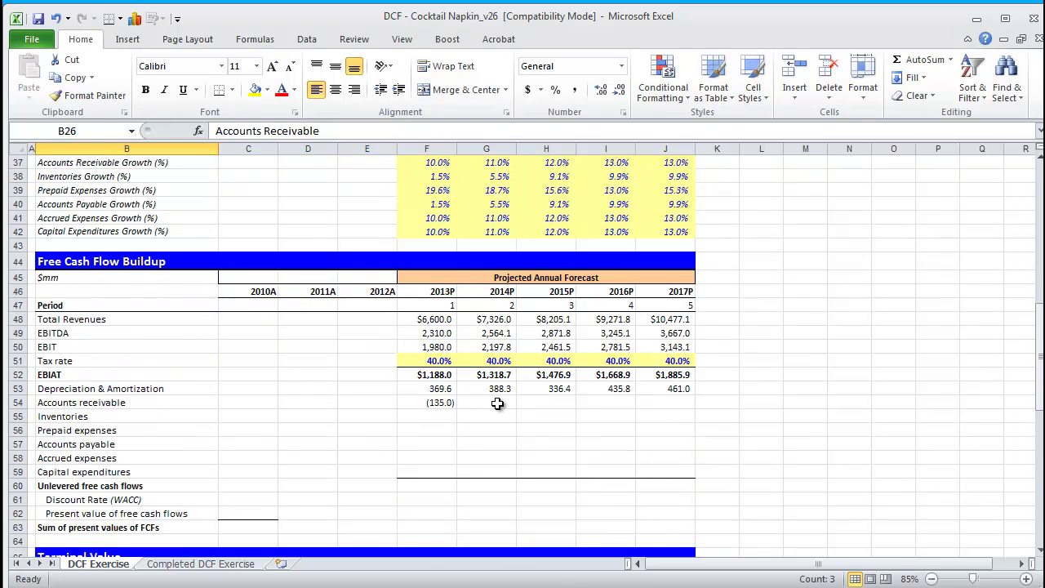
pyautogui.click(442, 402)
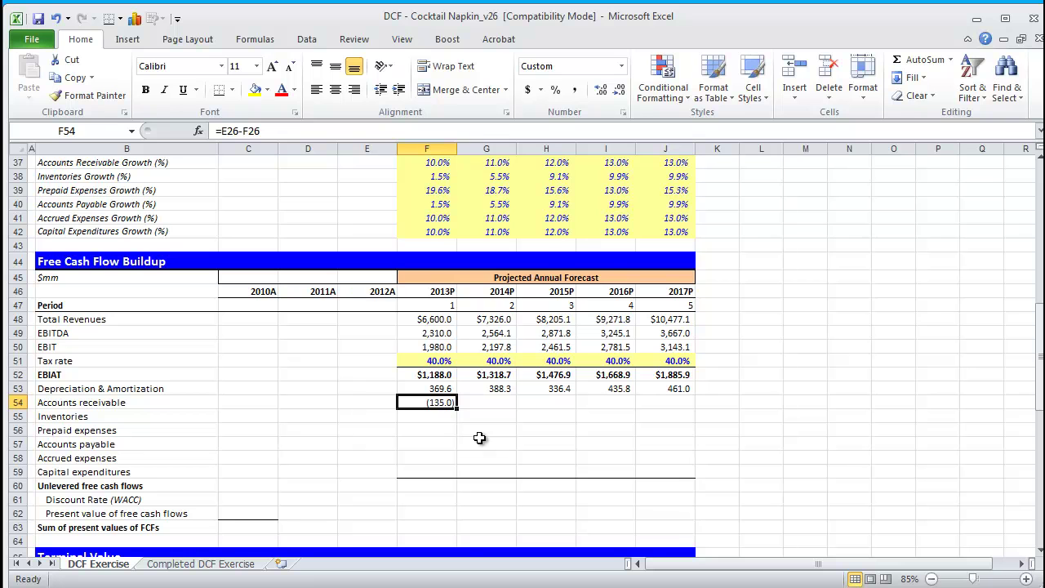
pyautogui.hotkey('ctrl', 'c')
pyautogui.hotkey('shift', 'Down')
pyautogui.hotkey('shift', 'Down')
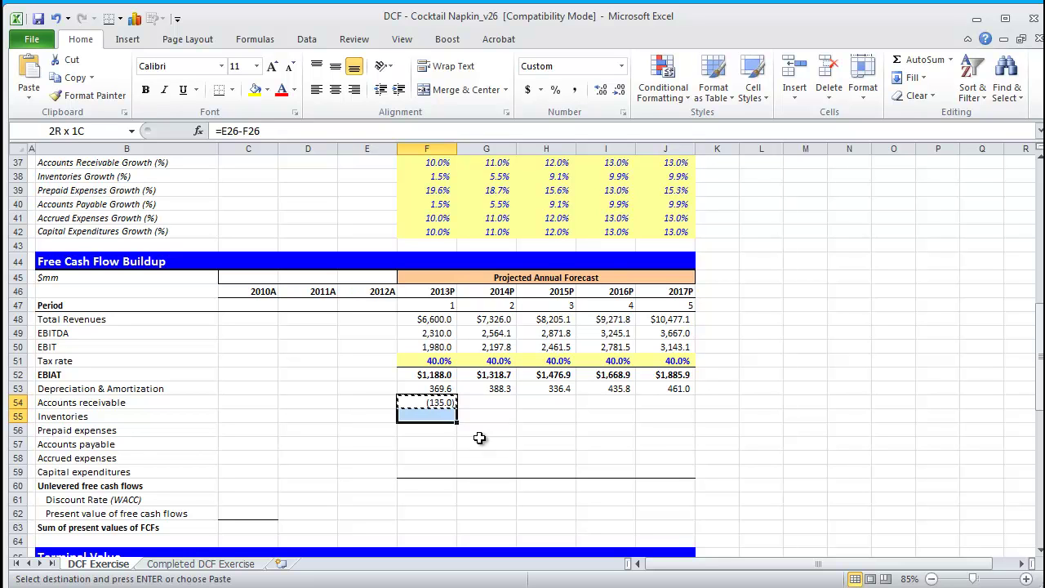
pyautogui.hotkey('shift', 'Right')
pyautogui.hotkey('shift', 'Right')
pyautogui.hotkey('shift', 'Right')
pyautogui.hotkey('shift', 'Right')
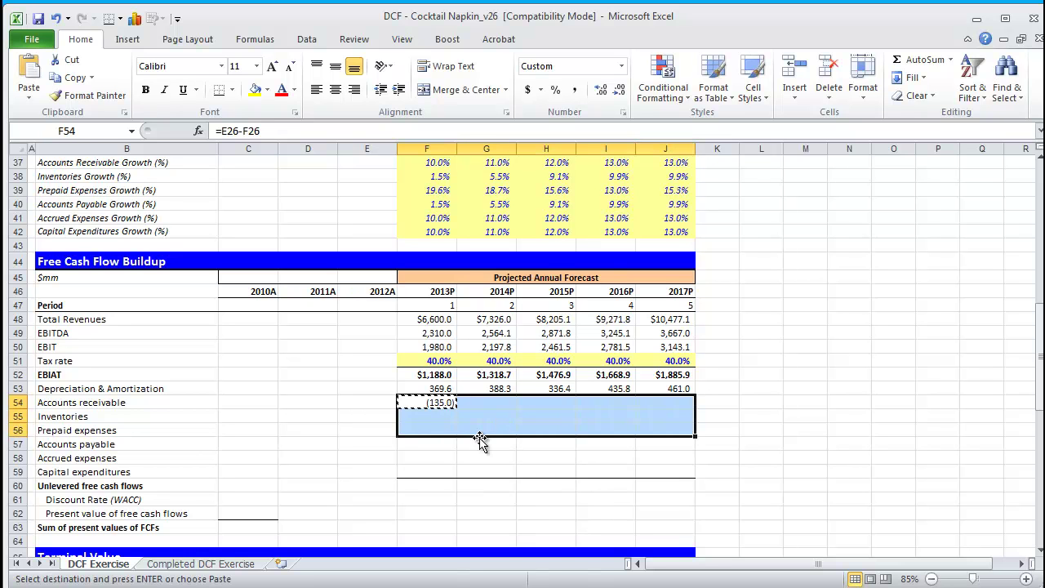
pyautogui.press('Escape')
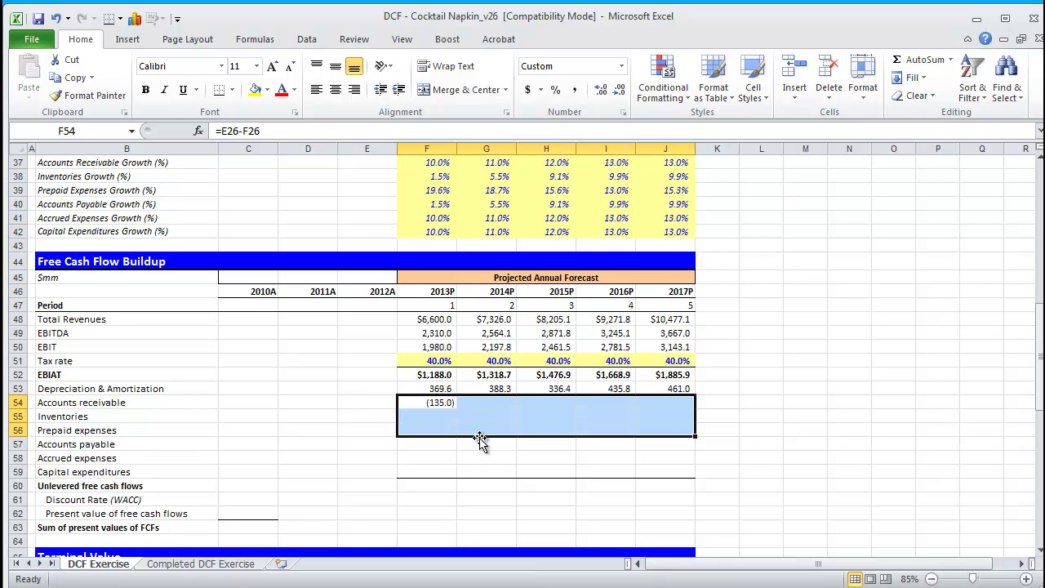
pyautogui.hotkey('shift', 'Left')
pyautogui.hotkey('shift', 'Left')
pyautogui.hotkey('shift', 'Left')
pyautogui.hotkey('shift', 'Left')
pyautogui.hotkey('shift', 'Up')
pyautogui.hotkey('shift', 'Up')
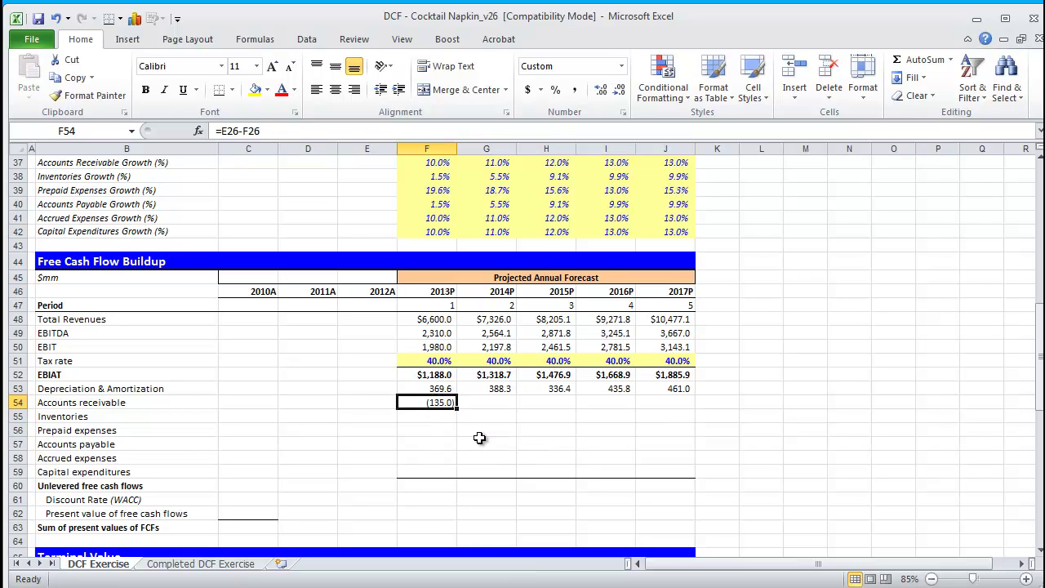
# Step: Copy the 2013P Accounts receivable formula in F54 down to Inventories and Prepaid expenses in F55:F56
pyautogui.hotkey('ctrl', 'c')
pyautogui.hotkey('shift', 'Down')
pyautogui.hotkey('shift', 'Down')
pyautogui.hotkey('shift', 'Right')
pyautogui.hotkey('shift', 'Right')
pyautogui.hotkey('shift', 'Right')
pyautogui.hotkey('shift', 'Right')
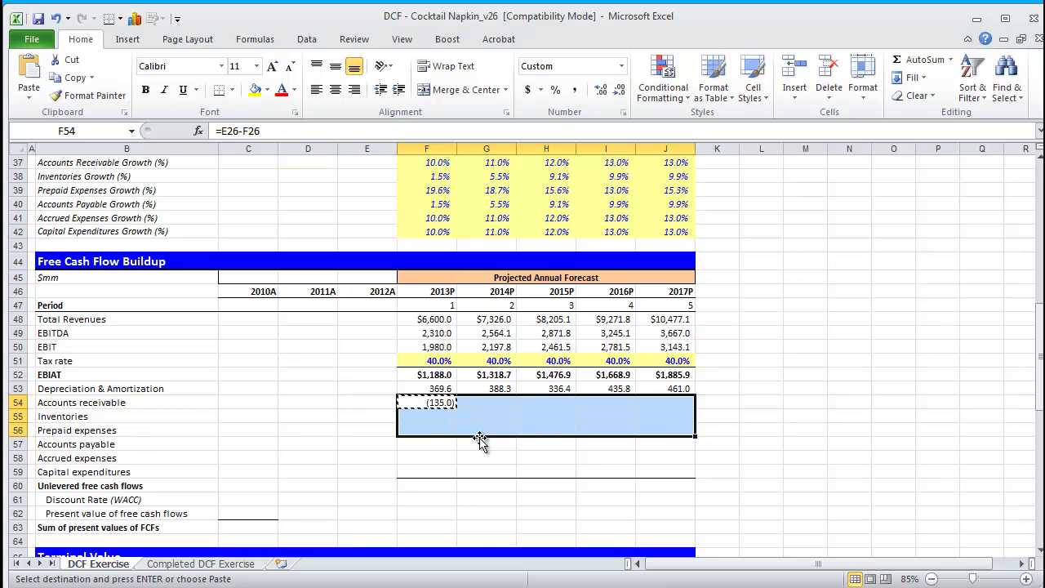
pyautogui.press('Return')
pyautogui.press('Down')
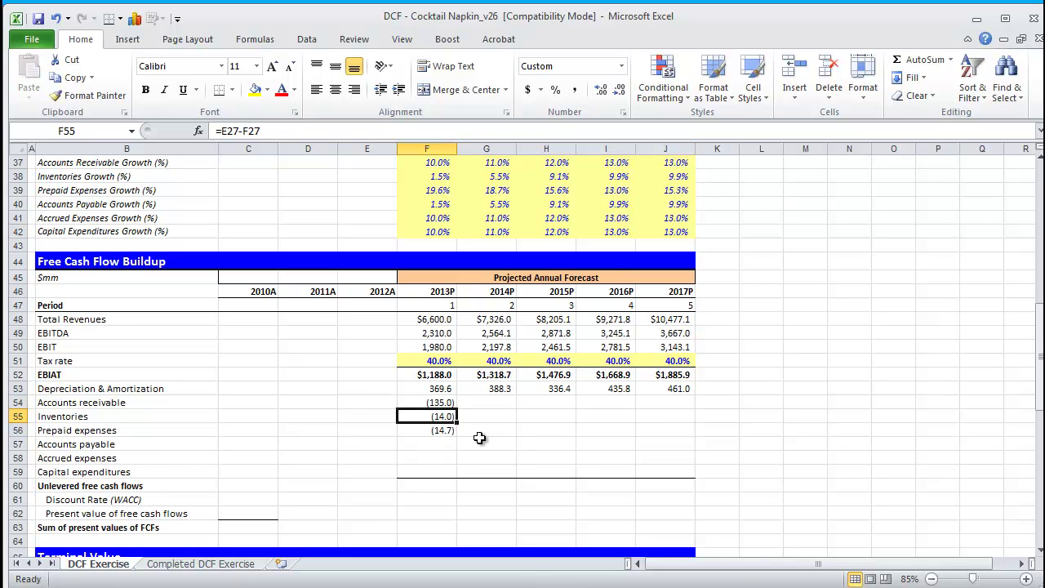
# Step: Fill the 2013P Accounts receivable, Inventories and Prepaid expenses formulas across to 2017P in F54:J56
pyautogui.press('Up')
pyautogui.hotkey('shift', 'Down')
pyautogui.hotkey('shift', 'Down')
pyautogui.hotkey('shift', 'Right')
pyautogui.hotkey('shift', 'Right')
pyautogui.hotkey('shift', 'Right')
pyautogui.hotkey('shift', 'Right')
pyautogui.hotkey('ctrl', 'r')
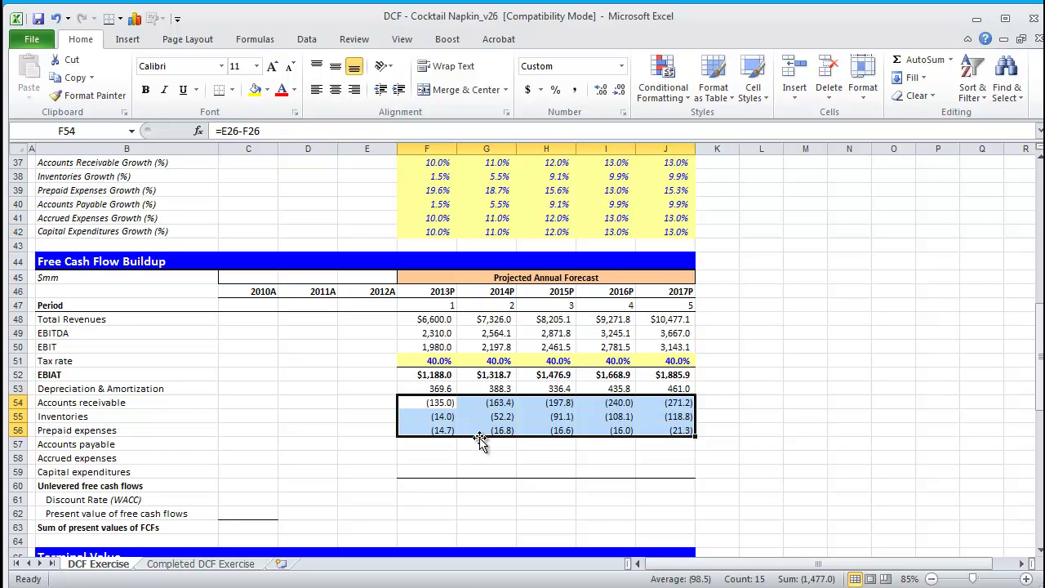
# Step: Calculate the 2013P change in Accounts payable in F57 as the 2013P balance minus the 2012A balance with =F30-E30
pyautogui.press('Down')
pyautogui.press('Down')
pyautogui.press('Down')
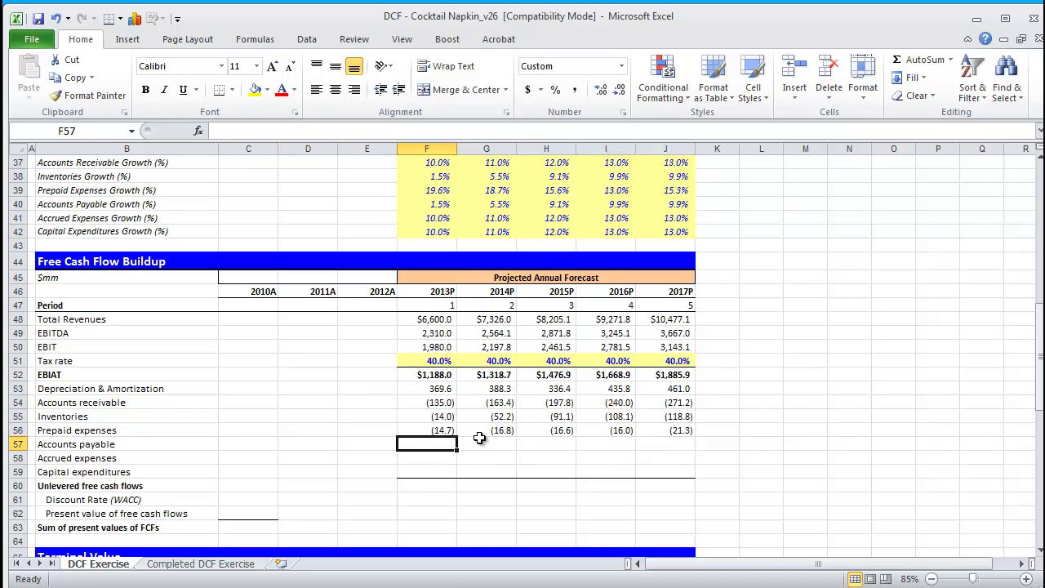
pyautogui.write('=')
pyautogui.press('Up')
pyautogui.press('Up')
pyautogui.press('Up')
pyautogui.press('Up')
pyautogui.press('Up')
pyautogui.press('Up')
pyautogui.press('Up')
pyautogui.press('Up')
pyautogui.press('Up')
pyautogui.press('Up')
pyautogui.press('Up')
pyautogui.press('Up')
pyautogui.press('Up')
pyautogui.press('Up')
pyautogui.press('Up')
pyautogui.press('Up')
pyautogui.press('Up')
pyautogui.press('Up')
pyautogui.press('Up')
pyautogui.press('Up')
pyautogui.press('Up')
pyautogui.press('Up')
pyautogui.press('Up')
pyautogui.press('Up')
pyautogui.press('Up')
pyautogui.press('Up')
pyautogui.press('Up')
pyautogui.press('Up')
pyautogui.press('Up')
pyautogui.press('Up')
pyautogui.press('Up')
pyautogui.press('Up')
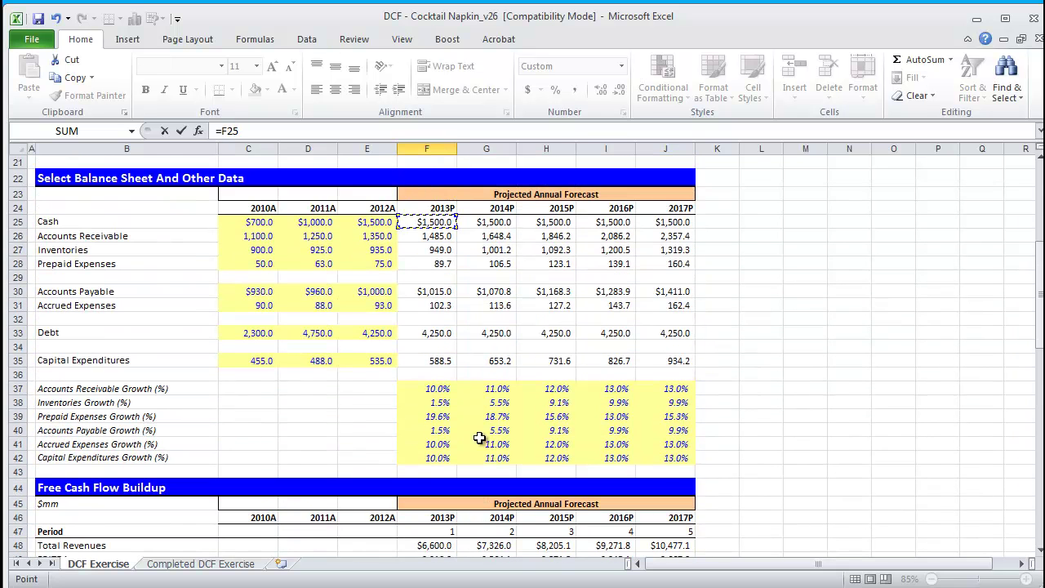
pyautogui.press('Down')
pyautogui.press('Down')
pyautogui.press('Down')
pyautogui.press('Down')
pyautogui.press('Down')
pyautogui.write('-')
pyautogui.press('Left')
pyautogui.press('Up')
pyautogui.press('Up')
pyautogui.press('Up')
pyautogui.press('Up')
pyautogui.press('Up')
pyautogui.press('Up')
pyautogui.press('Up')
pyautogui.press('Up')
pyautogui.press('Up')
pyautogui.press('Up')
pyautogui.press('Up')
pyautogui.press('Up')
pyautogui.press('Up')
pyautogui.press('Up')
pyautogui.press('Up')
pyautogui.press('Up')
pyautogui.press('Up')
pyautogui.press('Up')
pyautogui.press('Up')
pyautogui.press('Up')
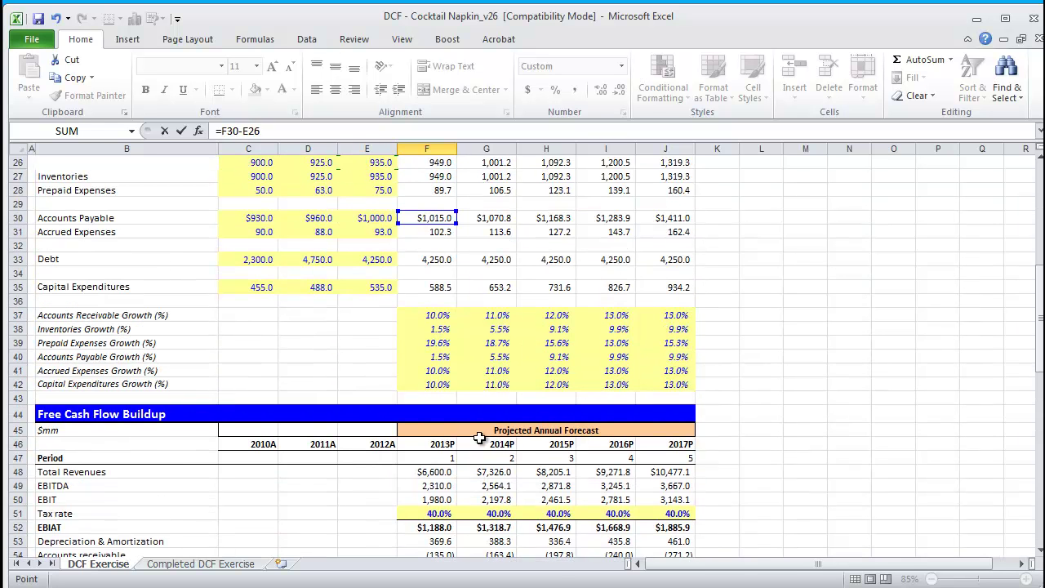
pyautogui.press('Down')
pyautogui.press('Down')
pyautogui.press('Down')
pyautogui.press('Down')
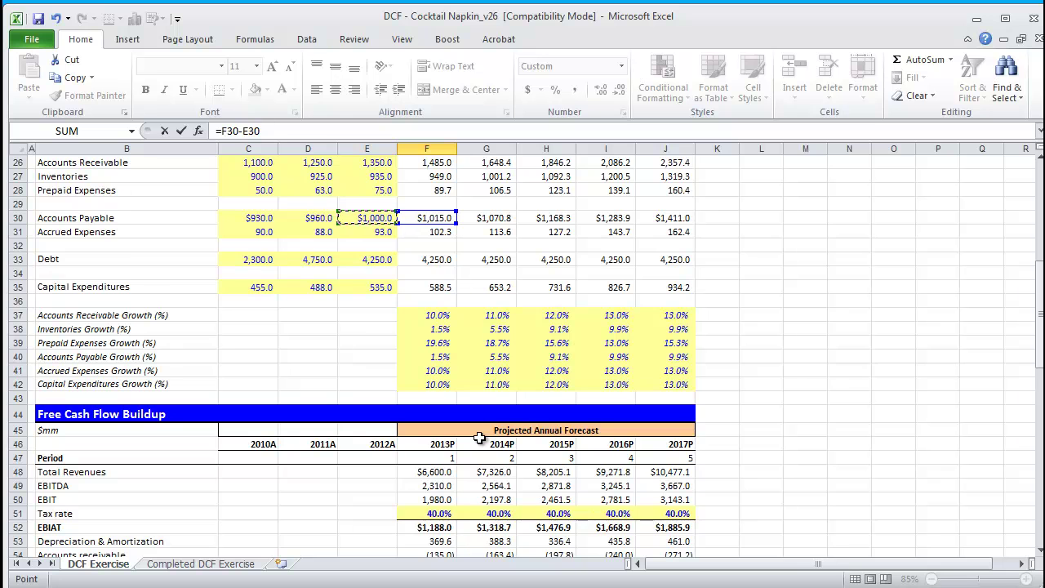
pyautogui.press('Return')
# Step: Examine the 2013P Accounts Payable and Accrued Expenses balances in F30:F31 of the balance sheet section
pyautogui.press('Up')
pyautogui.hotkey('ctrl', 'c')
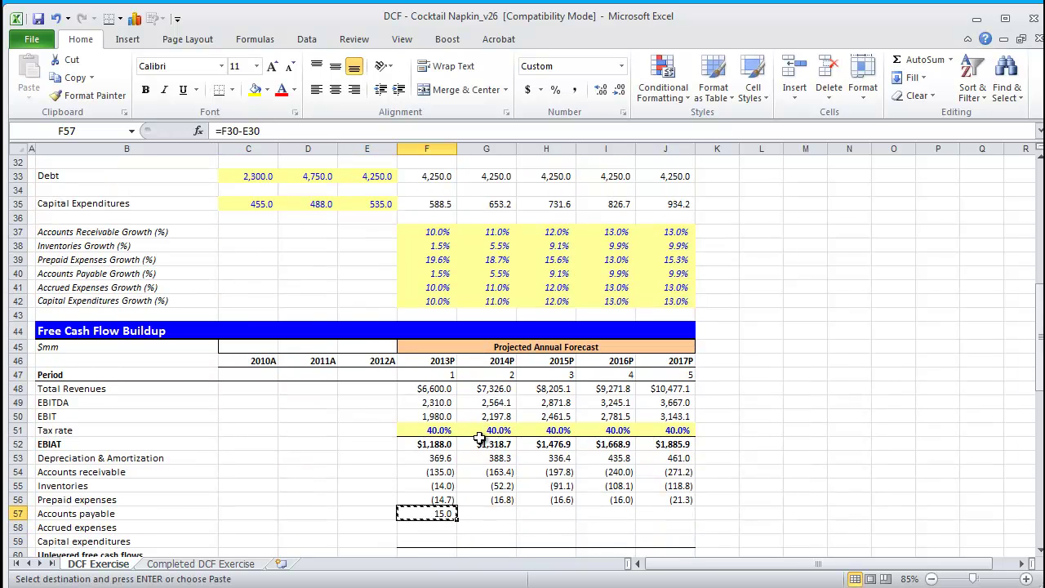
pyautogui.press('Escape')
pyautogui.press('Up')
pyautogui.press('Up')
pyautogui.press('Up')
pyautogui.press('Up')
pyautogui.press('Up')
pyautogui.press('Up')
pyautogui.press('Up')
pyautogui.press('Up')
pyautogui.press('Up')
pyautogui.press('Up')
pyautogui.press('Up')
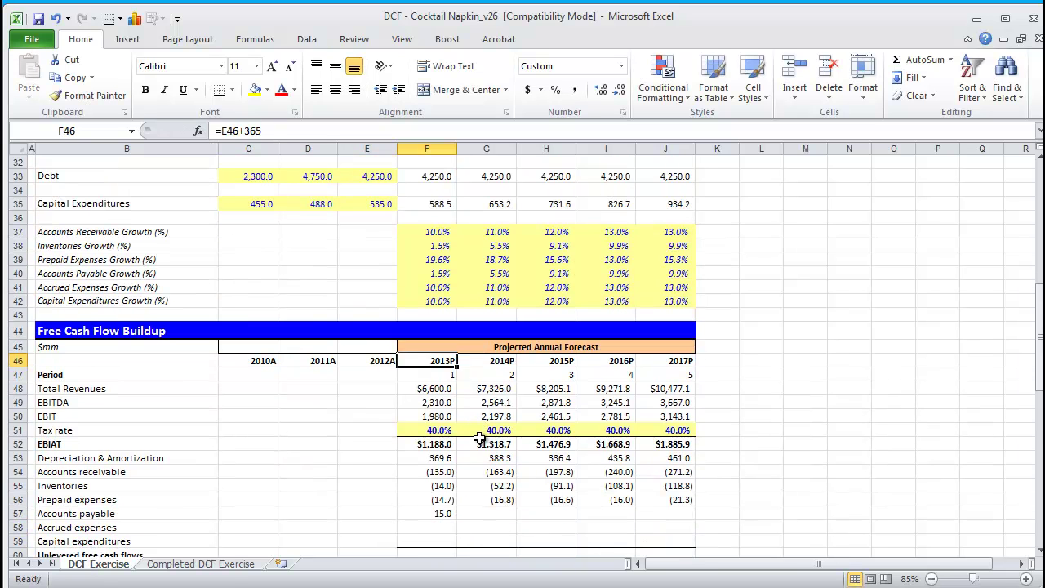
pyautogui.press('Up')
pyautogui.press('Up')
pyautogui.press('Up')
pyautogui.press('Up')
pyautogui.press('Up')
pyautogui.press('Up')
pyautogui.press('Up')
pyautogui.press('Up')
pyautogui.press('Up')
pyautogui.press('Up')
pyautogui.press('Up')
pyautogui.press('Up')
pyautogui.press('Up')
pyautogui.press('Up')
pyautogui.press('Up')
pyautogui.press('Up')
pyautogui.press('Up')
pyautogui.press('Up')
pyautogui.press('Up')
pyautogui.press('Up')
pyautogui.press('Down')
pyautogui.press('Down')
pyautogui.press('Down')
pyautogui.press('Down')
pyautogui.press('Down')
pyautogui.hotkey('shift', 'Down')
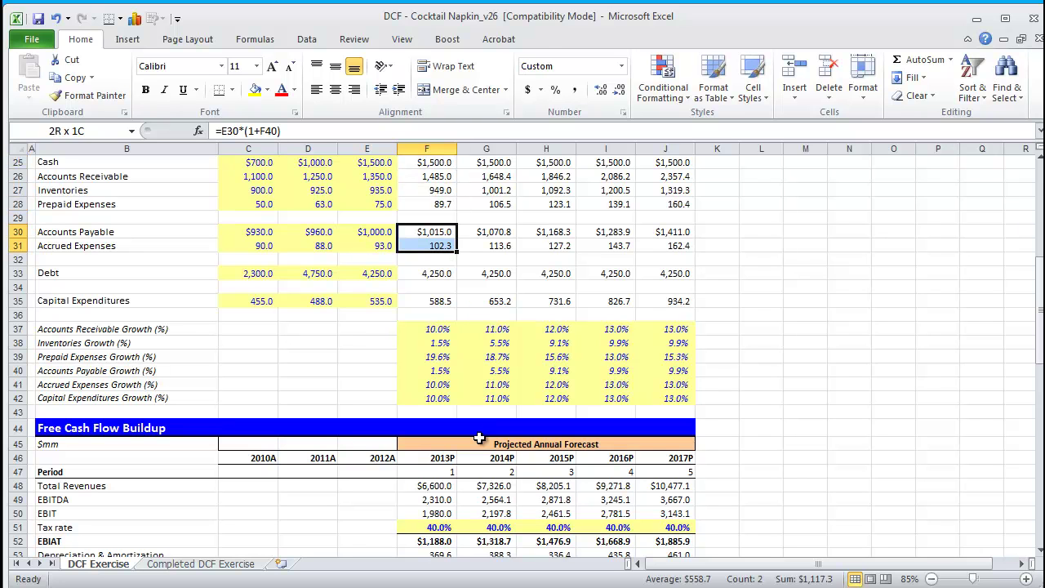
# Step: Examine the Accounts Payable and Accrued Expenses balances across 2013P–2017P in F30:J31
pyautogui.hotkey('shift', 'Right')
pyautogui.hotkey('shift', 'Right')
pyautogui.hotkey('shift', 'Right')
pyautogui.hotkey('shift', 'Right')
# Step: Copy the 2013P Accounts payable change formula in F57 down to Accrued expenses and across to 2017P, filling F57:J58
pyautogui.press('Down')
pyautogui.press('Down')
pyautogui.press('Down')
pyautogui.press('Down')
pyautogui.press('Down')
pyautogui.press('Down')
pyautogui.press('Down')
pyautogui.press('Down')
pyautogui.press('Down')
pyautogui.press('Down')
pyautogui.press('Down')
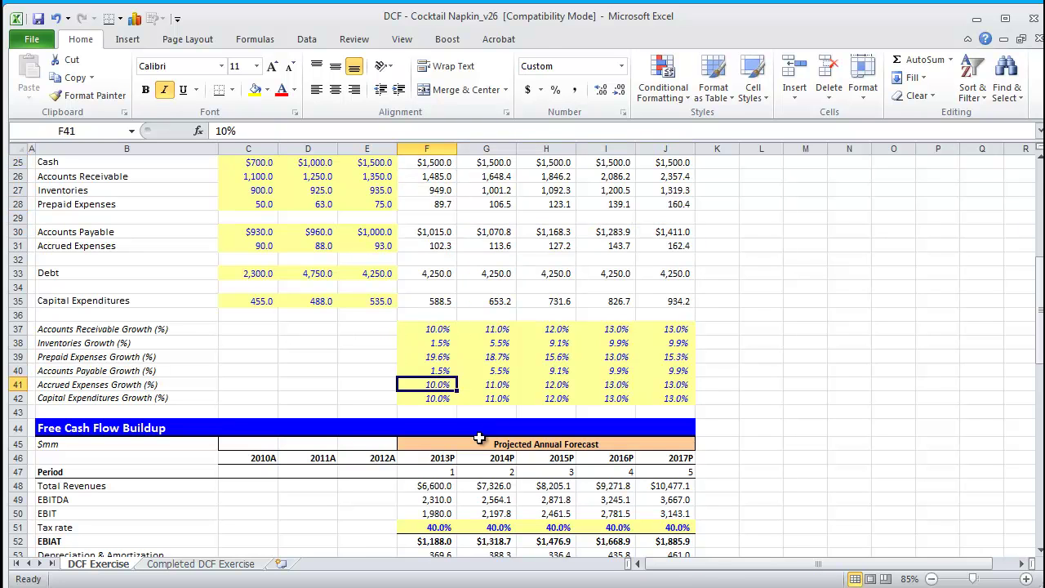
pyautogui.press('Down')
pyautogui.press('Down')
pyautogui.press('Down')
pyautogui.press('Down')
pyautogui.press('Down')
pyautogui.press('Down')
pyautogui.press('Down')
pyautogui.press('Down')
pyautogui.press('Down')
pyautogui.press('Down')
pyautogui.press('Down')
pyautogui.press('Down')
pyautogui.press('Down')
pyautogui.press('Down')
pyautogui.press('Down')
pyautogui.press('Down')
pyautogui.press('Down')
pyautogui.press('Down')
pyautogui.press('Up')
pyautogui.press('Up')
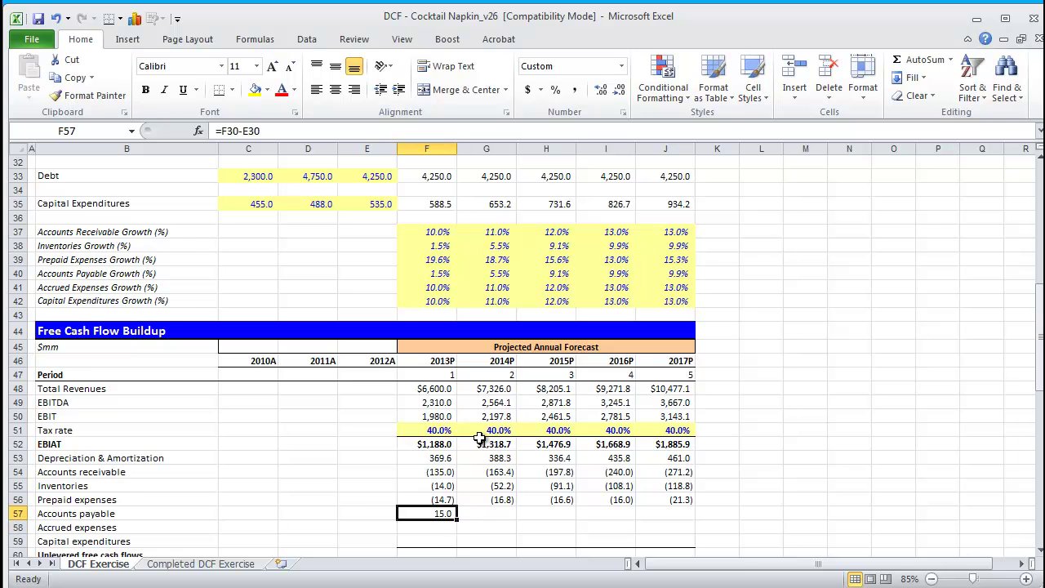
pyautogui.hotkey('shift', 'Down')
pyautogui.hotkey('shift', 'Right')
pyautogui.hotkey('shift', 'Up')
pyautogui.hotkey('shift', 'Left')
pyautogui.hotkey('ctrl', 'c')
pyautogui.hotkey('shift', 'Down')
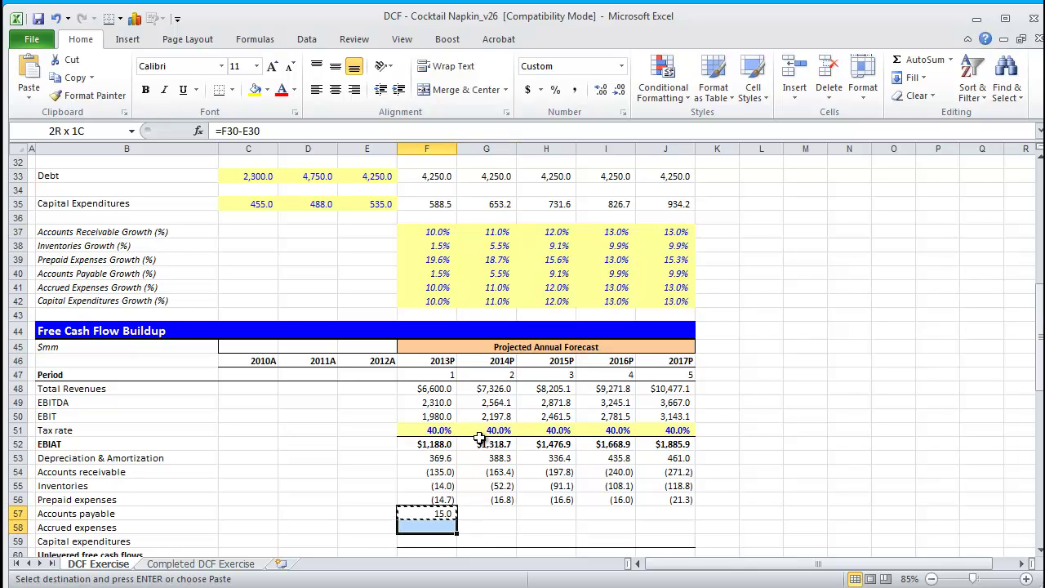
pyautogui.hotkey('shift', 'Right')
pyautogui.hotkey('shift', 'Right')
pyautogui.hotkey('shift', 'Right')
pyautogui.hotkey('shift', 'Right')
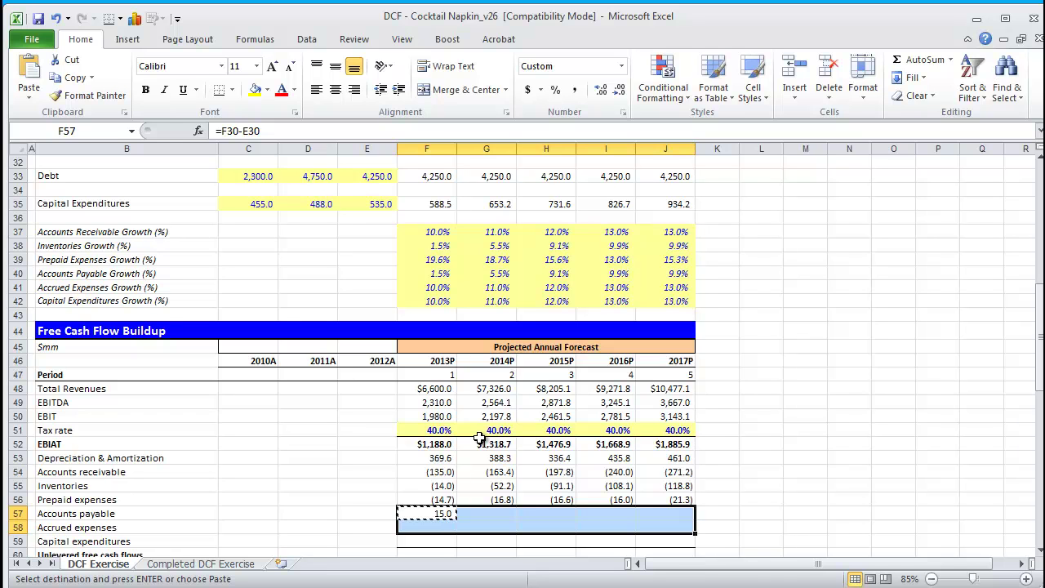
pyautogui.press('Return')
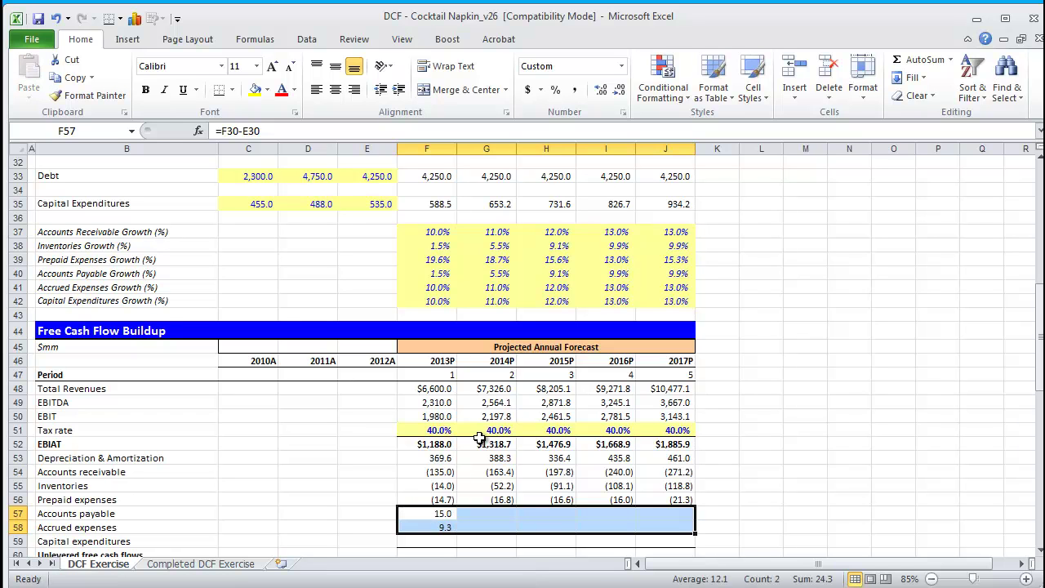
pyautogui.hotkey('ctrl', 'r')
# Step: Calculate the 2013P Capital expenditures change in F59 as the 2012A amount minus the 2013P amount with =E35-F35
pyautogui.press('Down')
pyautogui.press('Down')
pyautogui.press('Down')
pyautogui.press('Down')
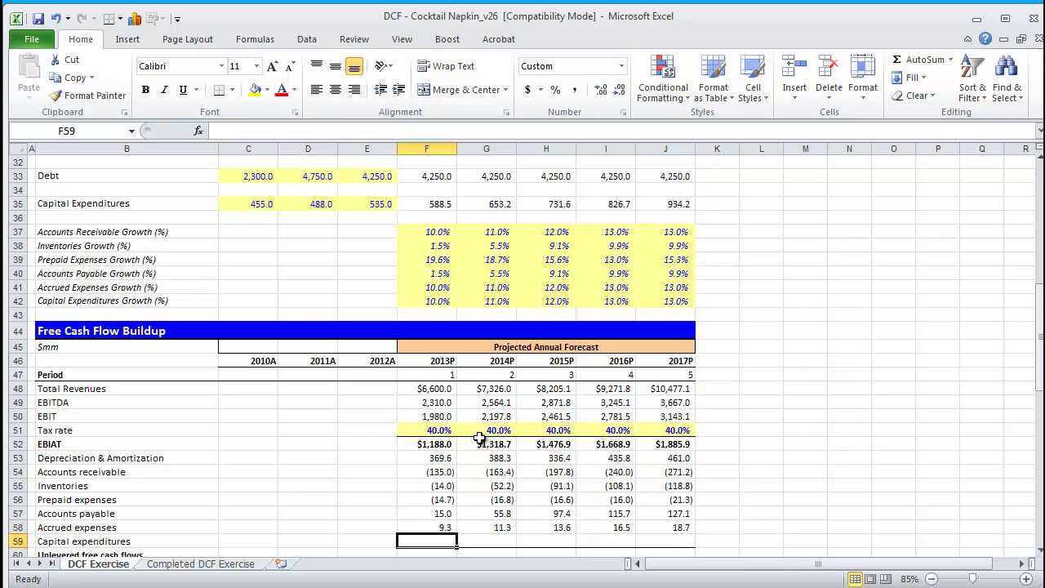
pyautogui.press('Up')
pyautogui.press('Up')
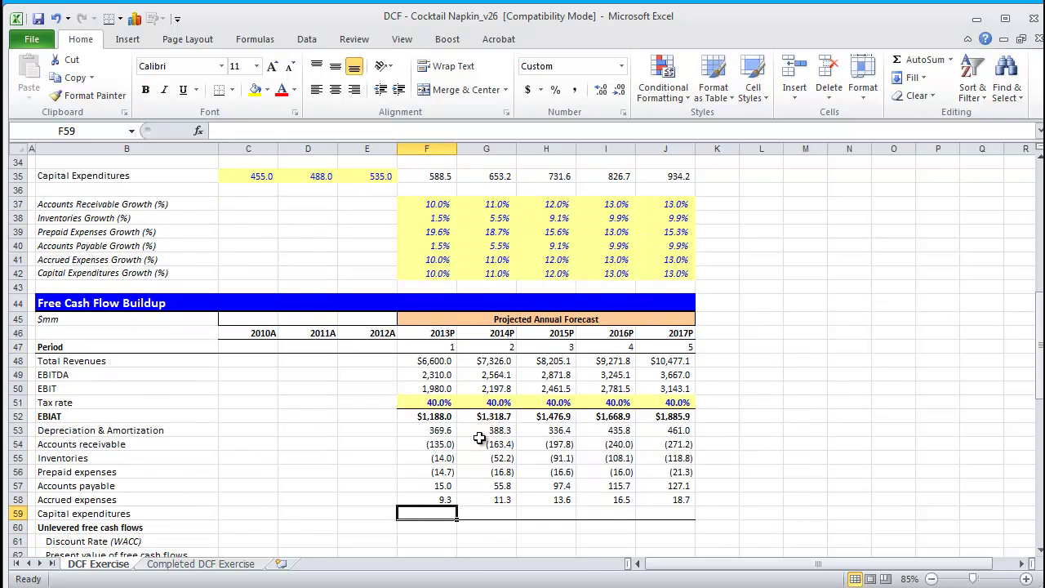
pyautogui.write('=')
pyautogui.press('Up')
pyautogui.press('Up')
pyautogui.press('Up')
pyautogui.press('Up')
pyautogui.press('Up')
pyautogui.press('Up')
pyautogui.press('Up')
pyautogui.press('Up')
pyautogui.press('Up')
pyautogui.press('Up')
pyautogui.press('Up')
pyautogui.press('Up')
pyautogui.press('Up')
pyautogui.press('Up')
pyautogui.press('Up')
pyautogui.press('Up')
pyautogui.press('Up')
pyautogui.press('Up')
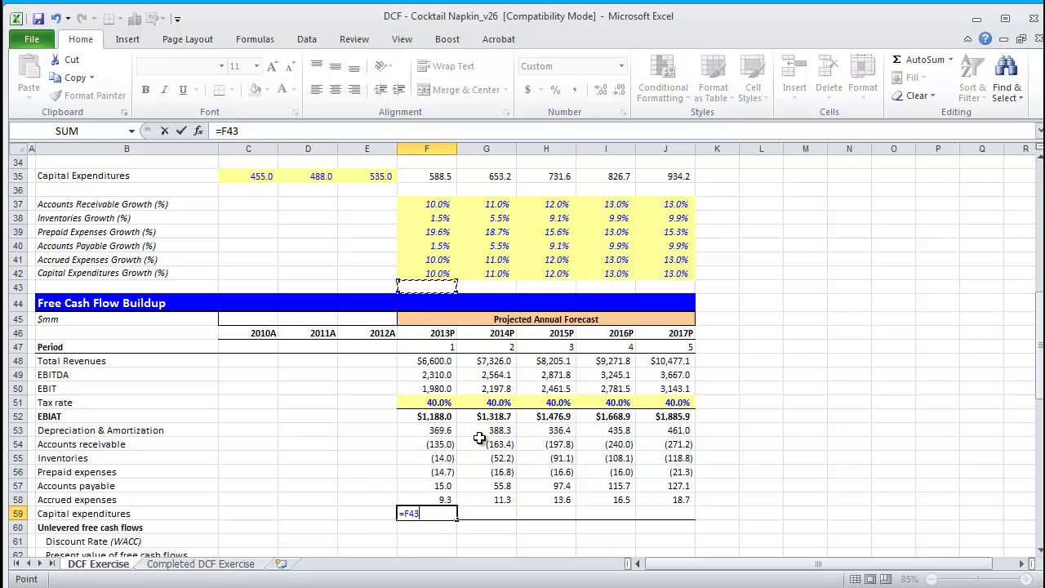
pyautogui.press('Left')
pyautogui.press('Up')
pyautogui.press('Up')
pyautogui.press('Up')
pyautogui.press('Up')
pyautogui.press('Up')
pyautogui.press('Up')
pyautogui.press('Up')
pyautogui.press('Down')
pyautogui.press('Down')
pyautogui.write('-')
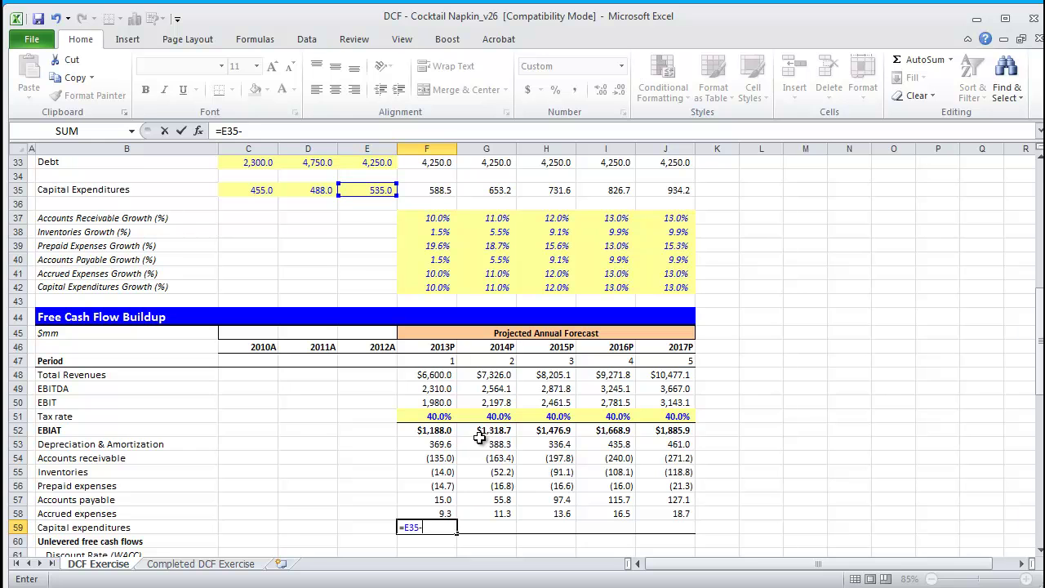
pyautogui.press('Up')
pyautogui.press('Up')
pyautogui.press('Up')
pyautogui.press('Up')
pyautogui.press('Up')
pyautogui.press('Up')
pyautogui.press('Up')
pyautogui.press('Up')
pyautogui.press('Up')
pyautogui.press('Up')
pyautogui.press('Up')
pyautogui.press('Up')
pyautogui.press('Up')
pyautogui.press('Up')
pyautogui.press('Up')
pyautogui.press('Up')
pyautogui.press('Up')
pyautogui.press('Up')
pyautogui.press('Up')
pyautogui.press('Up')
pyautogui.press('Up')
pyautogui.press('Up')
pyautogui.press('Up')
pyautogui.press('Up')
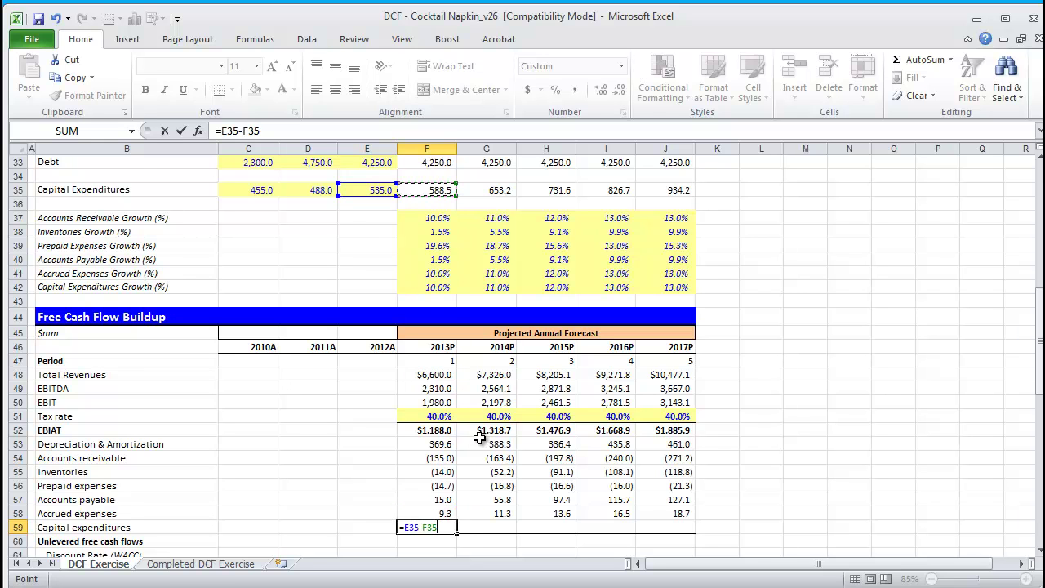
pyautogui.press('Return')
# Step: Copy the 2013P Capital expenditures formula across to 2017P in F59:J59, pasting formulas only
pyautogui.press('Up')
pyautogui.hotkey('ctrl', 'c')
pyautogui.hotkey('shift', 'Right')
pyautogui.hotkey('shift', 'Right')
pyautogui.hotkey('shift', 'Right')
pyautogui.hotkey('shift', 'Right')
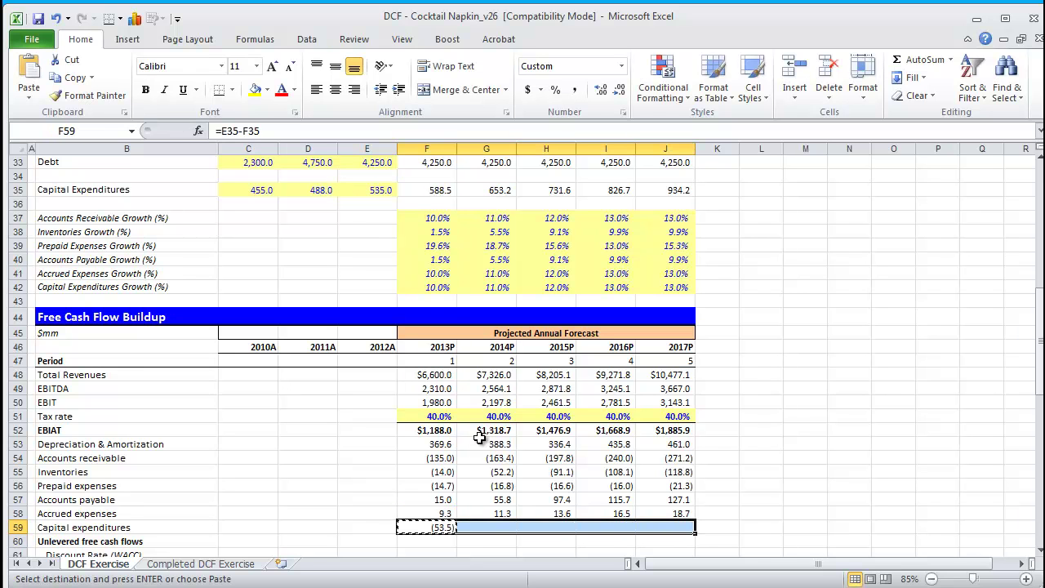
pyautogui.hotkey('alt', 'e')
pyautogui.press('s')
pyautogui.press('v')
pyautogui.press('f')
pyautogui.press('Return')
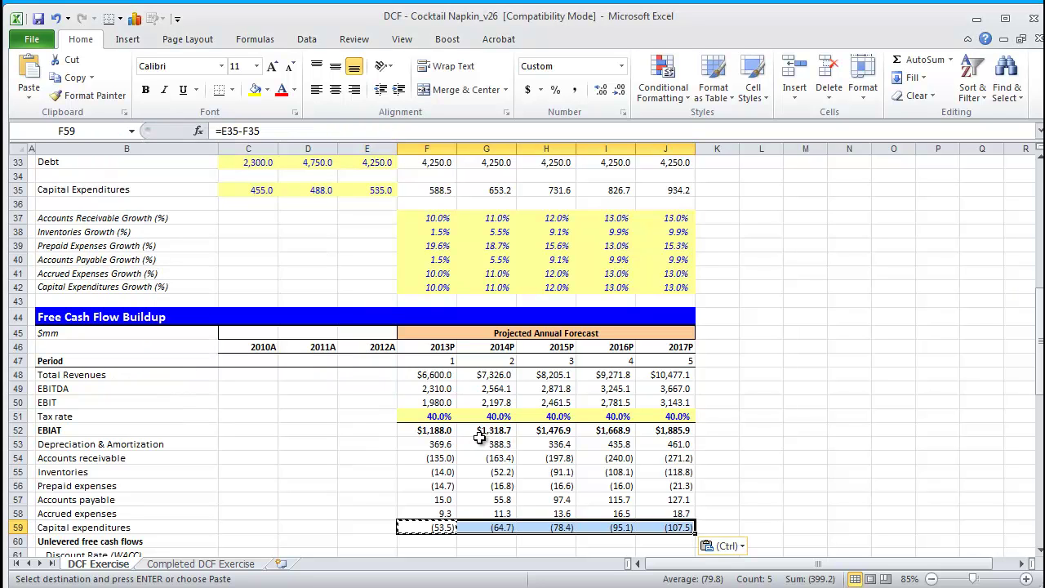
# Step: Sum EBIAT through Capital expenditures for 2013P Unlevered free cash flows in F60 with =SUM(F52:F59)
pyautogui.press('Down')
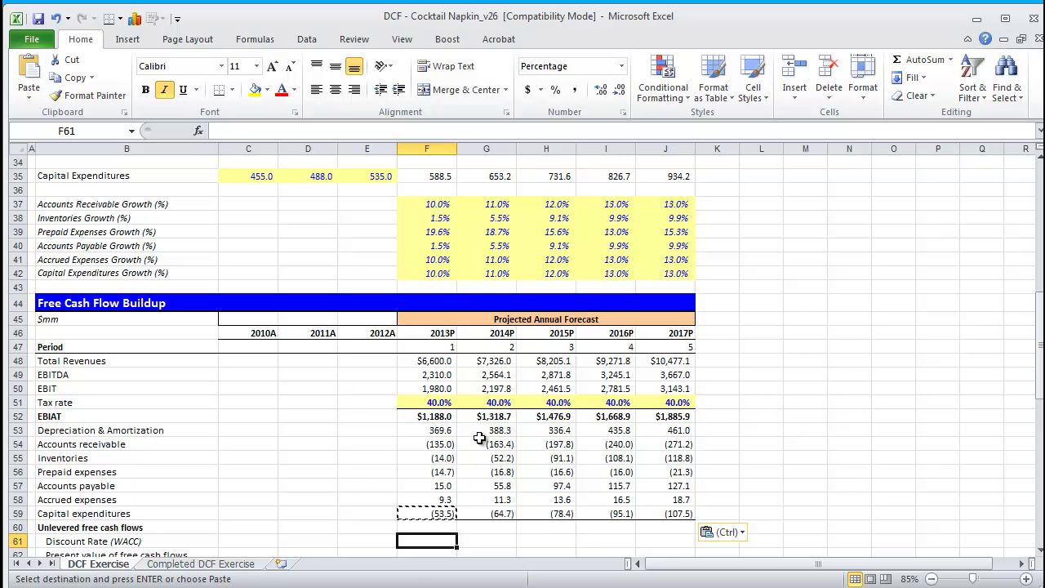
pyautogui.hotkey('alt', '=')
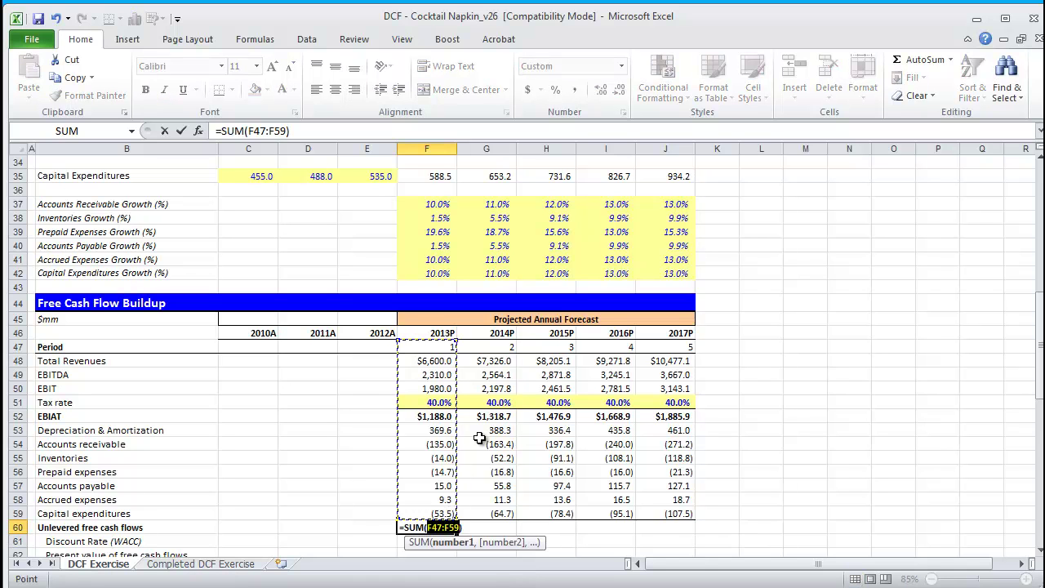
pyautogui.press('Down')
pyautogui.press('Down')
pyautogui.press('Down')
pyautogui.press('Down')
pyautogui.press('Down')
pyautogui.hotkey('shift', 'Down')
pyautogui.hotkey('shift', 'Down')
pyautogui.hotkey('shift', 'Down')
pyautogui.hotkey('shift', 'Down')
pyautogui.hotkey('shift', 'Down')
pyautogui.hotkey('shift', 'Down')
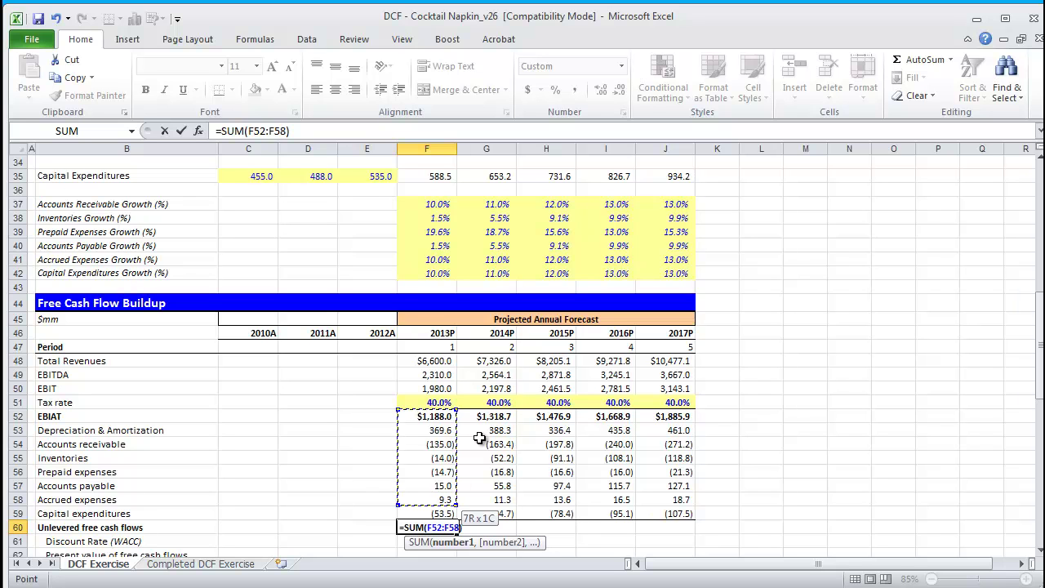
pyautogui.hotkey('shift', 'Down')
pyautogui.hotkey('ctrl', 'Return')
# Step: Copy the 2013P Unlevered free cash flows sum in F60 across to 2017P in F60:J60
pyautogui.hotkey('ctrl', 'c')
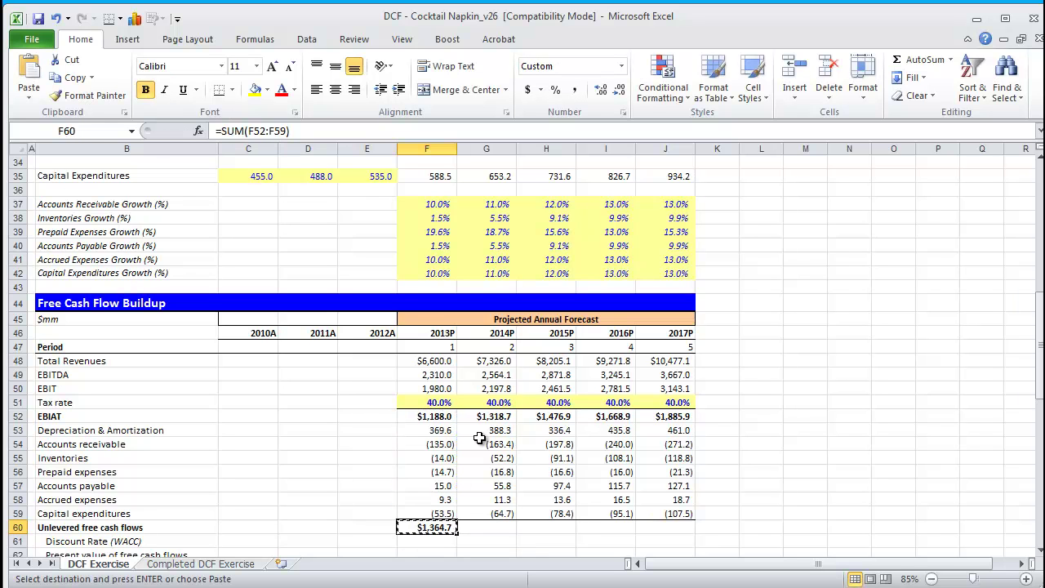
pyautogui.hotkey('shift', 'Right')
pyautogui.hotkey('shift', 'Right')
pyautogui.hotkey('shift', 'Right')
pyautogui.hotkey('shift', 'Right')
pyautogui.hotkey('ctrl', 'v')
# Step: Examine the Discount Rate (WACC) and present value rows below Unlevered free cash flows, highlighting F61:J61
pyautogui.press('Down')
pyautogui.press('Down')
pyautogui.press('Down')
pyautogui.press('Down')
pyautogui.press('Down')
pyautogui.press('Down')
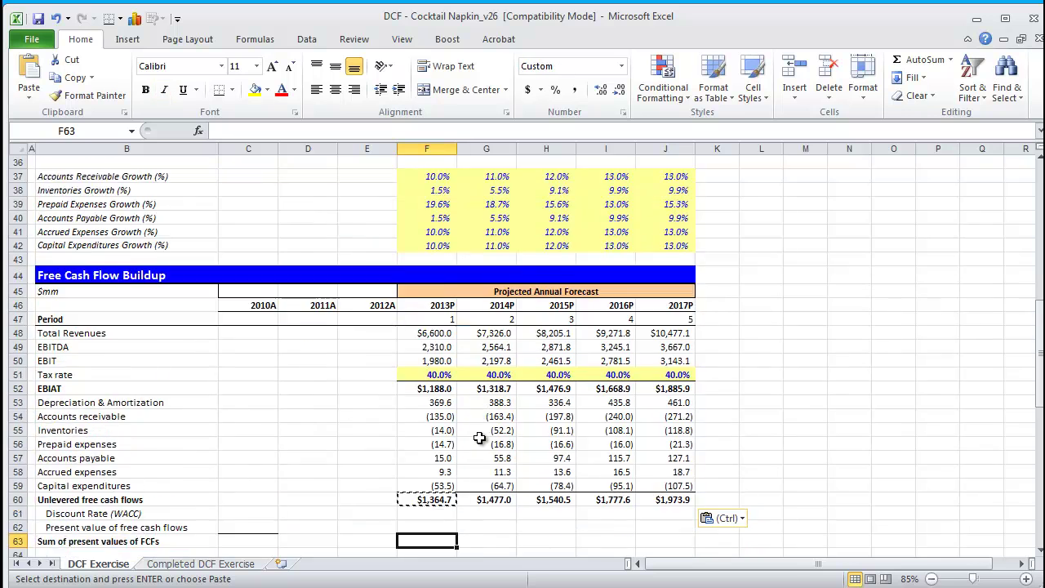
pyautogui.press('Up')
pyautogui.press('Up')
pyautogui.press('Up')
pyautogui.press('Up')
pyautogui.press('Up')
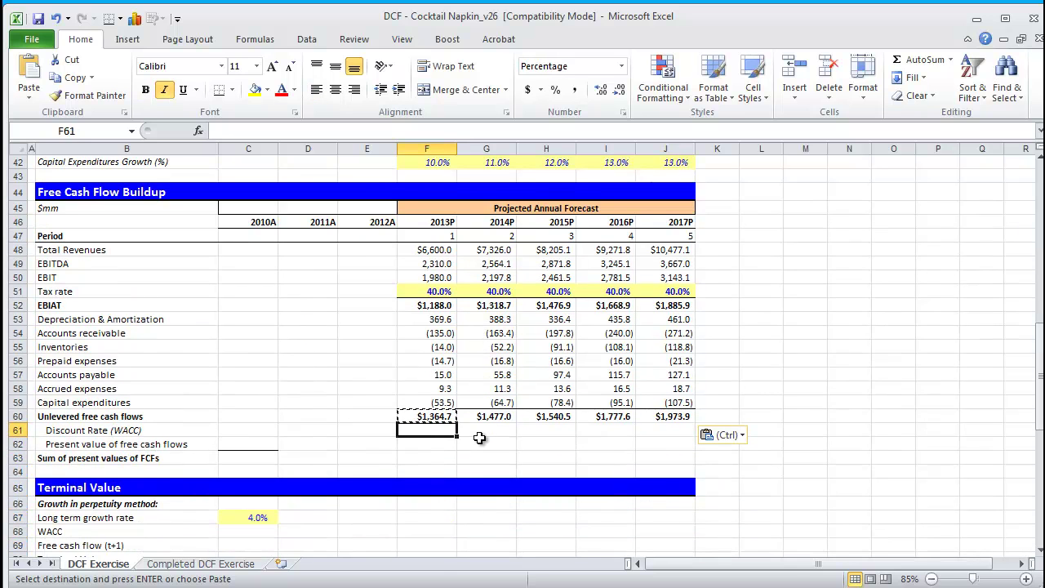
pyautogui.hotkey('shift', 'Right')
pyautogui.hotkey('shift', 'Right')
pyautogui.hotkey('shift', 'Right')
pyautogui.hotkey('shift', 'Right')
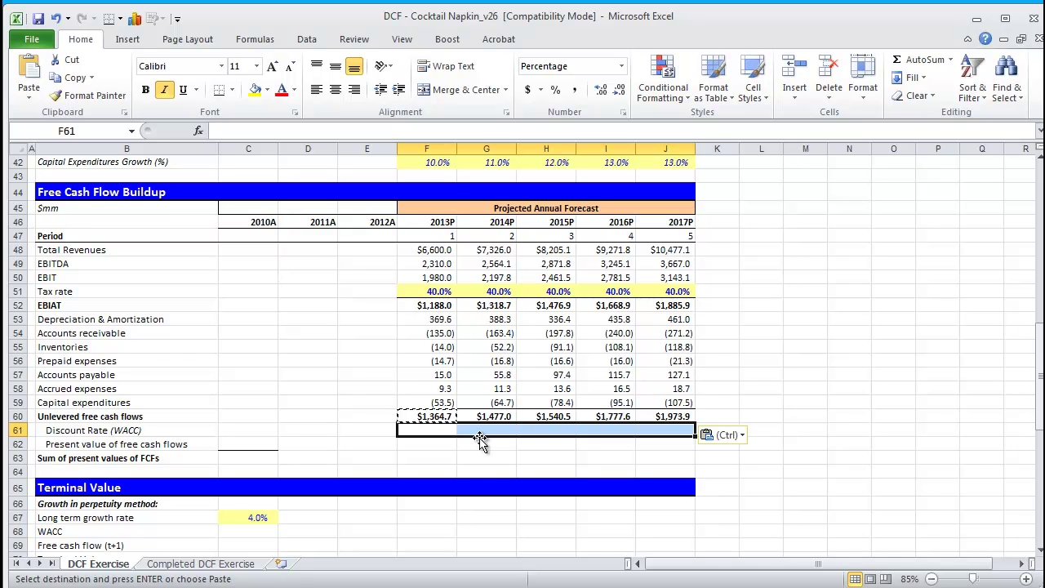
# Step: Calculate the 2013P Present value of free cash flows in F62 with =F60/(1+F61)^F47
pyautogui.press('Down')
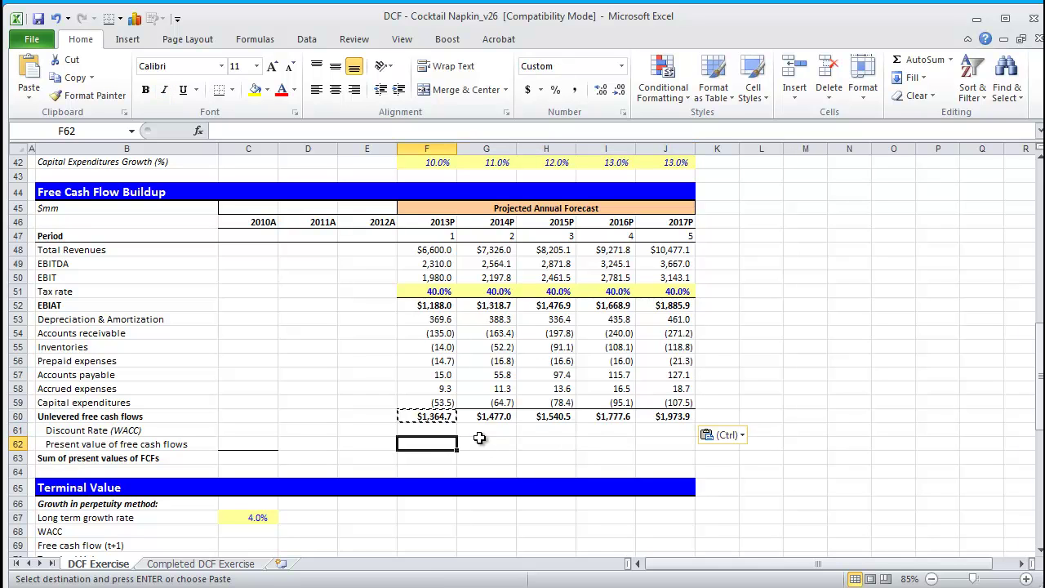
pyautogui.write('=')
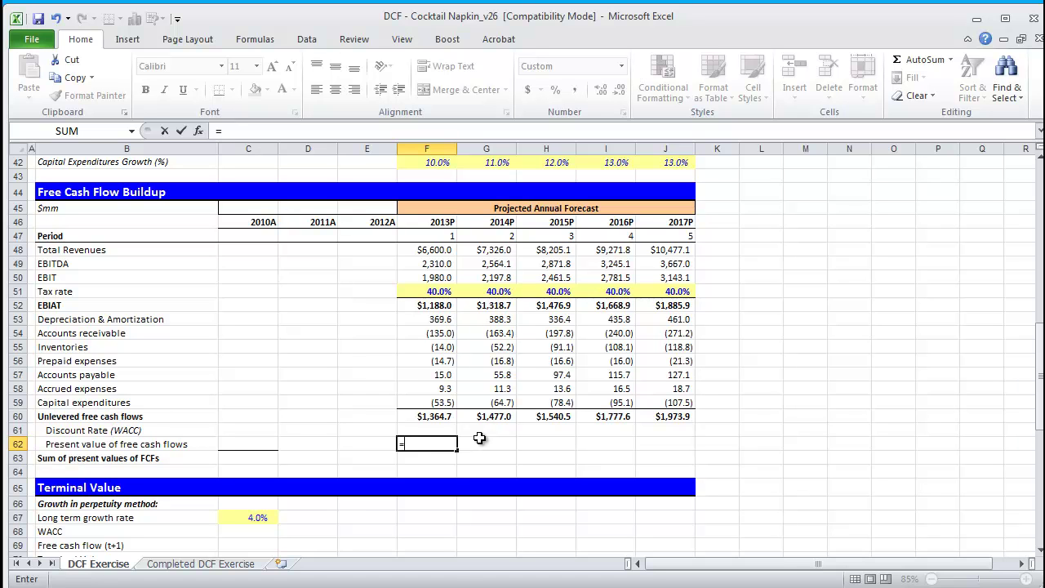
pyautogui.press('Up')
pyautogui.press('Up')
pyautogui.write('/(1+')
pyautogui.press('Up')
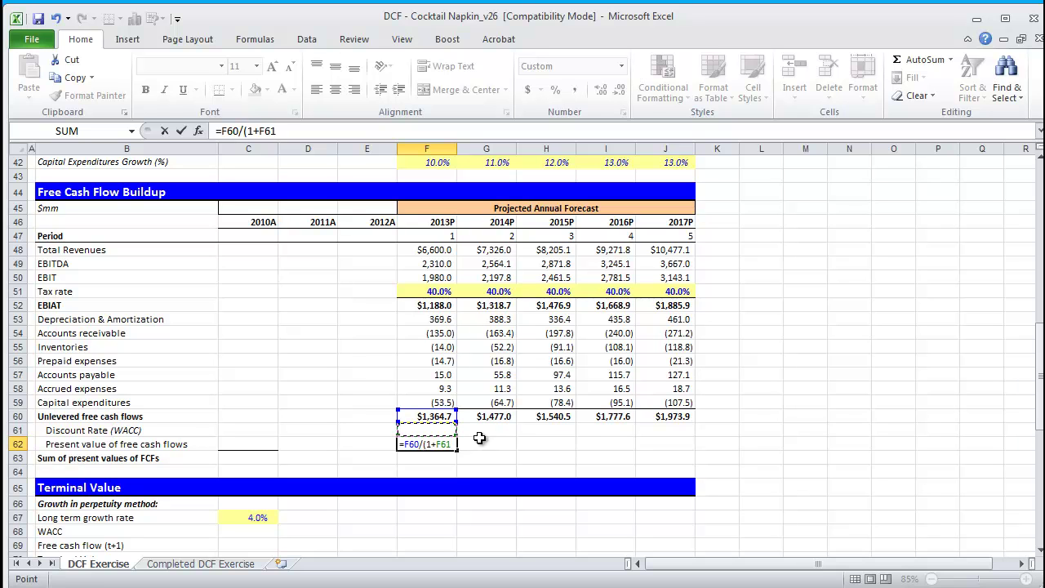
pyautogui.write(')^')
pyautogui.press('Up')
pyautogui.press('Up')
pyautogui.press('Up')
pyautogui.press('Up')
pyautogui.press('Up')
pyautogui.press('Up')
pyautogui.press('Up')
pyautogui.press('Up')
pyautogui.press('Up')
pyautogui.press('Up')
pyautogui.press('Up')
pyautogui.press('Up')
pyautogui.press('Up')
pyautogui.press('Up')
pyautogui.press('Up')
pyautogui.press('Up')
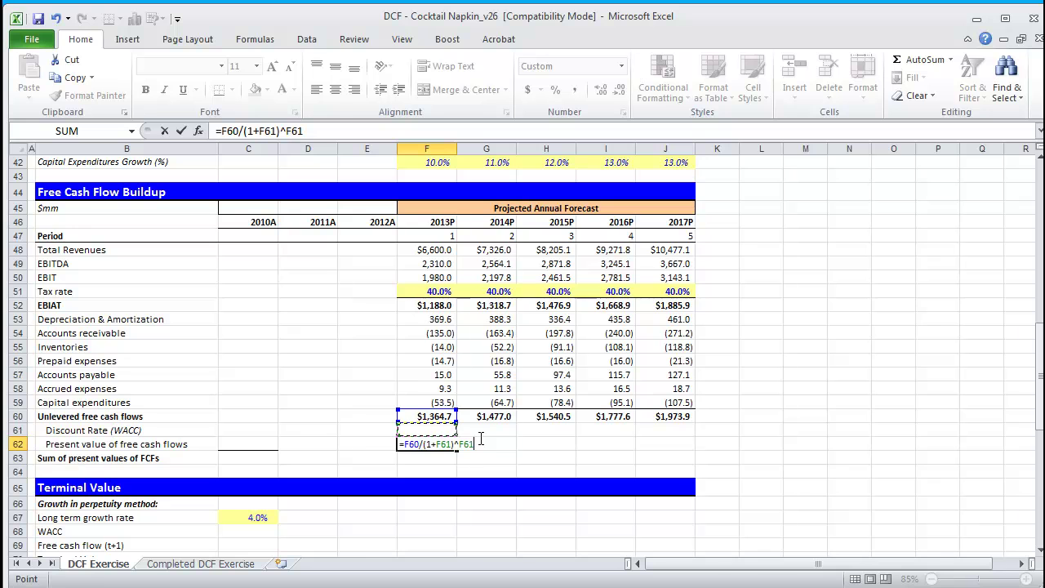
pyautogui.press('Down')
pyautogui.hotkey('ctrl', 'Return')
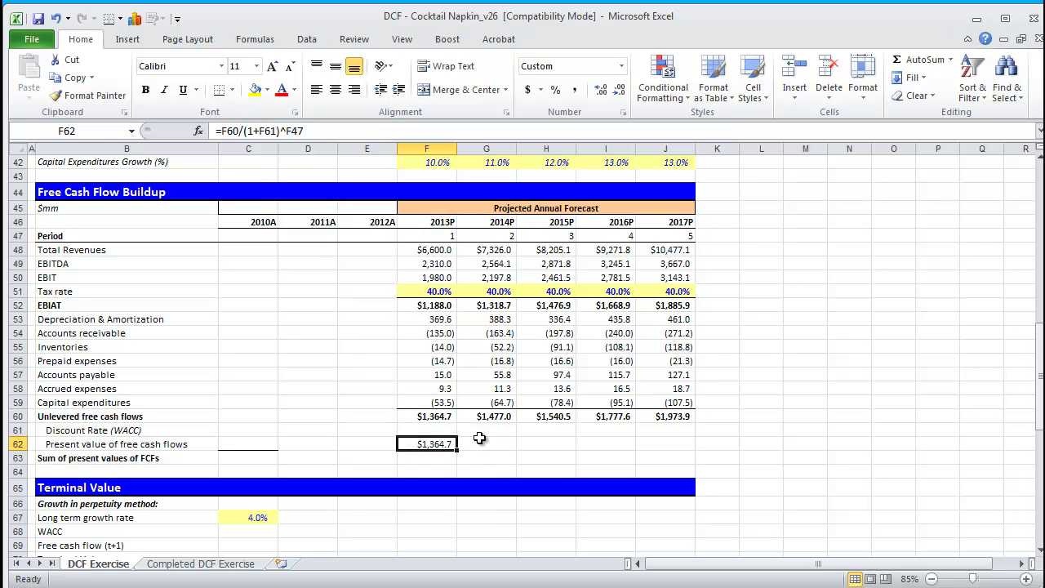
# Step: Copy the 2013P present value formula in F62 across to 2017P in F62:J62, pasting formulas only
pyautogui.hotkey('ctrl', 'c')
pyautogui.hotkey('shift', 'Right')
pyautogui.hotkey('shift', 'Right')
pyautogui.hotkey('shift', 'Right')
pyautogui.hotkey('shift', 'Right')
pyautogui.hotkey('alt', 'e')
pyautogui.press('s')
pyautogui.press('f')
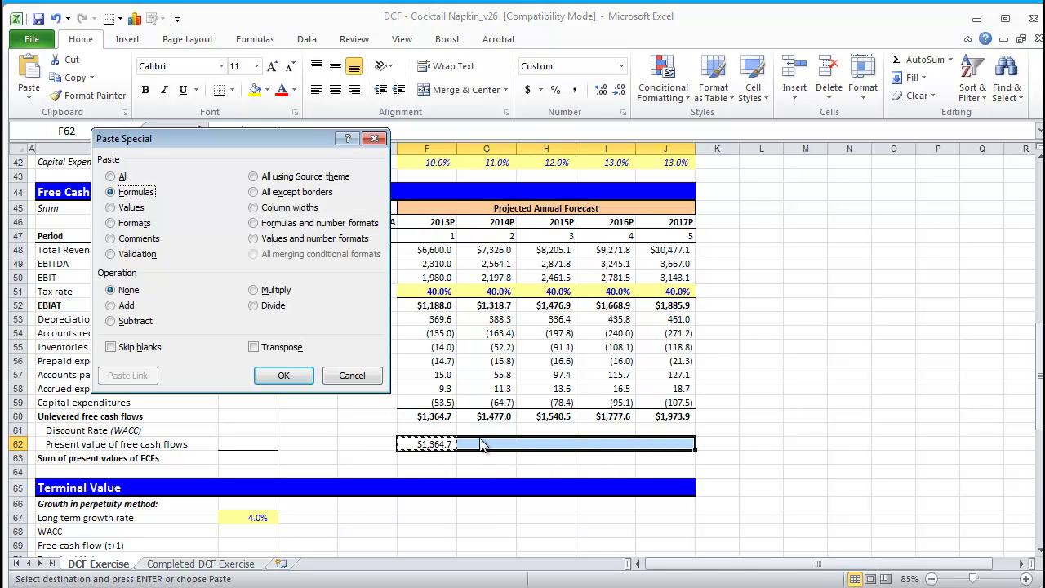
pyautogui.press('Return')
pyautogui.press('Escape')
# Step: Check the copied 2014P present value formula in G62 and examine the Discount Rate (WACC) cells it relies on in row 61
pyautogui.click(482, 444)
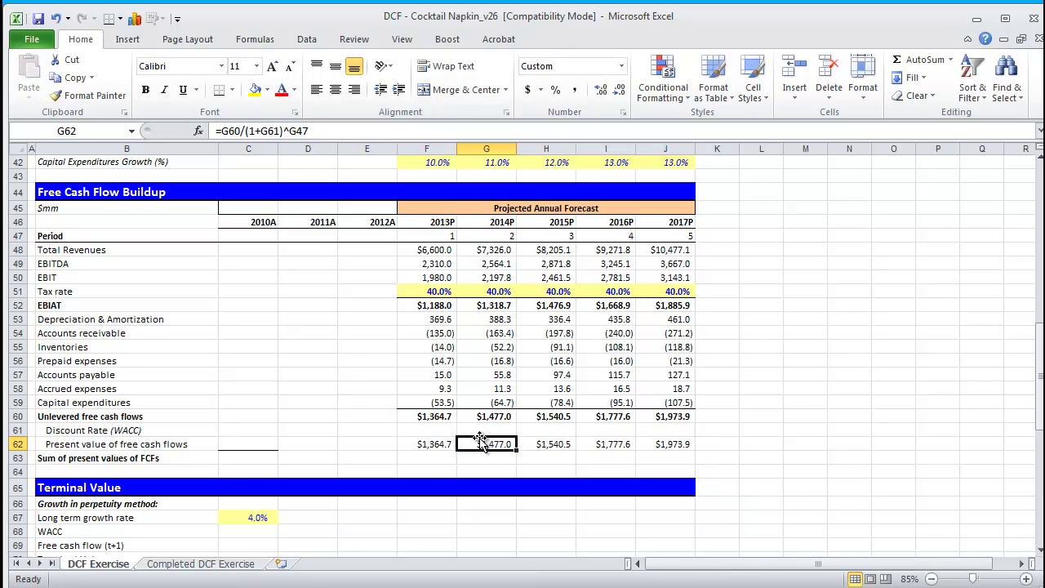
pyautogui.press('Up')
pyautogui.press('Left')
pyautogui.hotkey('shift', 'Right')
pyautogui.hotkey('shift', 'Right')
pyautogui.hotkey('shift', 'Right')
pyautogui.hotkey('shift', 'Right')
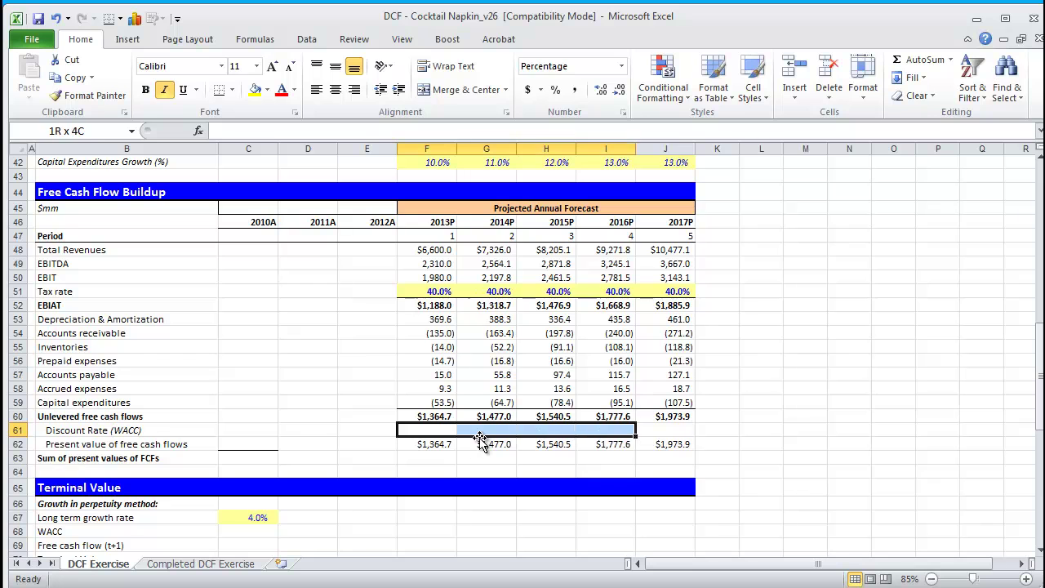
pyautogui.press('Down')
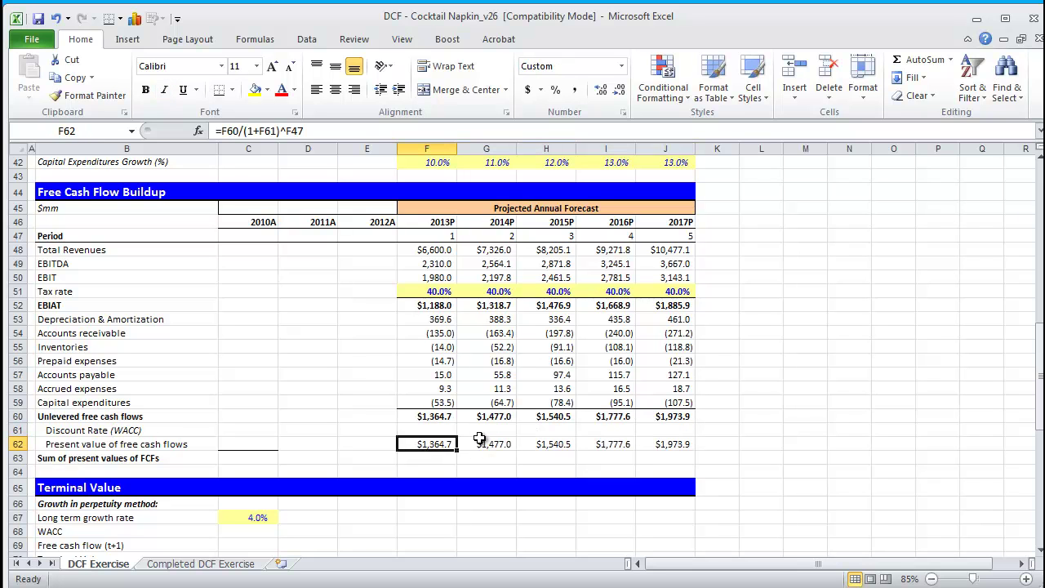
# Step: Total the 2013P–2017P present values for Sum of present values of FCFs in C63 with =SUM(F62:J62)
pyautogui.press('Left')
pyautogui.press('Left')
pyautogui.press('Left')
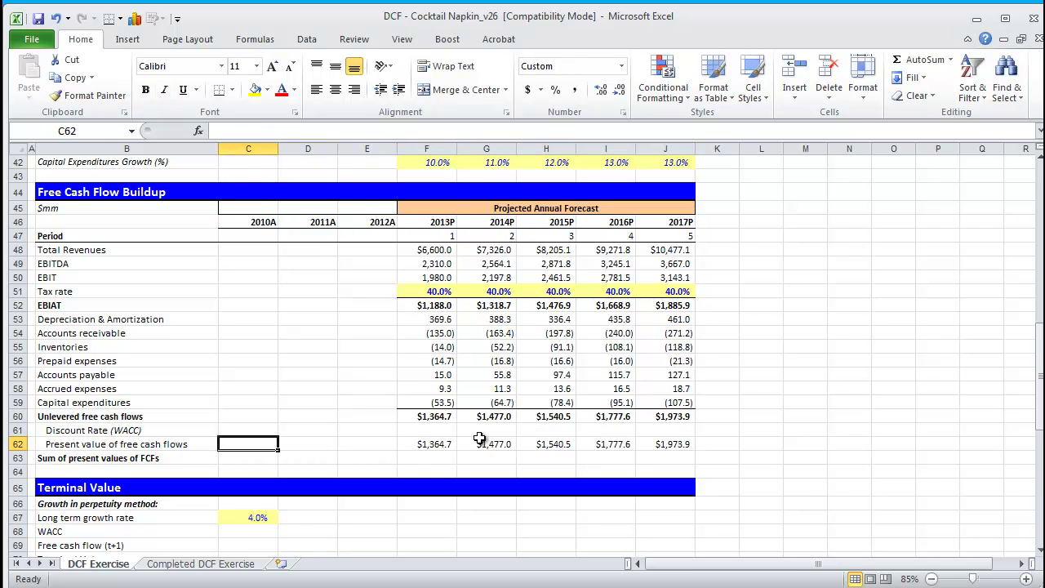
pyautogui.press('Down')
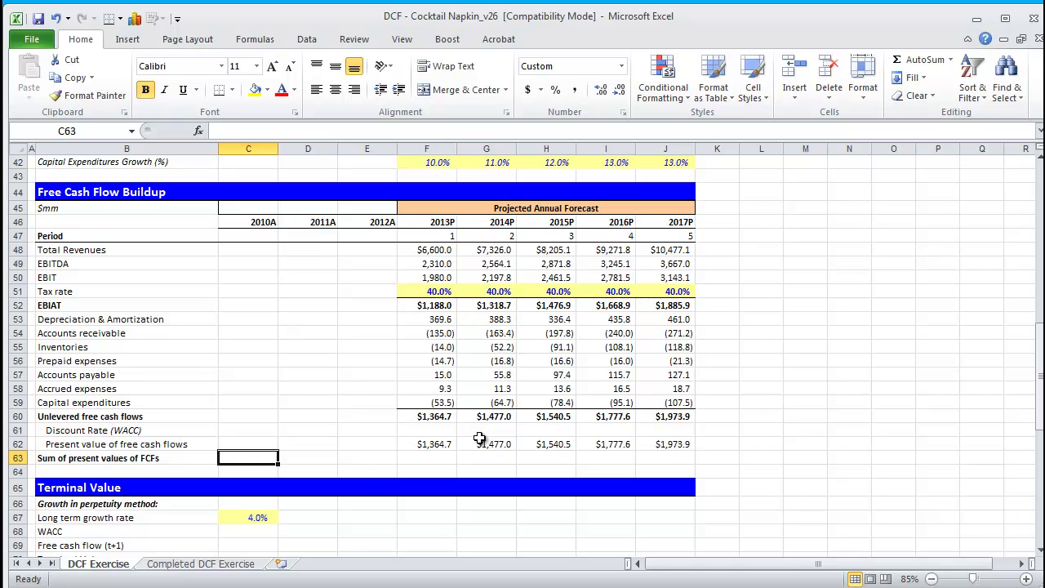
pyautogui.write('=SUM(')
pyautogui.press('Right')
pyautogui.press('Right')
pyautogui.press('Right')
pyautogui.press('Up')
pyautogui.hotkey('shift', 'Right')
pyautogui.hotkey('shift', 'Right')
pyautogui.hotkey('shift', 'Right')
pyautogui.hotkey('shift', 'Right')
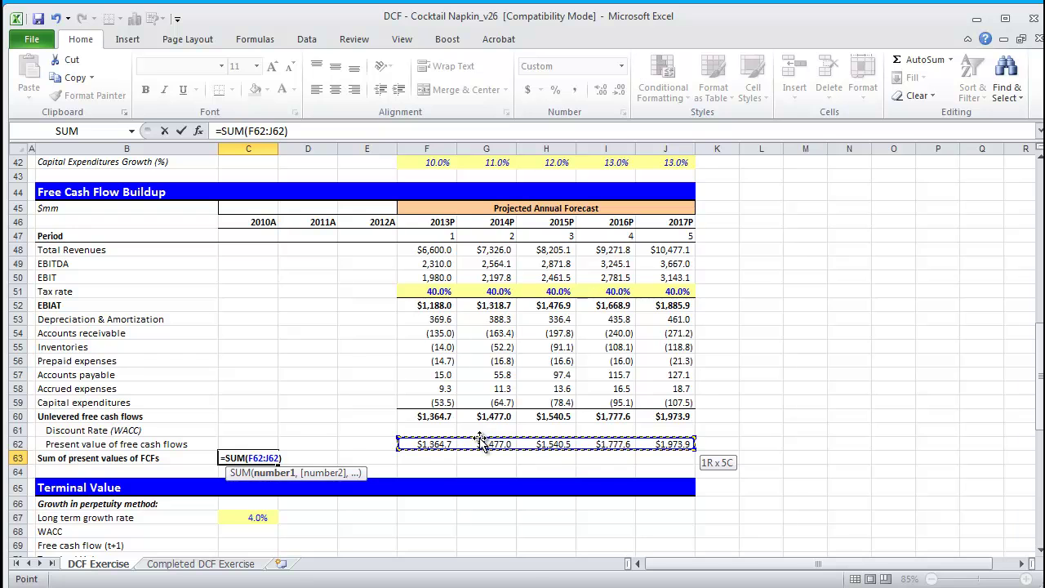
pyautogui.press('Return')
# Step: Add the note "Stage 1 of the FCF Analysis" in D63, beside the Sum of present values of FCFs
pyautogui.press('Up')
pyautogui.press('Right')
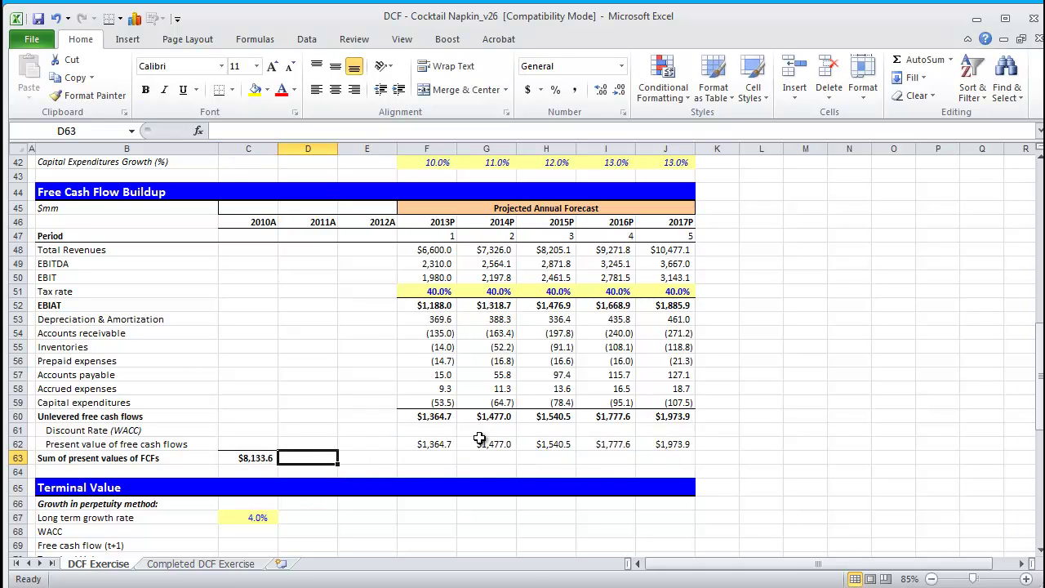
pyautogui.write('Stage 1')
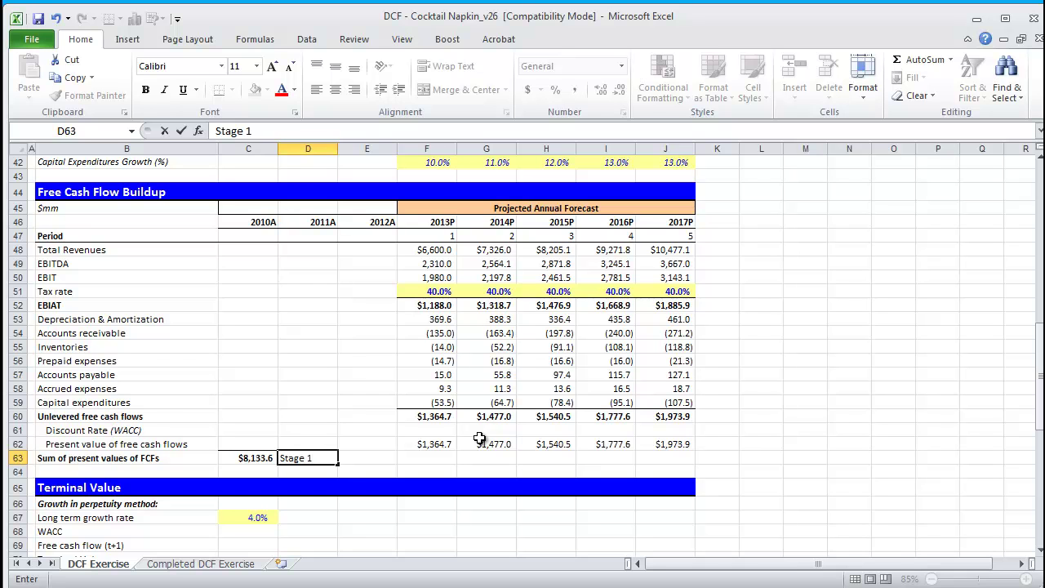
pyautogui.write(' of the')
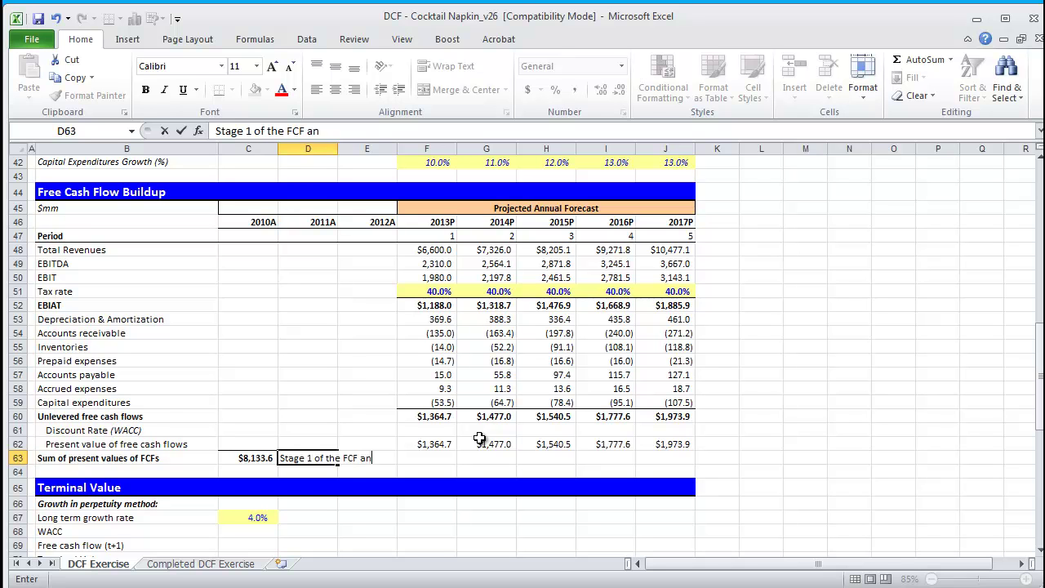
pyautogui.write(' FCF Analysis')
pyautogui.press('Return')
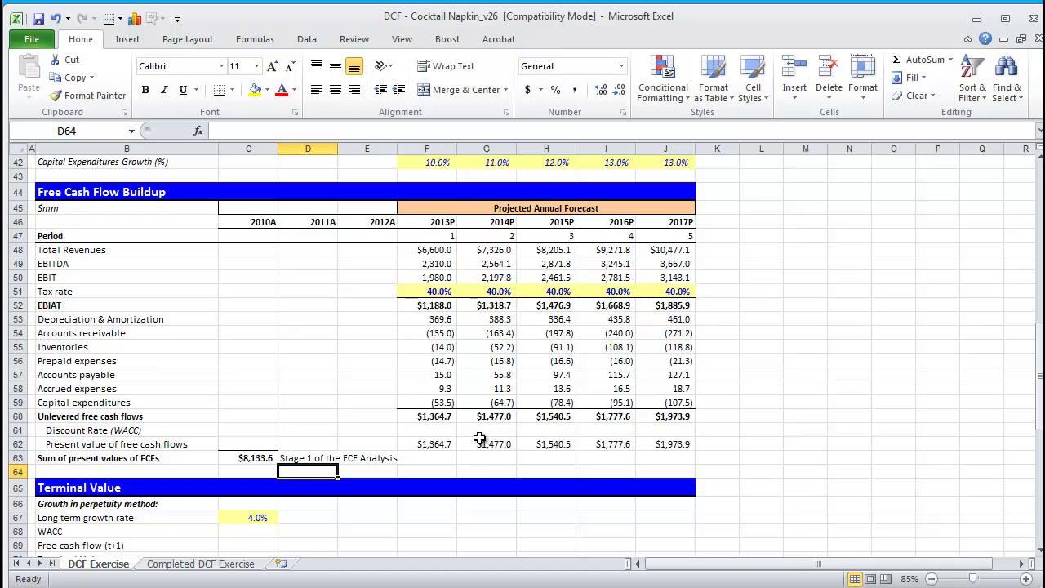
pyautogui.press('Up')
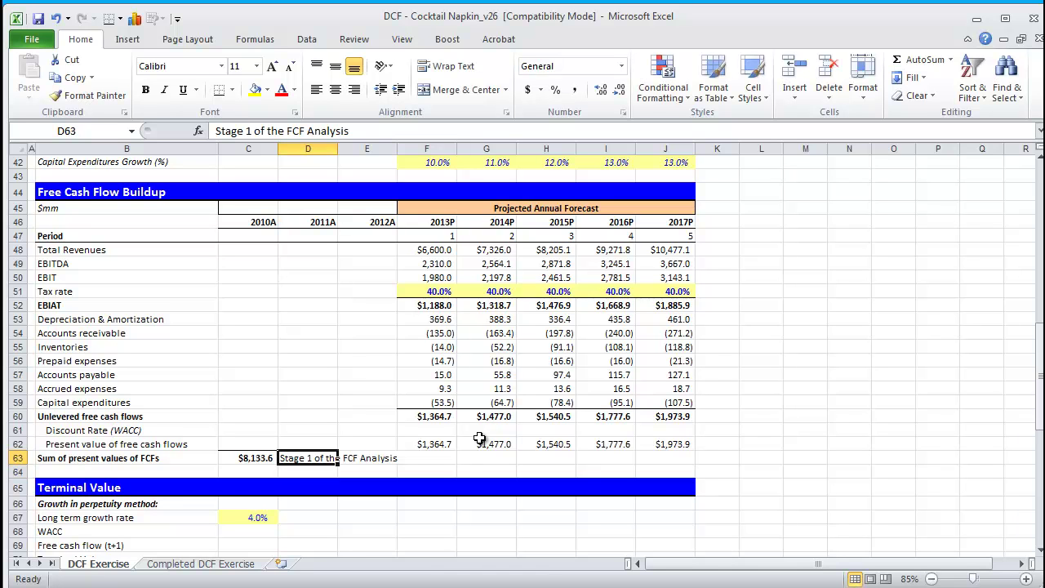
# Step: Review the whole Free Cash Flow Buildup section by highlighting B44:J63
pyautogui.press('Down')
pyautogui.press('Down')
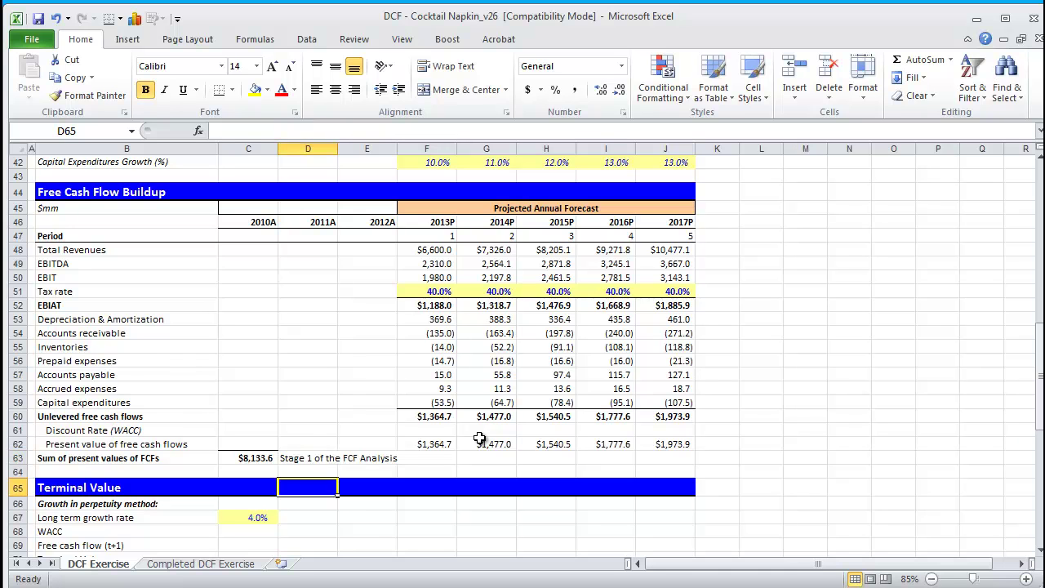
pyautogui.press('Up')
pyautogui.press('Up')
pyautogui.press('Left')
pyautogui.press('Up')
pyautogui.press('Up')
pyautogui.press('Up')
pyautogui.press('Up')
pyautogui.press('Up')
pyautogui.press('Up')
pyautogui.press('Up')
pyautogui.press('Up')
pyautogui.press('Up')
pyautogui.press('Up')
pyautogui.press('Up')
pyautogui.press('Up')
pyautogui.press('Up')
pyautogui.press('Up')
pyautogui.press('Up')
pyautogui.press('Up')
pyautogui.press('Left')
pyautogui.press('Left')
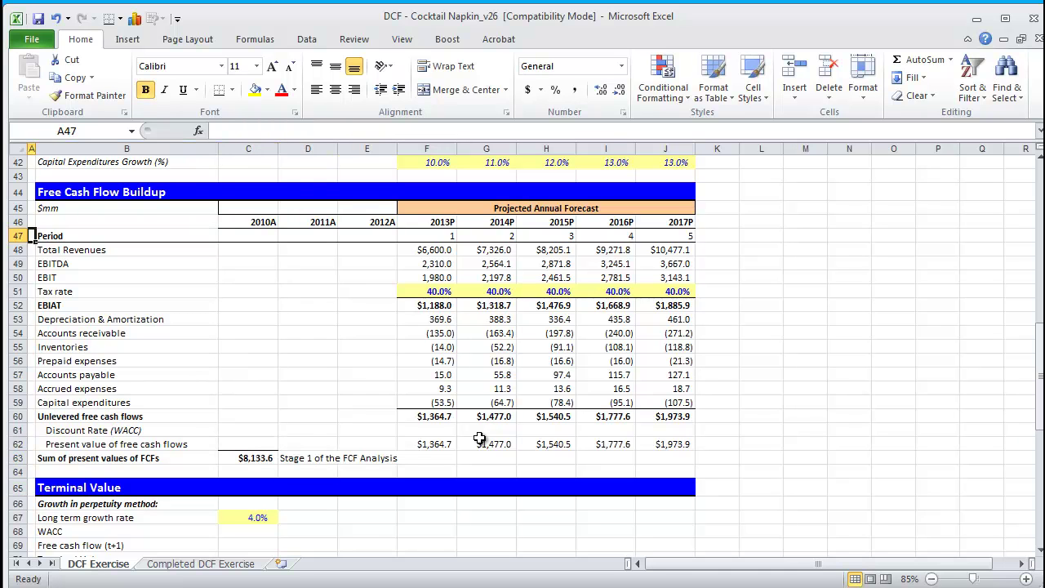
pyautogui.press('Up')
pyautogui.press('Up')
pyautogui.press('Up')
pyautogui.press('Right')
pyautogui.hotkey('shift', 'Down')
pyautogui.hotkey('shift', 'Down')
pyautogui.hotkey('shift', 'Down')
pyautogui.hotkey('shift', 'Down')
pyautogui.hotkey('shift', 'Down')
pyautogui.hotkey('shift', 'Down')
pyautogui.hotkey('shift', 'Down')
pyautogui.hotkey('shift', 'Down')
pyautogui.hotkey('shift', 'Down')
pyautogui.hotkey('shift', 'Down')
pyautogui.hotkey('shift', 'Down')
pyautogui.hotkey('shift', 'Down')
pyautogui.hotkey('shift', 'Down')
pyautogui.hotkey('shift', 'Down')
pyautogui.hotkey('shift', 'Down')
pyautogui.hotkey('shift', 'Down')
pyautogui.hotkey('shift', 'Down')
pyautogui.hotkey('shift', 'Down')
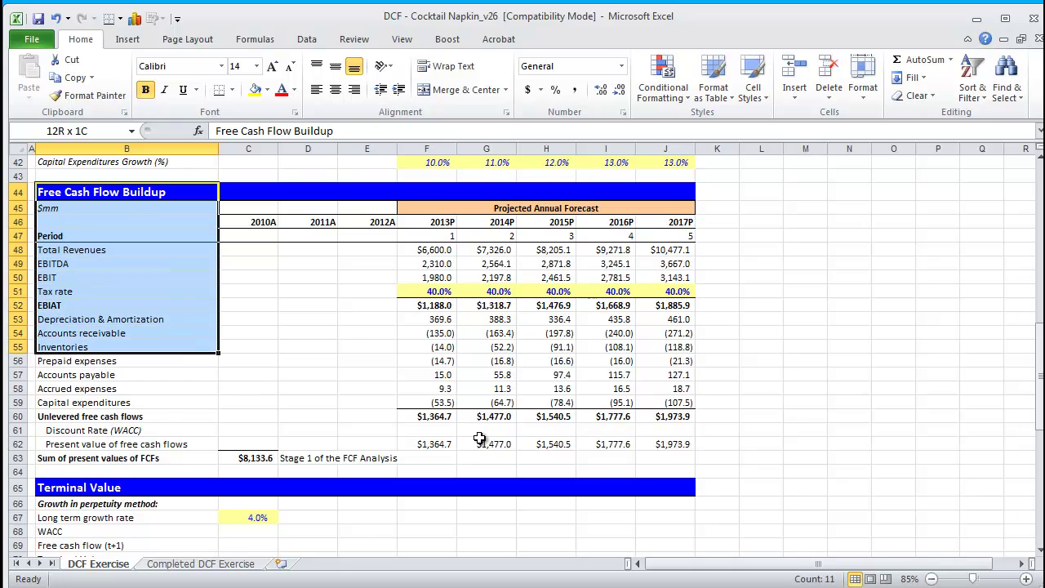
pyautogui.hotkey('shift', 'Down')
pyautogui.hotkey('shift', 'Right')
pyautogui.hotkey('shift', 'Right')
pyautogui.hotkey('shift', 'Right')
pyautogui.hotkey('shift', 'Right')
pyautogui.hotkey('shift', 'Right')
pyautogui.hotkey('shift', 'Right')
pyautogui.hotkey('shift', 'Right')
pyautogui.hotkey('shift', 'Right')
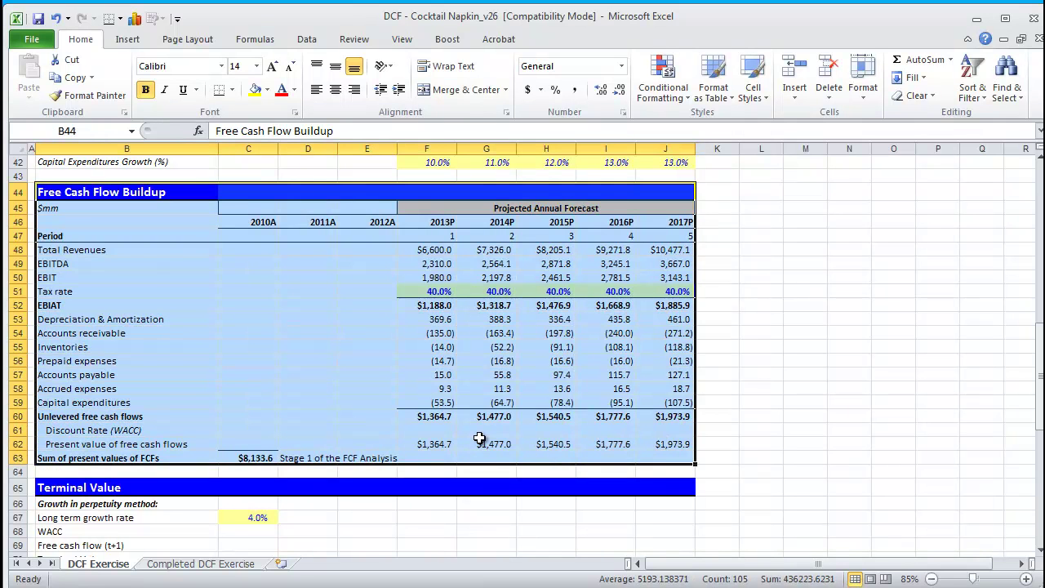
# Step: Examine the Terminal Value section and its growth in perpetuity rows below the Free Cash Flow Buildup
pyautogui.press('Down')
pyautogui.press('Down')
pyautogui.press('Down')
pyautogui.press('Down')
pyautogui.press('Down')
pyautogui.press('Down')
pyautogui.press('Down')
pyautogui.press('Down')
pyautogui.press('Down')
pyautogui.press('Down')
pyautogui.press('Down')
pyautogui.press('Down')
pyautogui.press('Down')
pyautogui.press('Down')
pyautogui.press('Down')
pyautogui.press('Down')
pyautogui.press('Down')
pyautogui.press('Down')
pyautogui.press('Down')
pyautogui.press('Down')
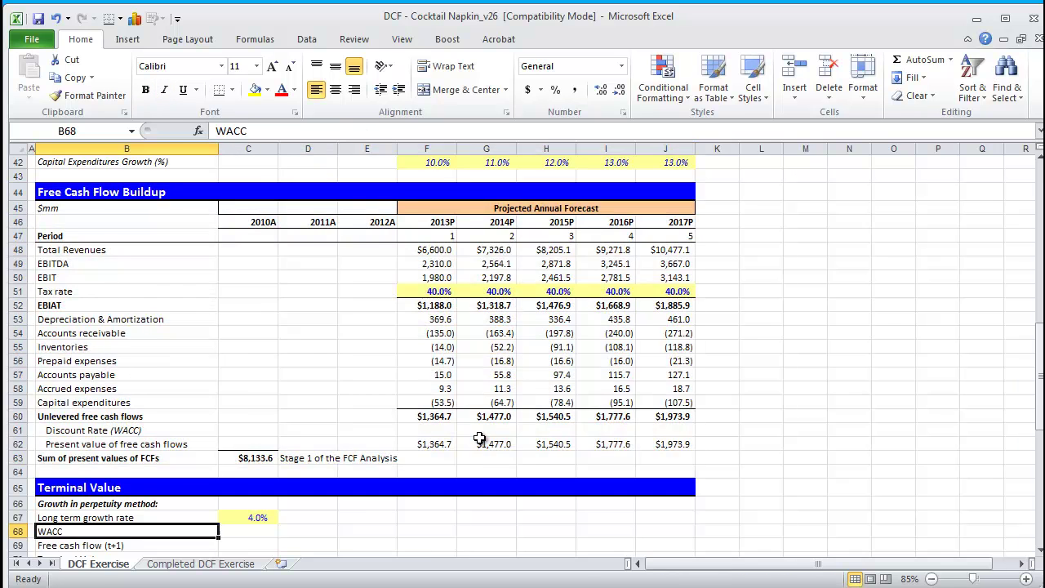
pyautogui.press('Up')
pyautogui.press('Up')
pyautogui.press('Up')
pyautogui.press('Up')
pyautogui.press('Up')
pyautogui.press('Up')
pyautogui.press('Up')
pyautogui.press('Up')
pyautogui.press('Up')
pyautogui.press('Up')
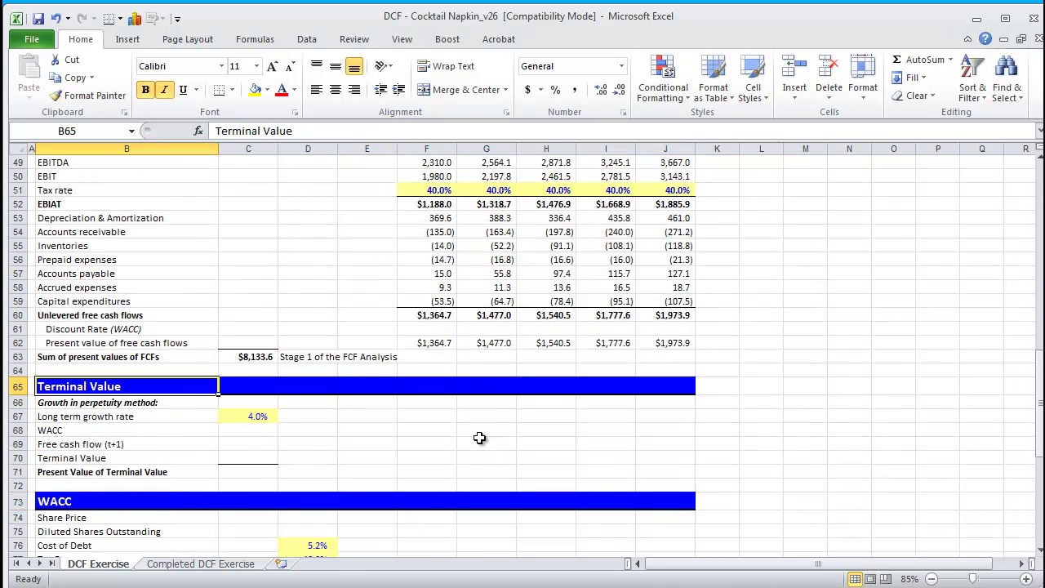
# Step: Review the Terminal Value section by highlighting its header and growth in perpetuity rows, B65:I71
pyautogui.hotkey('shift', 'Down')
pyautogui.hotkey('shift', 'Down')
pyautogui.hotkey('shift', 'Down')
pyautogui.hotkey('shift', 'Down')
pyautogui.hotkey('shift', 'Down')
pyautogui.hotkey('shift', 'Down')
pyautogui.hotkey('shift', 'Right')
pyautogui.hotkey('shift', 'Right')
pyautogui.hotkey('shift', 'Right')
pyautogui.hotkey('shift', 'Right')
pyautogui.hotkey('shift', 'Right')
pyautogui.hotkey('shift', 'Right')
pyautogui.hotkey('shift', 'Right')
pyautogui.hotkey('shift', 'Right')
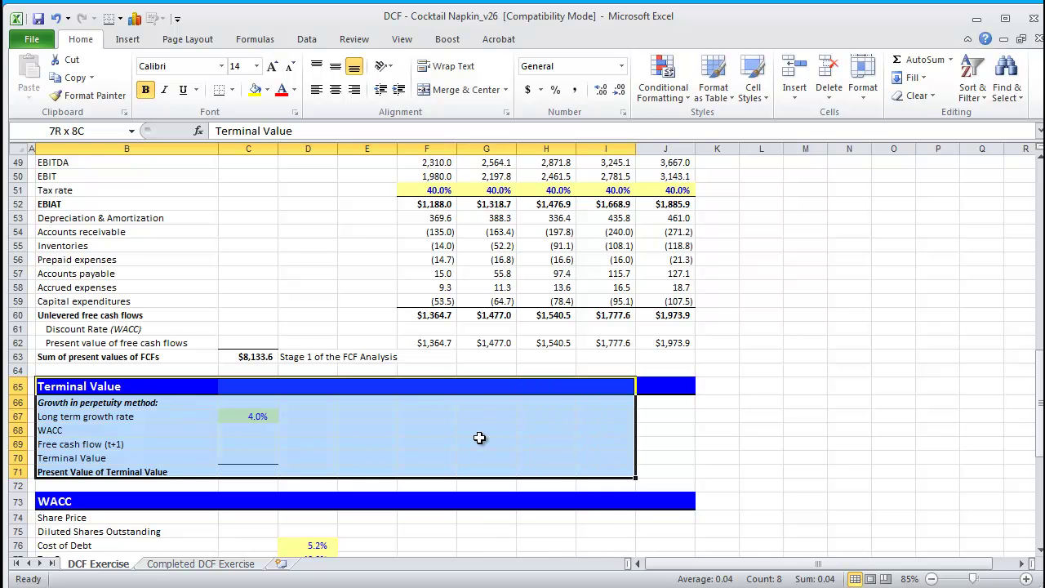
pyautogui.press('Right')
pyautogui.press('Up')
pyautogui.press('Left')
pyautogui.press('Down')
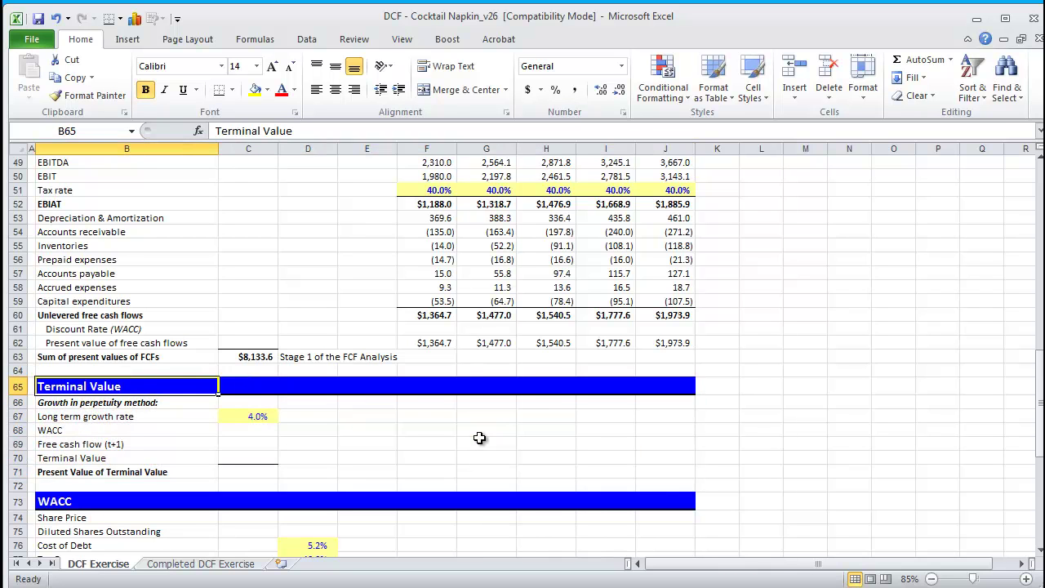
# Step: Check the last forecast period for 2017P in J47 and the empty column beyond it
pyautogui.scroll(2, 474, 359)
pyautogui.click(671, 233)
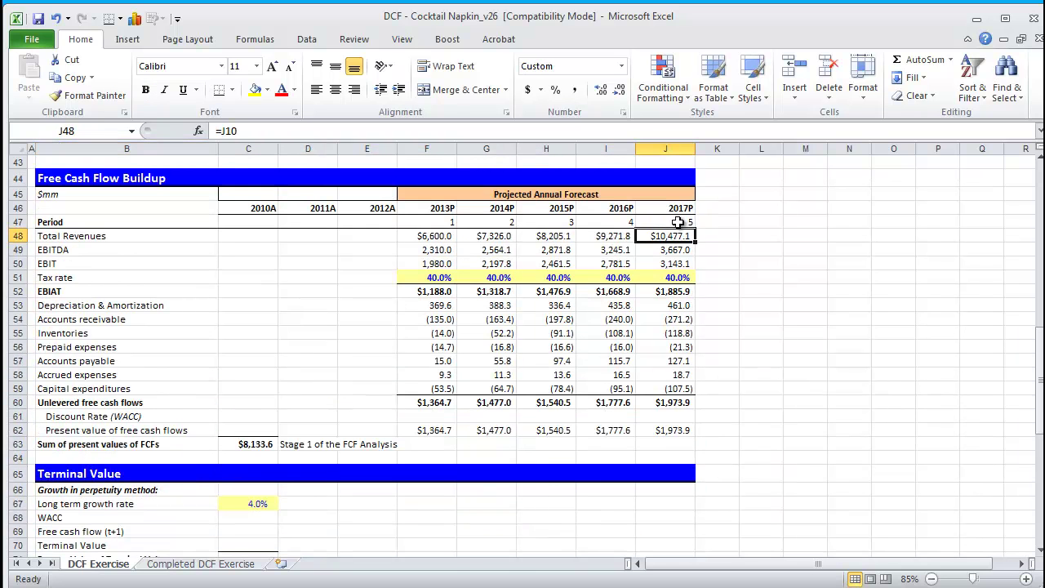
pyautogui.click(677, 222)
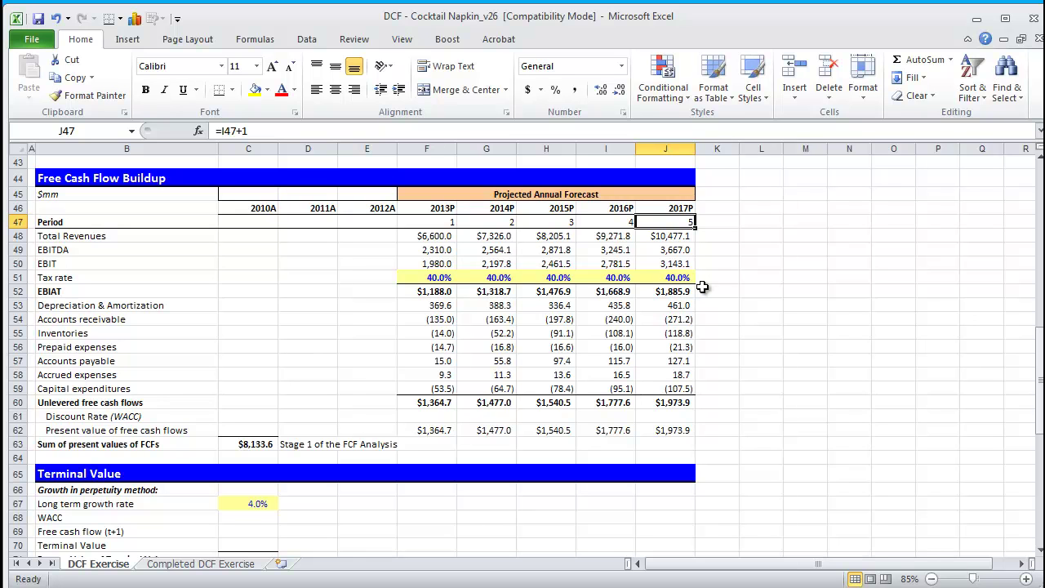
pyautogui.press('Right')
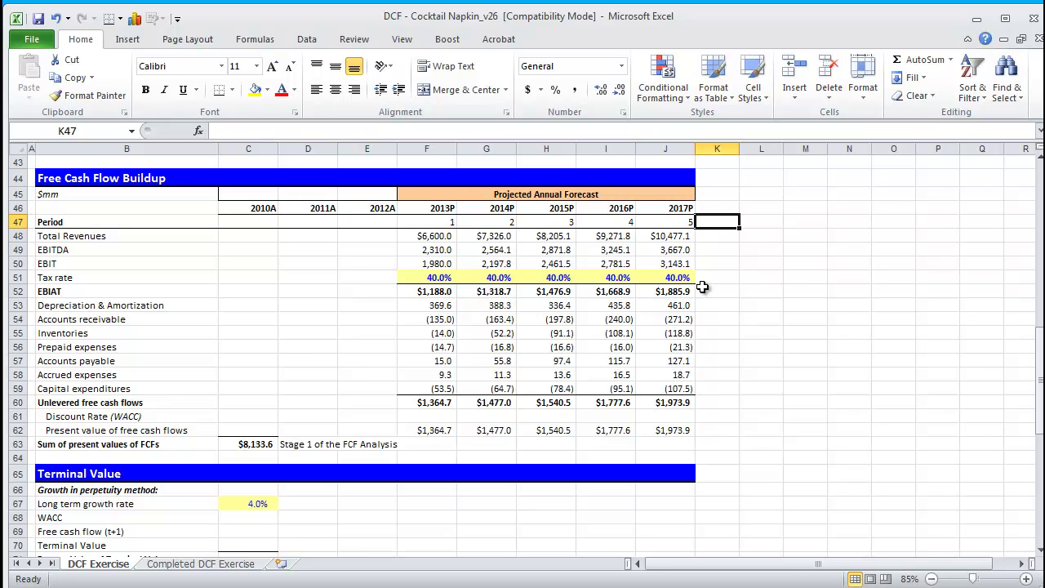
# Step: Examine the present value of free cash flows row, then return to the Terminal Value header in B65
pyautogui.press('Down')
pyautogui.press('Down')
pyautogui.press('Down')
pyautogui.press('Down')
pyautogui.press('Down')
pyautogui.press('Down')
pyautogui.press('Down')
pyautogui.press('Down')
pyautogui.press('Down')
pyautogui.press('Down')
pyautogui.press('Down')
pyautogui.press('Down')
pyautogui.press('Down')
pyautogui.press('Down')
pyautogui.press('Down')
pyautogui.press('Down')
pyautogui.press('Down')
pyautogui.press('Down')
pyautogui.press('Down')
pyautogui.press('Down')
pyautogui.press('Left')
pyautogui.press('Left')
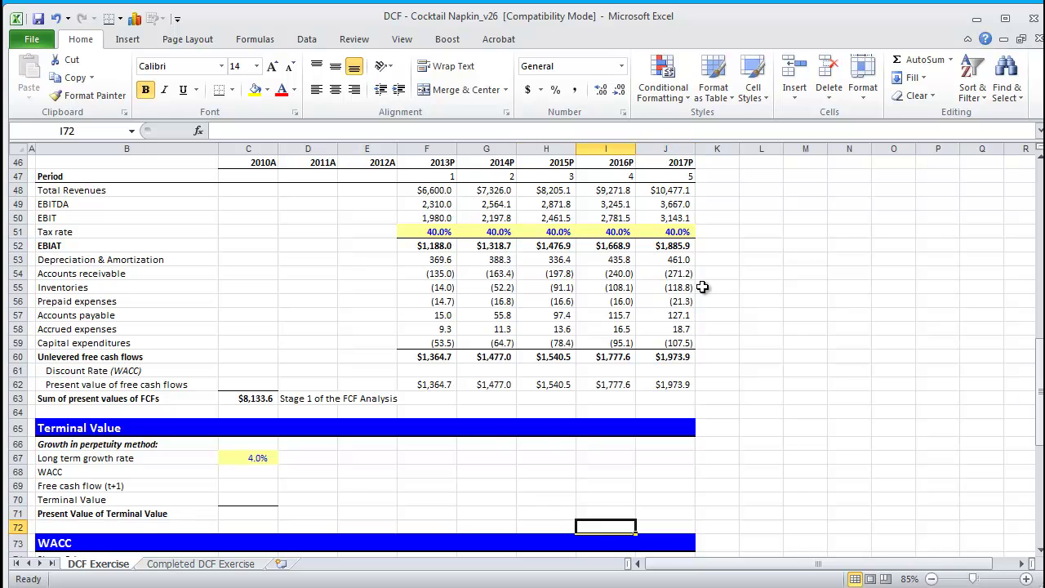
pyautogui.press('Left')
pyautogui.press('Up')
pyautogui.press('Left')
pyautogui.press('Up')
pyautogui.press('Up')
pyautogui.press('Up')
pyautogui.press('Up')
pyautogui.press('Up')
pyautogui.press('Up')
pyautogui.press('Up')
pyautogui.press('Up')
pyautogui.press('Up')
pyautogui.press('Up')
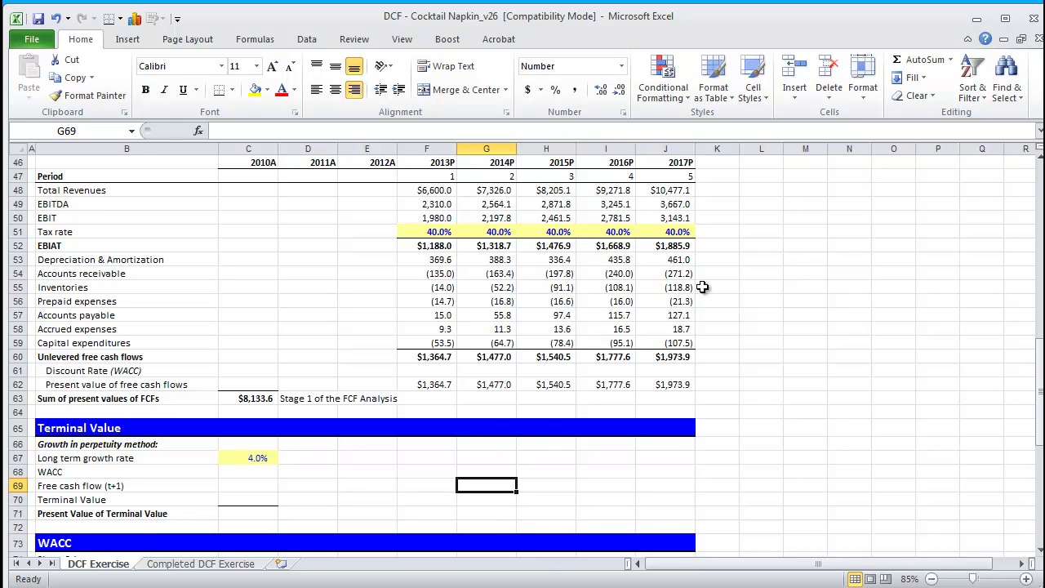
pyautogui.press('Down')
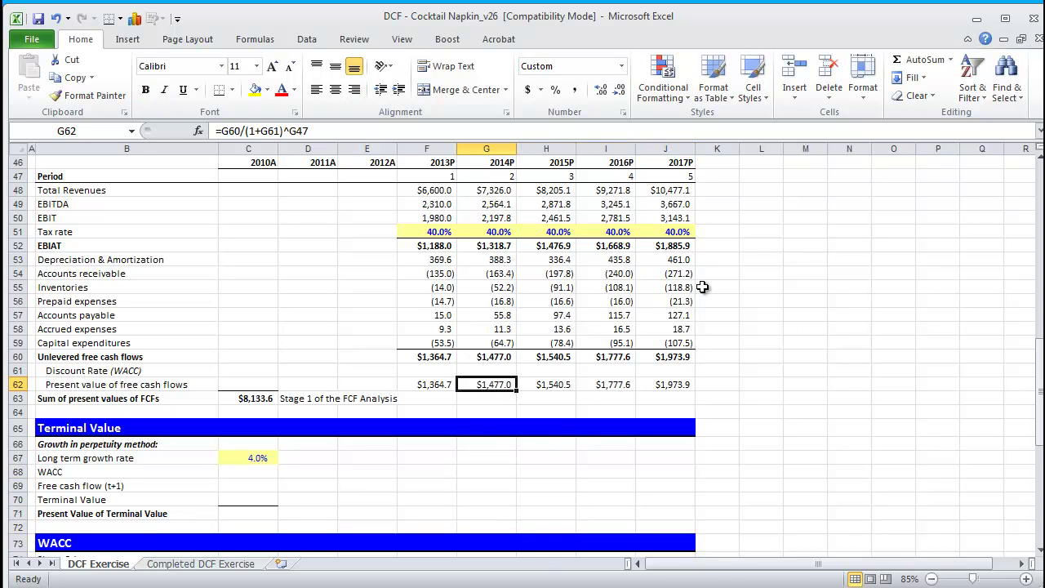
pyautogui.press('Left')
pyautogui.hotkey('shift', 'Right')
pyautogui.hotkey('shift', 'Right')
pyautogui.press('Down')
pyautogui.press('Down')
pyautogui.press('Down')
pyautogui.press('Left')
pyautogui.press('Left')
pyautogui.press('Left')
pyautogui.press('Left')
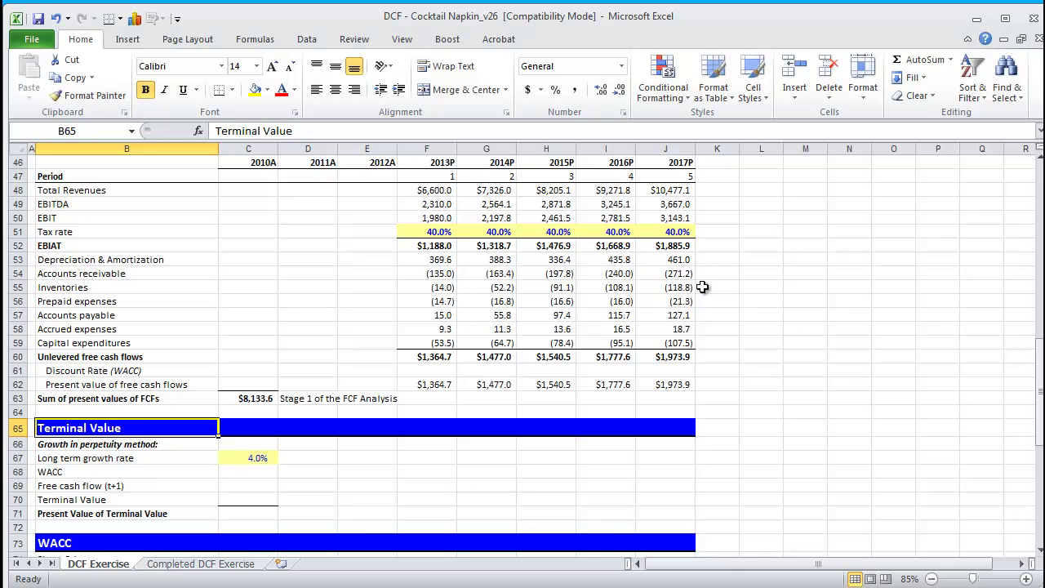
# Step: Review the growth in perpetuity method rows by highlighting B66:C71
pyautogui.press('Down')
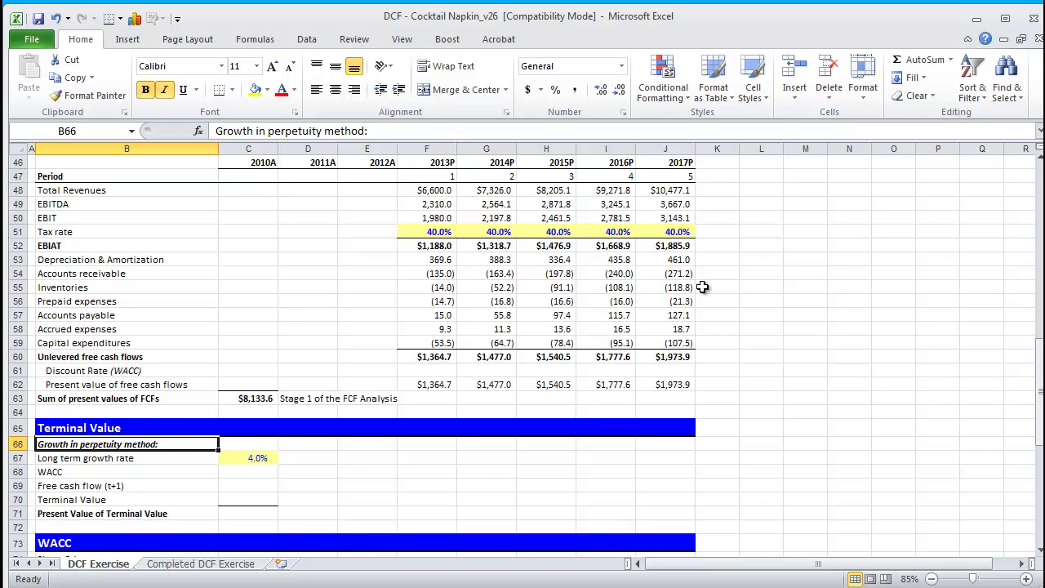
pyautogui.hotkey('shift', 'Down')
pyautogui.hotkey('shift', 'Down')
pyautogui.hotkey('shift', 'Down')
pyautogui.hotkey('shift', 'Down')
pyautogui.hotkey('shift', 'Down')
pyautogui.hotkey('shift', 'Right')
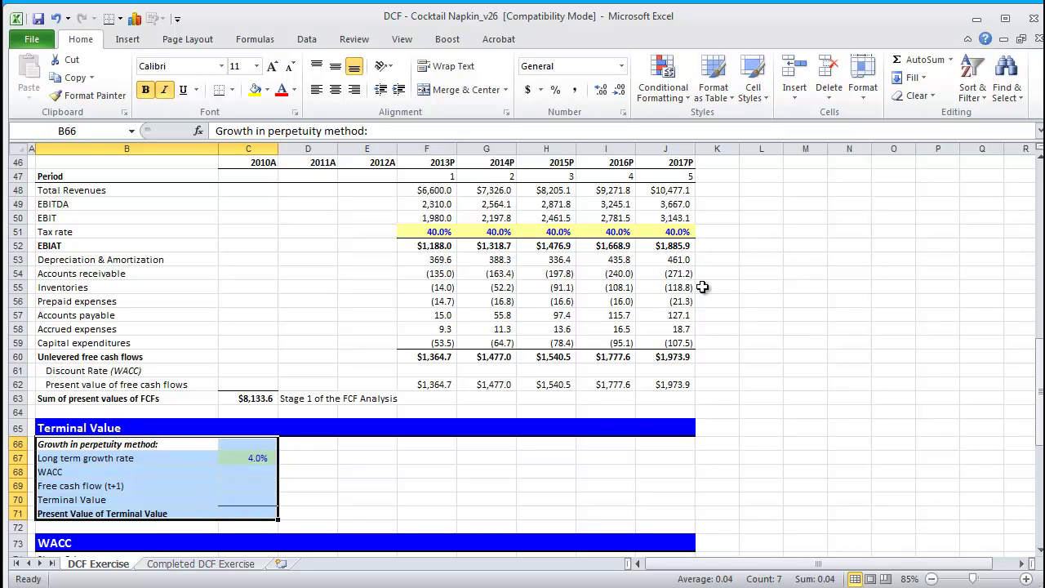
pyautogui.press('Right')
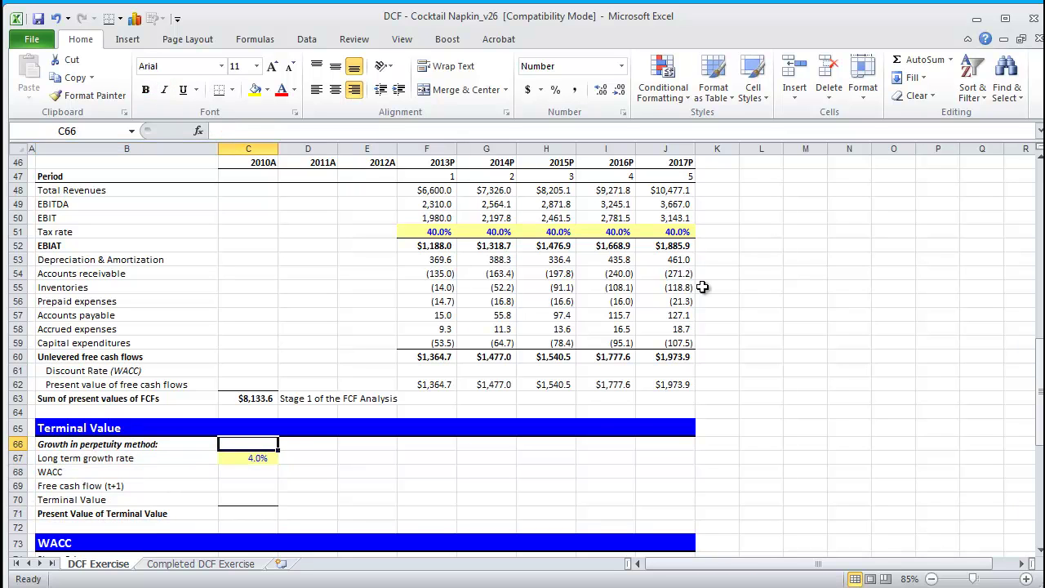
pyautogui.press('Left')
pyautogui.press('Up')
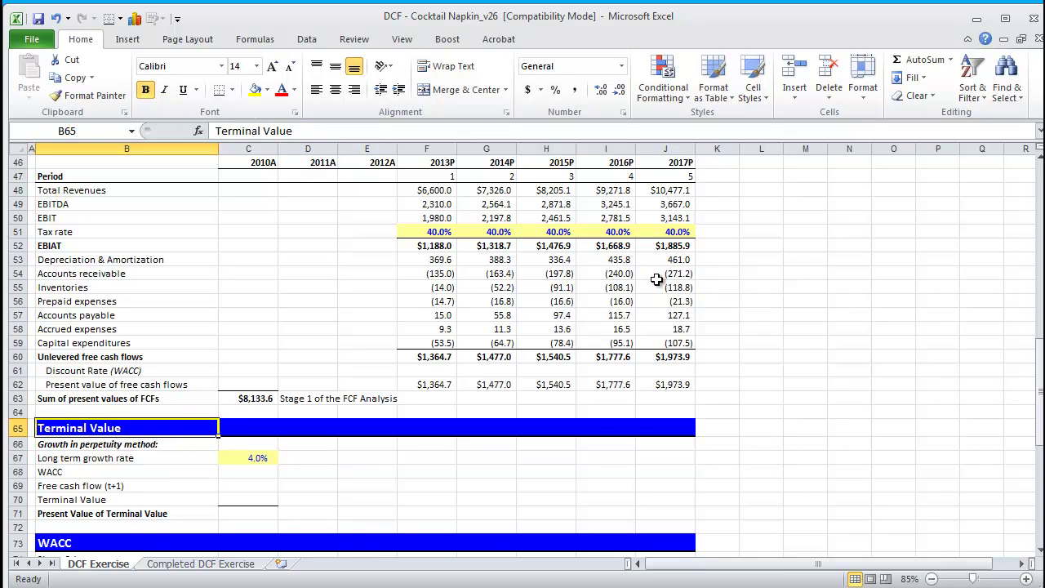
# Step: Review the 2017P column by highlighting J47:J61 and the cash flow rows J60:J62
pyautogui.moveTo(677, 177); pyautogui.dragTo(667, 366)
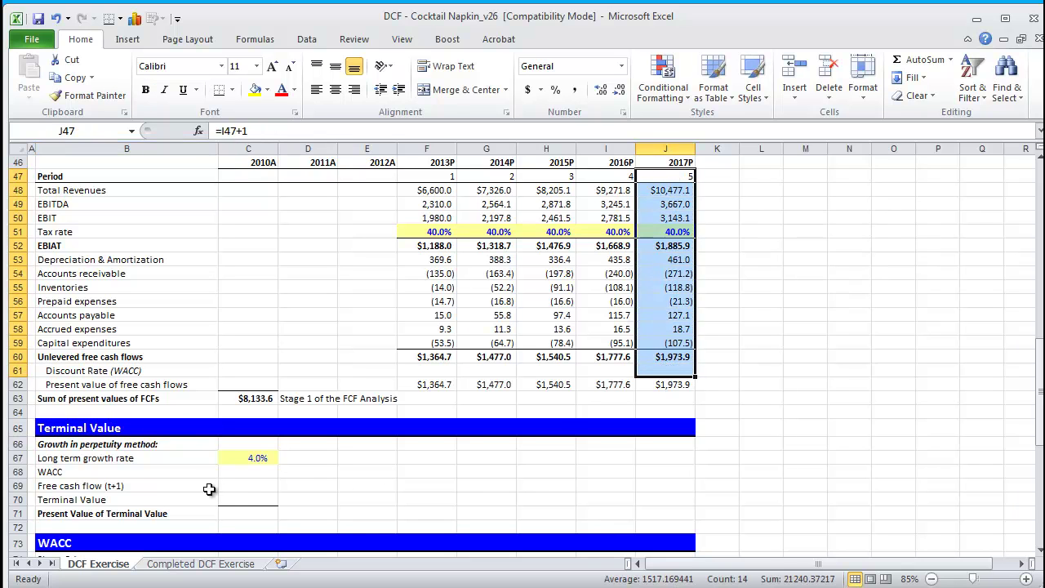
pyautogui.click(663, 397)
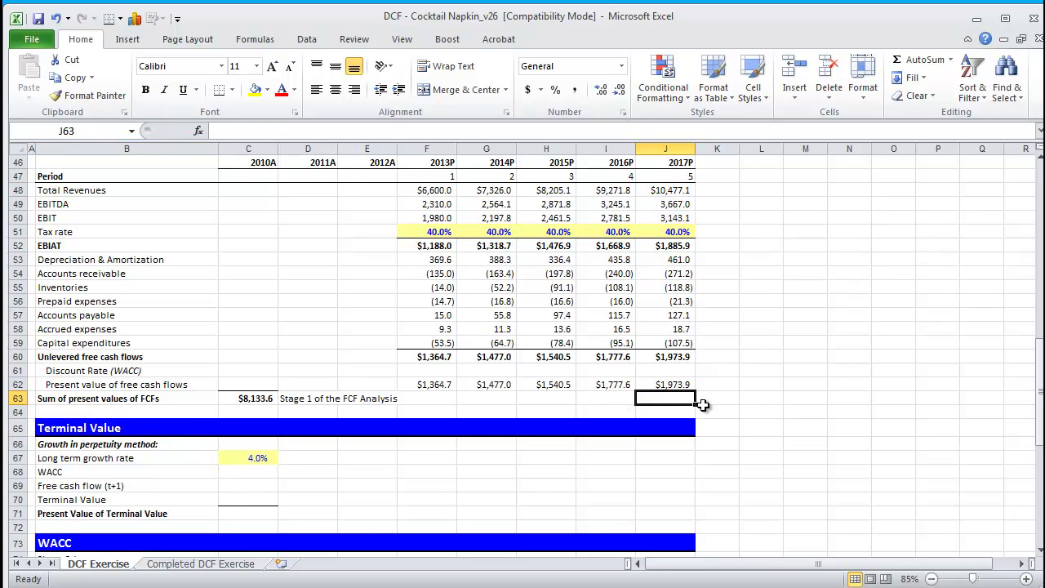
pyautogui.moveTo(666, 357); pyautogui.dragTo(667, 383)
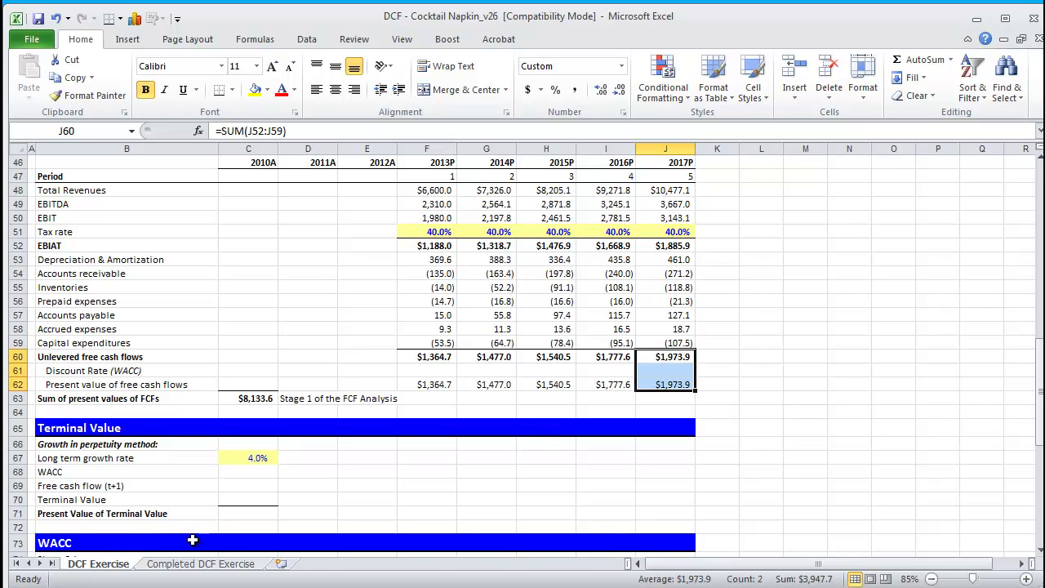
# Step: Inspect the Free cash flow (t+1) and WACC cells, the Present Value of Terminal Value row and the FCF sum in C63
pyautogui.click(249, 490)
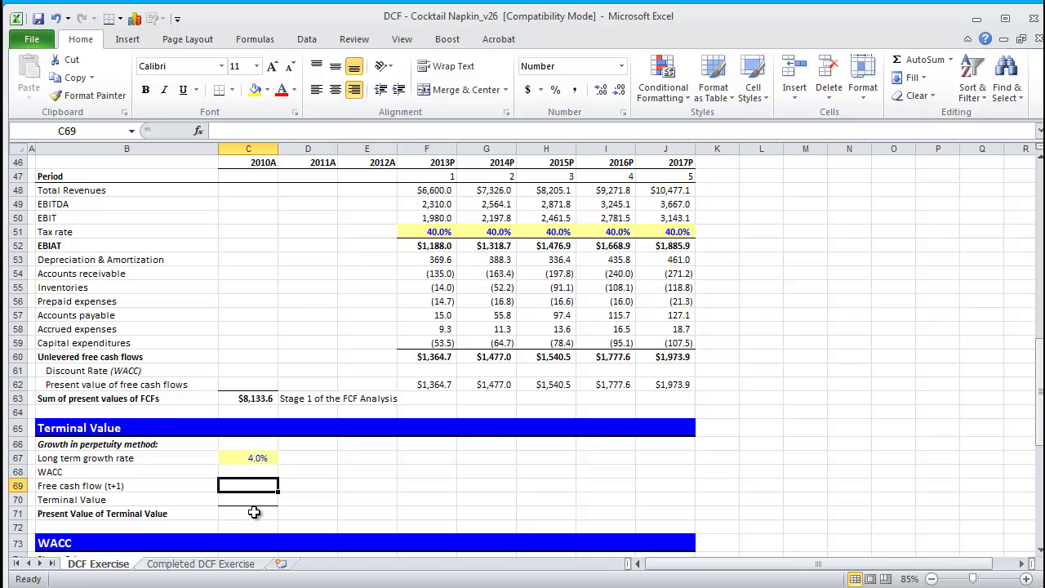
pyautogui.click(293, 512)
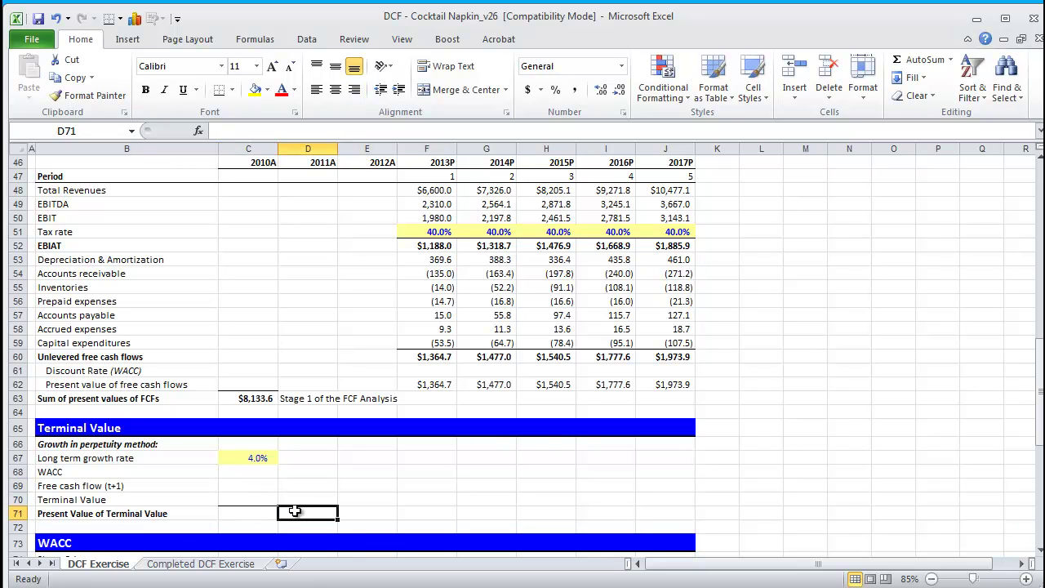
pyautogui.click(256, 401)
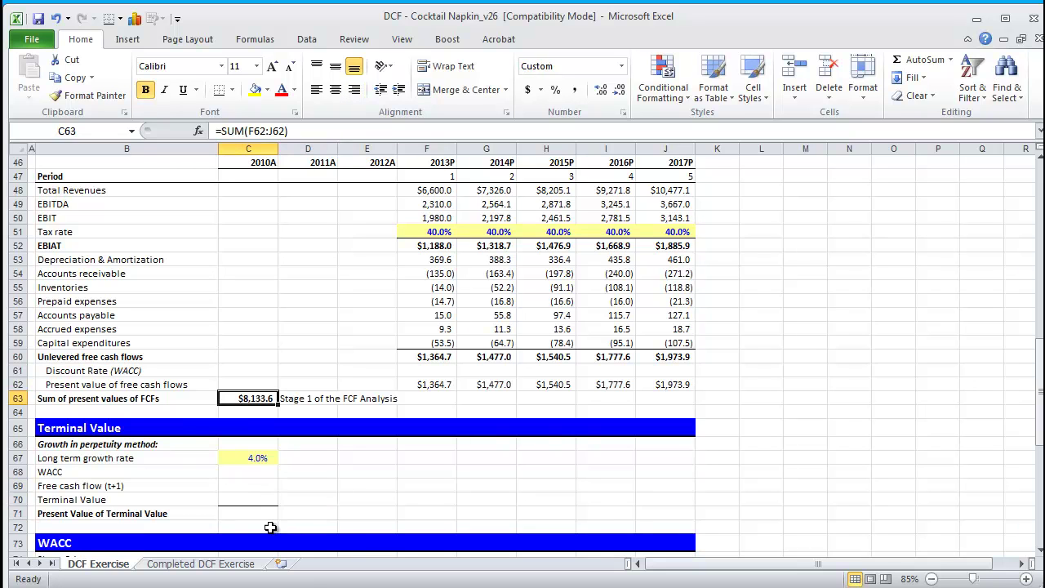
pyautogui.click(282, 514)
pyautogui.click(255, 472)
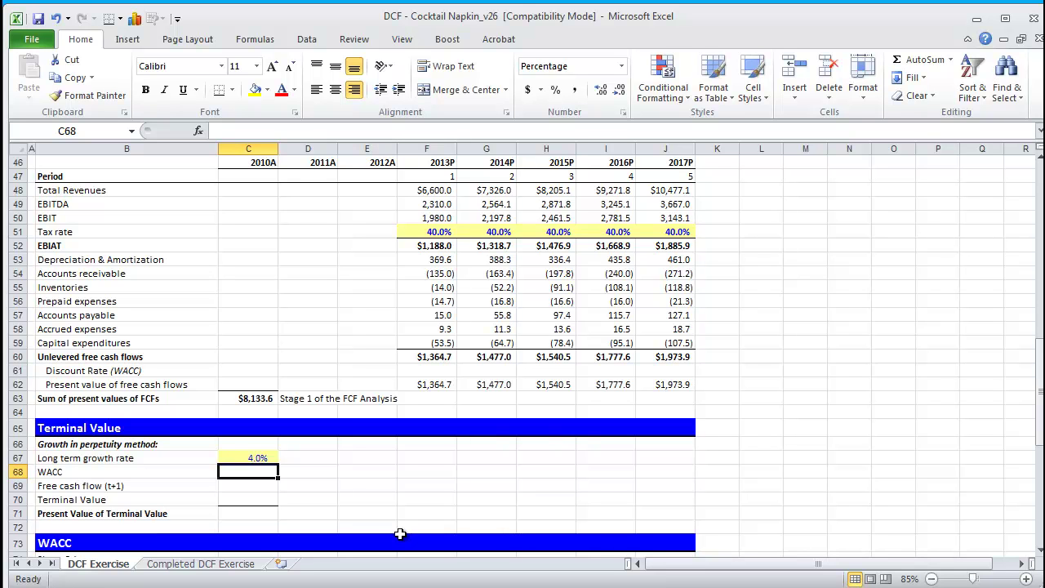
# Step: Calculate Free cash flow (t+1) in C69 by growing the 2017P unlevered free cash flow with =J60*(1+C67)
pyautogui.press('Down')
pyautogui.write(']')
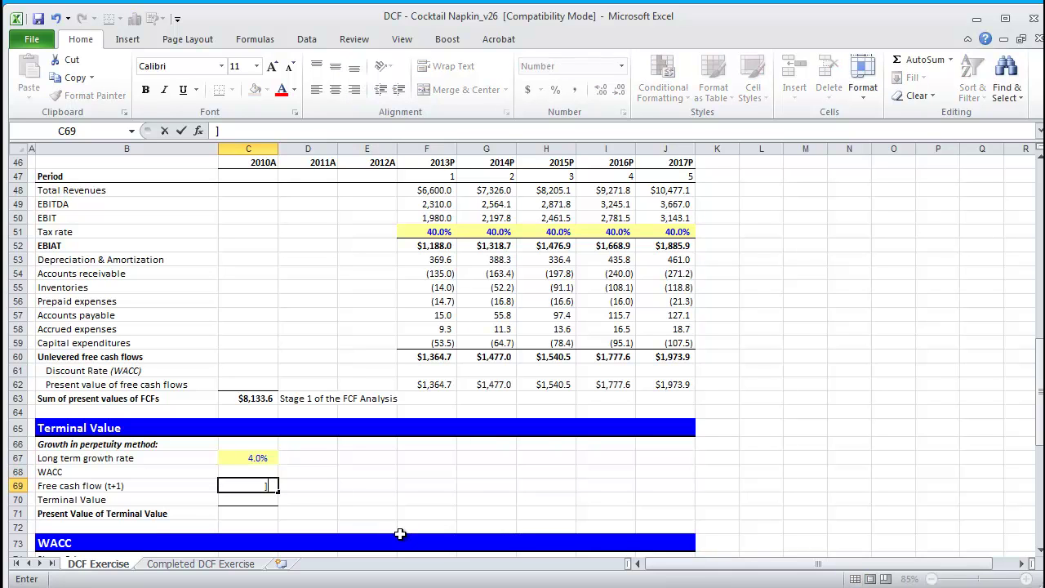
pyautogui.press('BackSpace')
pyautogui.write('=')
pyautogui.press('Up')
pyautogui.press('Up')
pyautogui.press('Up')
pyautogui.press('Up')
pyautogui.press('Up')
pyautogui.press('Up')
pyautogui.press('Up')
pyautogui.press('Up')
pyautogui.press('Up')
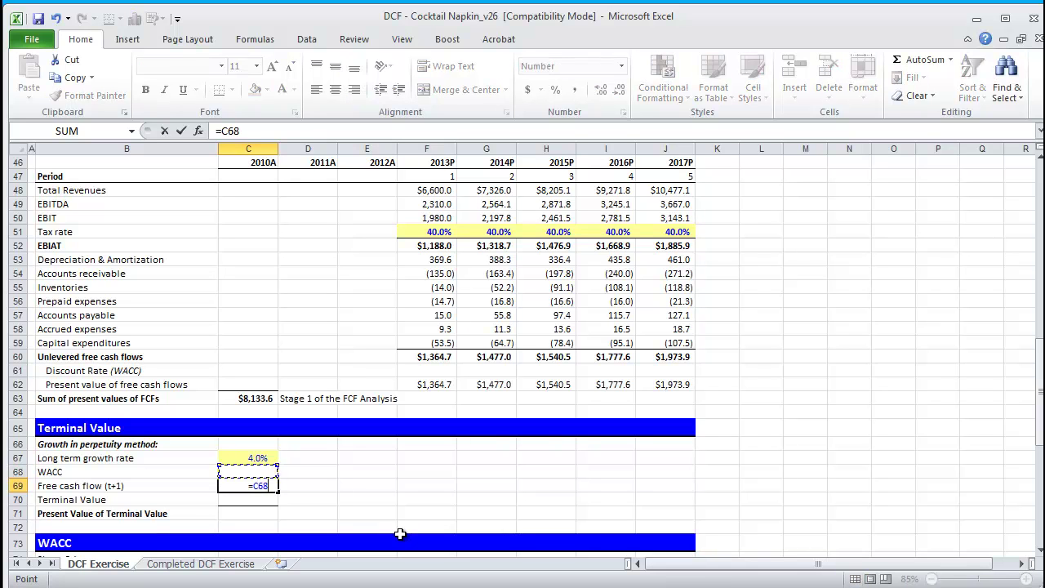
pyautogui.press('Right')
pyautogui.press('Right')
pyautogui.press('Right')
pyautogui.press('Right')
pyautogui.press('Right')
pyautogui.press('Right')
pyautogui.press('Right')
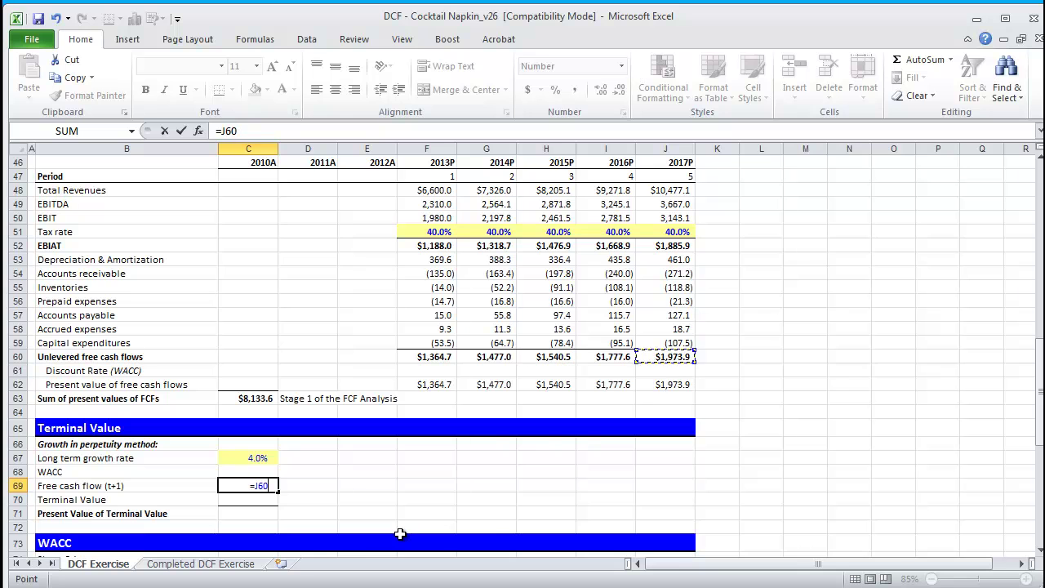
pyautogui.write('*(1+')
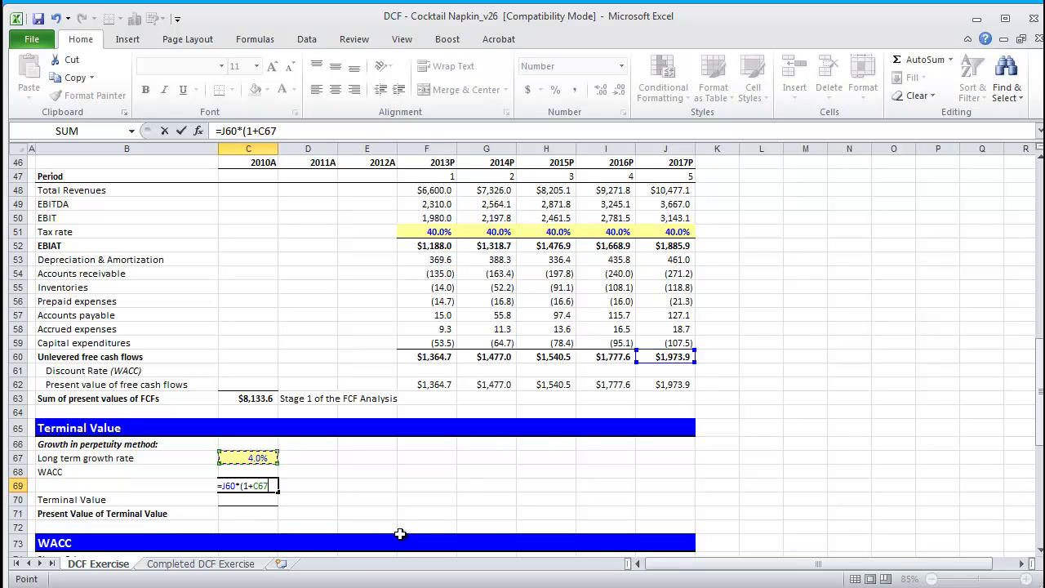
pyautogui.write(')')
pyautogui.press('Return')
# Step: Calculate the Terminal Value in C70 with the growth in perpetuity formula =C69/(C68-C67)
pyautogui.write('=')
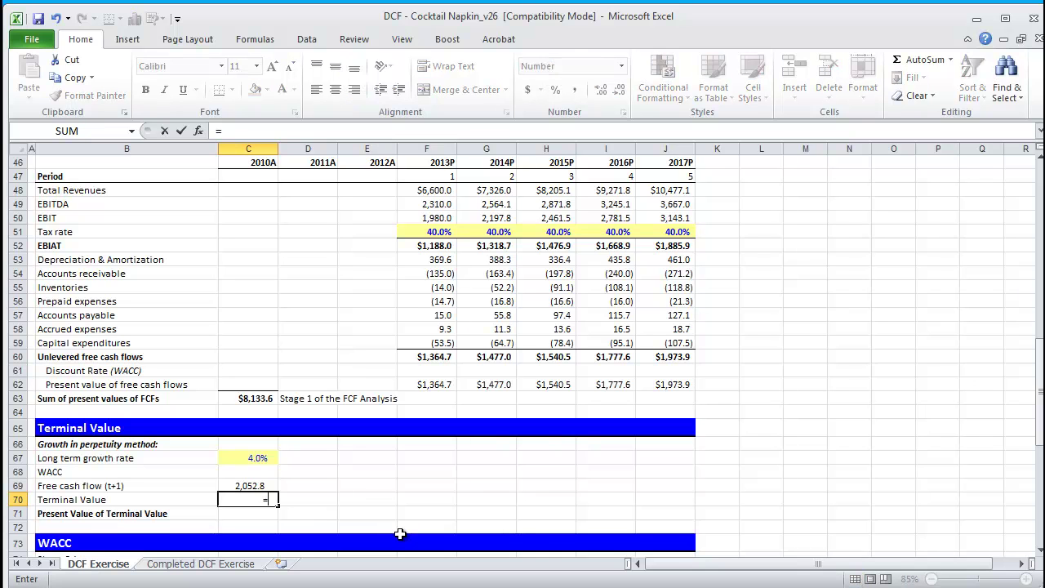
pyautogui.press('Up')
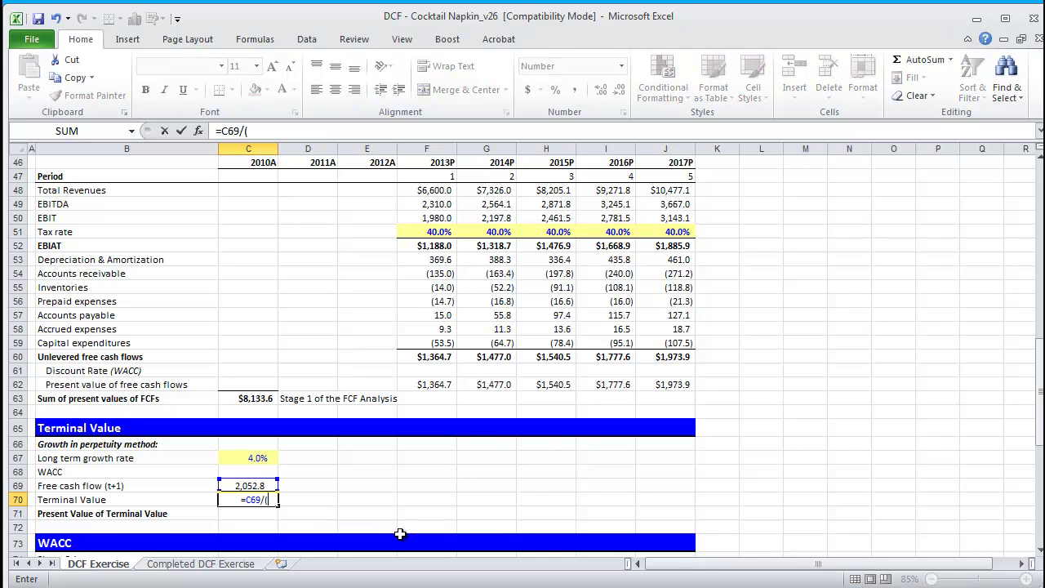
pyautogui.write('/(')
pyautogui.press('Up')
pyautogui.press('Up')
pyautogui.write('-')
pyautogui.press('Up')
pyautogui.press('Up')
pyautogui.press('Up')
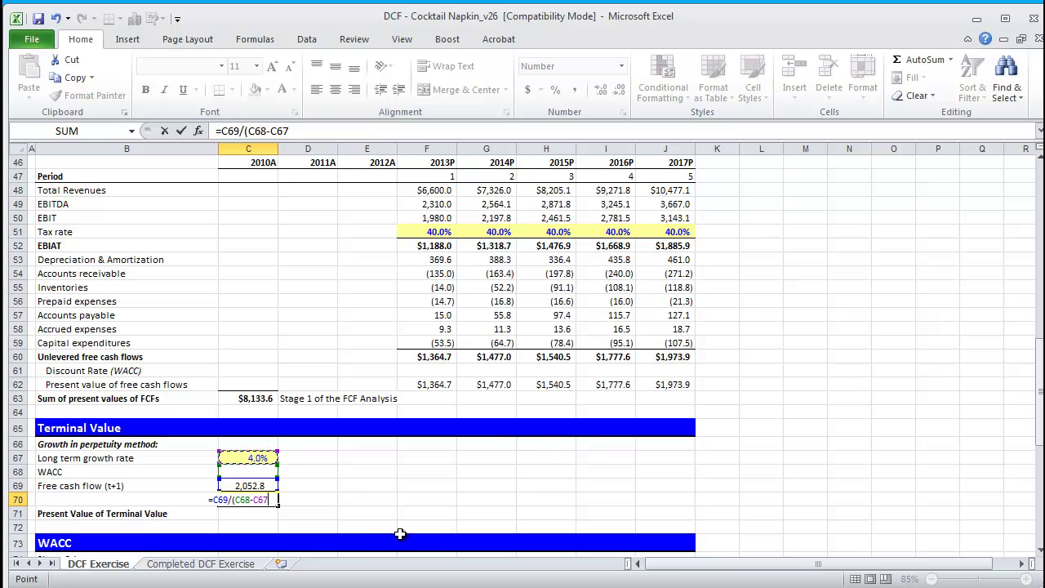
pyautogui.write(')')
pyautogui.press('Return')
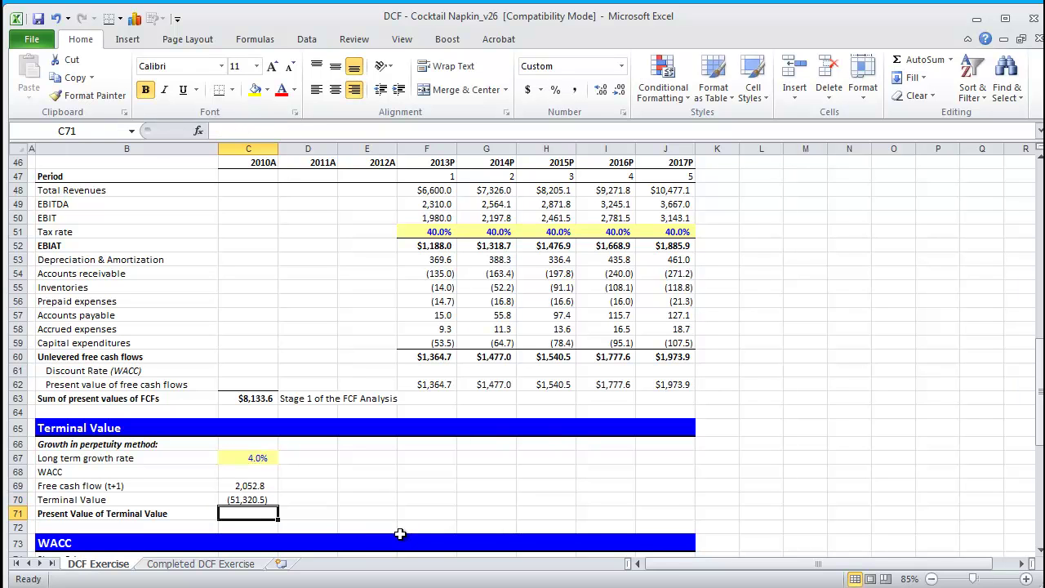
# Step: Check the Terminal Value formula in C70, the WACC cell C68 it refers to and the Present Value of Terminal Value label
pyautogui.press('Up')
pyautogui.press('F2')
pyautogui.press('Escape')
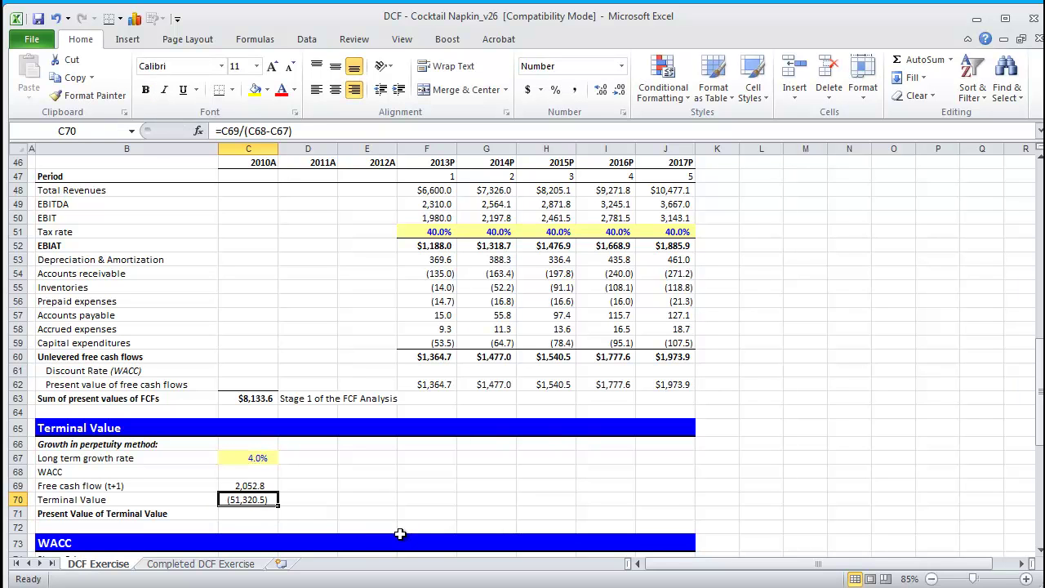
pyautogui.press('Up')
pyautogui.press('Up')
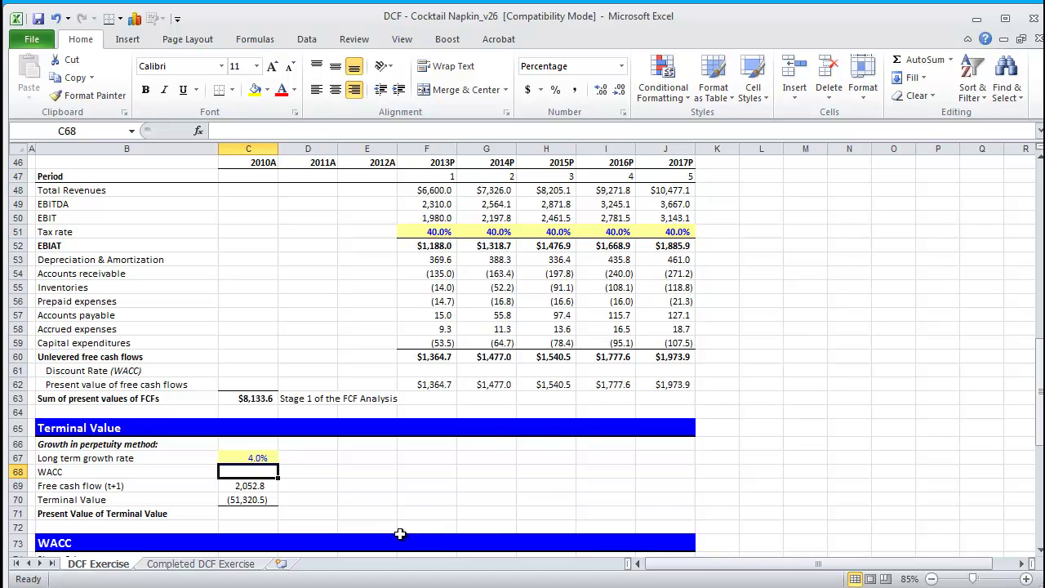
pyautogui.press('Down')
pyautogui.press('Down')
pyautogui.press('Down')
pyautogui.press('Down')
pyautogui.press('Left')
pyautogui.press('Down')
pyautogui.press('Up')
pyautogui.press('Up')
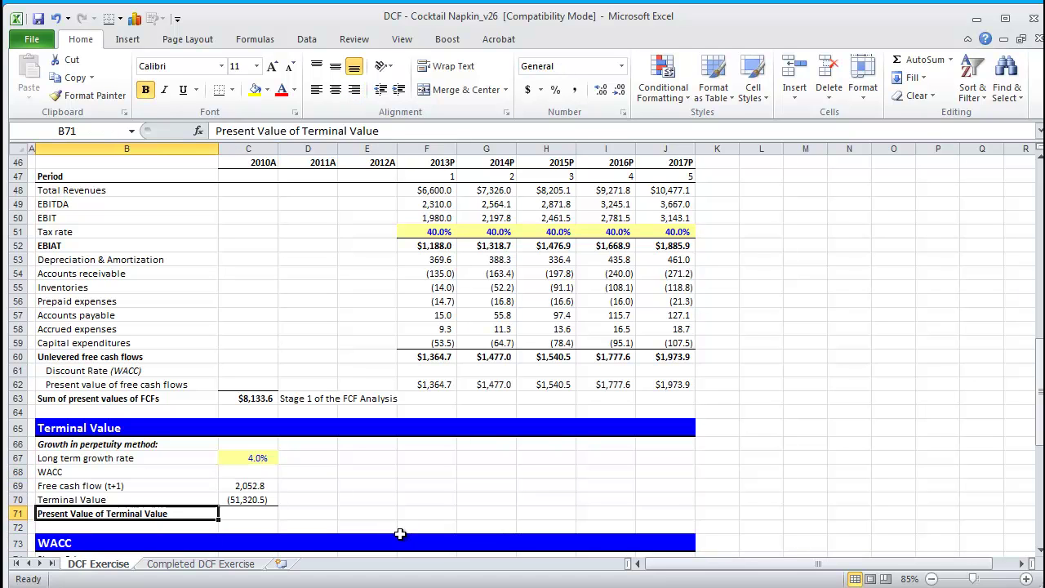
# Step: Calculate the Present Value of Terminal Value in C71 by discounting the Terminal Value with =C70/(1+J61)^J47
pyautogui.press('Right')
pyautogui.write('=')
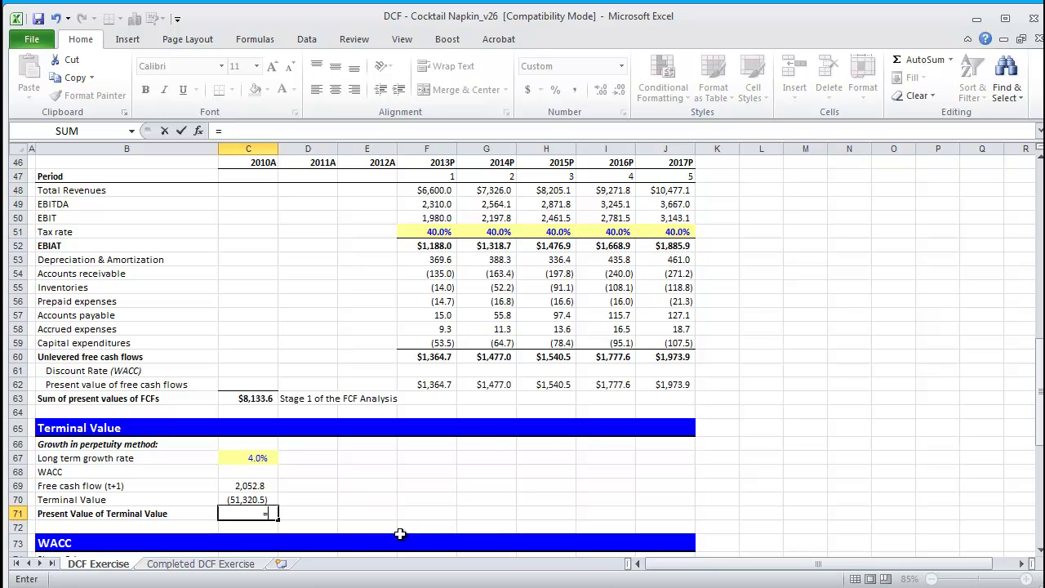
pyautogui.press('Up')
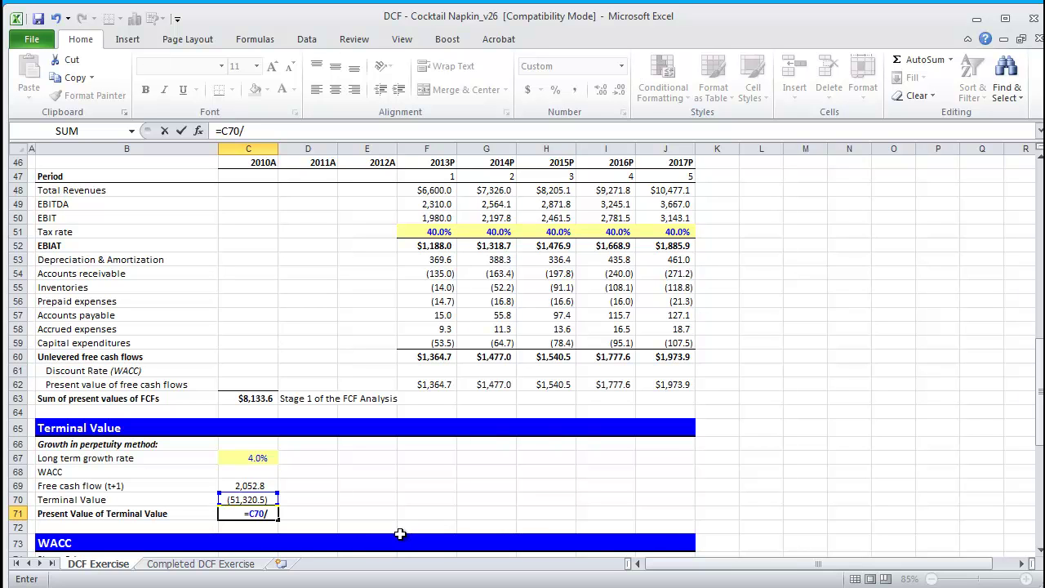
pyautogui.write('/(1+')
pyautogui.press('Up')
pyautogui.press('Up')
pyautogui.press('Up')
pyautogui.press('Up')
pyautogui.press('Up')
pyautogui.press('Up')
pyautogui.press('Up')
pyautogui.press('Up')
pyautogui.press('Up')
pyautogui.press('Up')
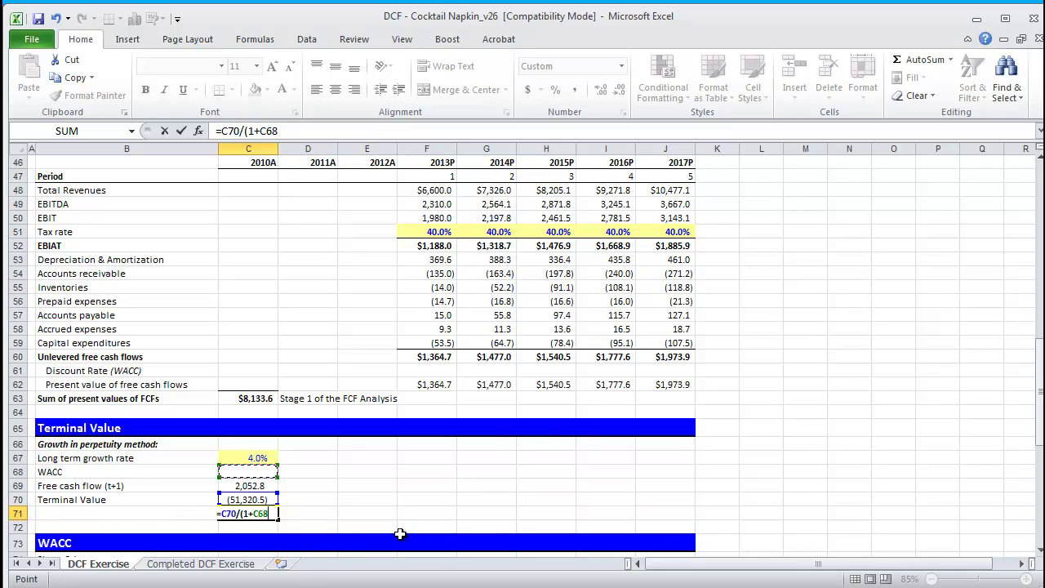
pyautogui.press('Right')
pyautogui.press('Right')
pyautogui.press('Right')
pyautogui.press('Right')
pyautogui.press('Right')
pyautogui.press('Right')
pyautogui.press('Right')
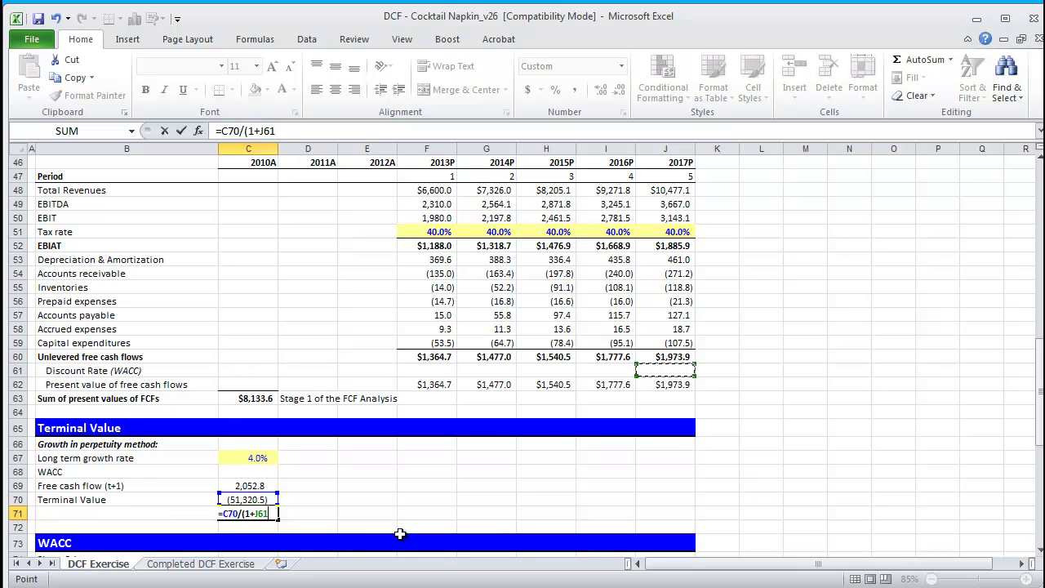
pyautogui.write(')^')
pyautogui.press('Up')
pyautogui.press('Up')
pyautogui.press('Up')
pyautogui.press('Up')
pyautogui.press('Up')
pyautogui.press('Up')
pyautogui.press('Up')
pyautogui.press('Up')
pyautogui.press('Up')
pyautogui.press('Up')
pyautogui.press('Up')
pyautogui.press('Up')
pyautogui.press('Up')
pyautogui.press('Up')
pyautogui.press('Up')
pyautogui.press('Up')
pyautogui.press('Up')
pyautogui.press('Up')
pyautogui.press('Up')
pyautogui.press('Up')
pyautogui.press('Up')
pyautogui.press('Up')
pyautogui.press('Up')
pyautogui.press('Up')
pyautogui.press('Right')
pyautogui.press('Right')
pyautogui.press('Right')
pyautogui.press('Right')
pyautogui.press('Right')
pyautogui.press('Right')
pyautogui.press('Right')
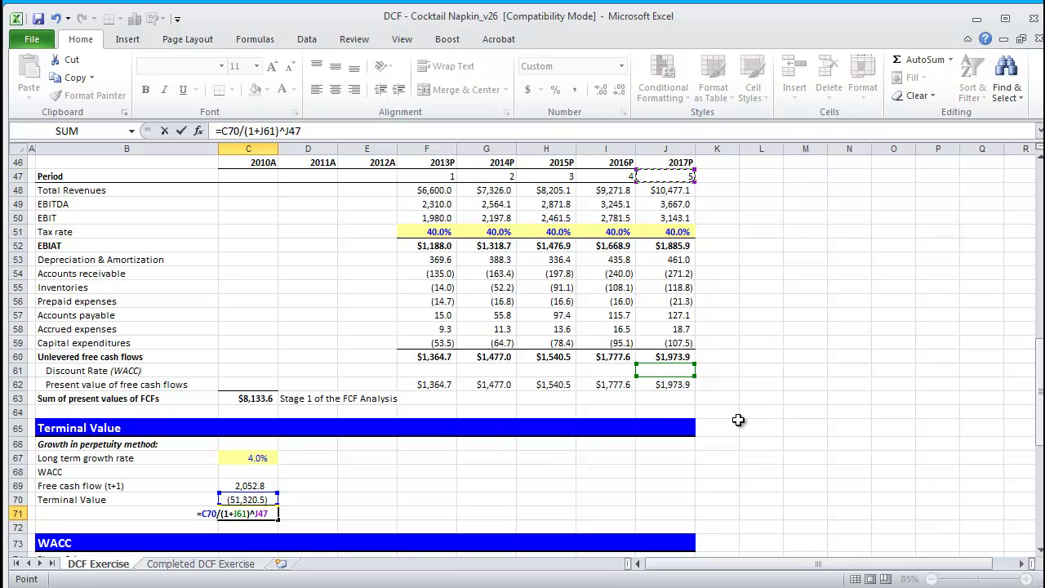
pyautogui.press('Return')
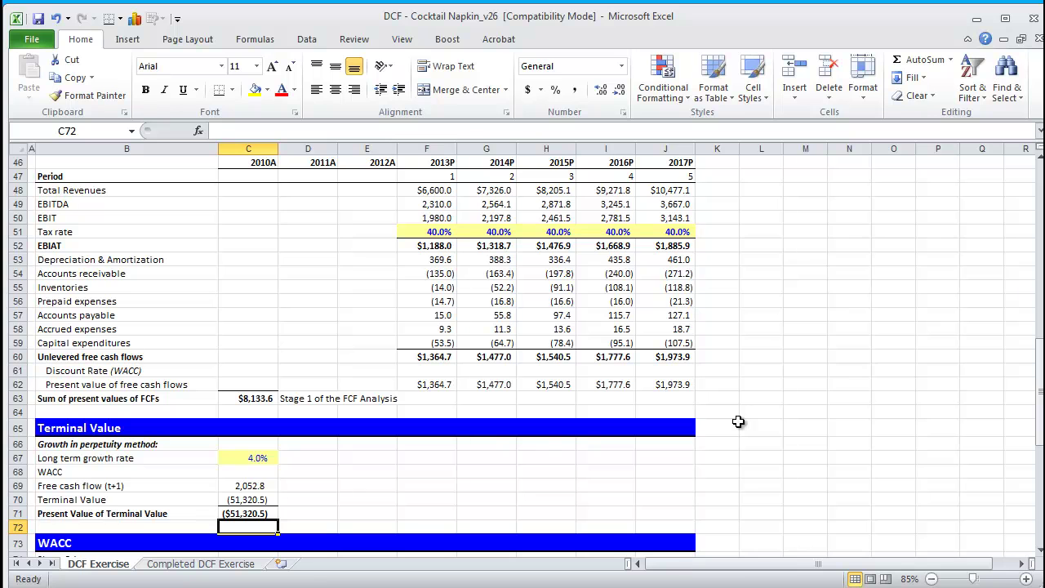
# Step: Check the Present Value of Terminal Value row and the WACC cell C68 in the Terminal Value section
pyautogui.press('Up')
pyautogui.press('Home')
pyautogui.press('Right')
pyautogui.hotkey('shift', 'Right')
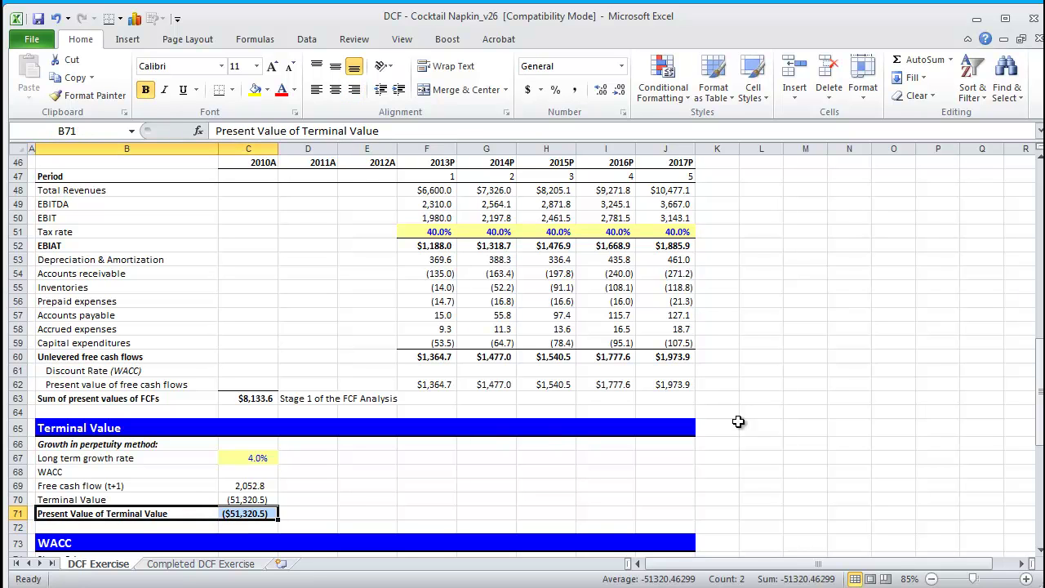
pyautogui.press('Up')
pyautogui.press('Up')
pyautogui.press('Up')
pyautogui.press('Right')
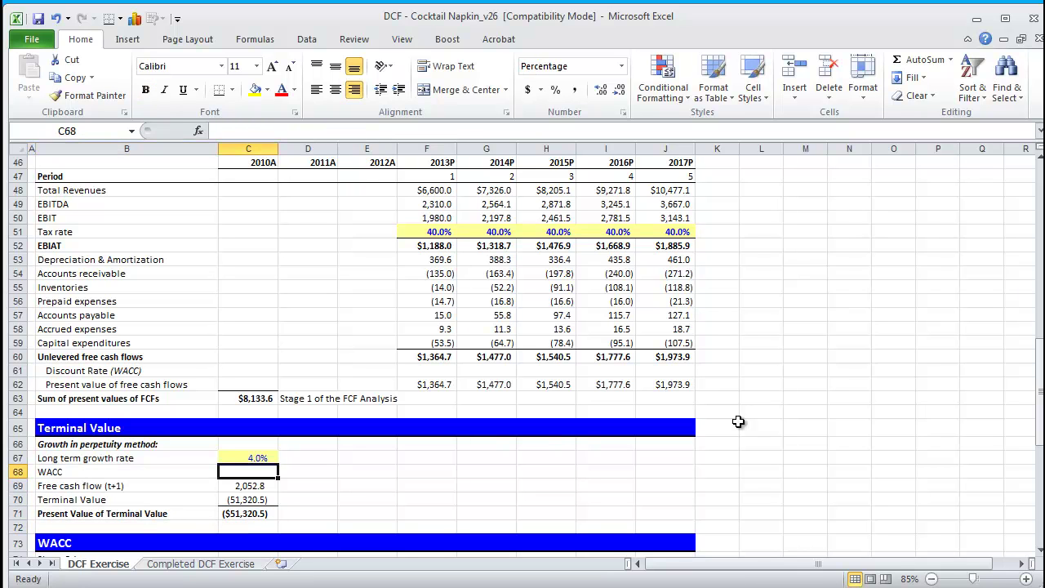
pyautogui.press('Left')
pyautogui.press('Down')
pyautogui.press('Down')
pyautogui.press('Down')
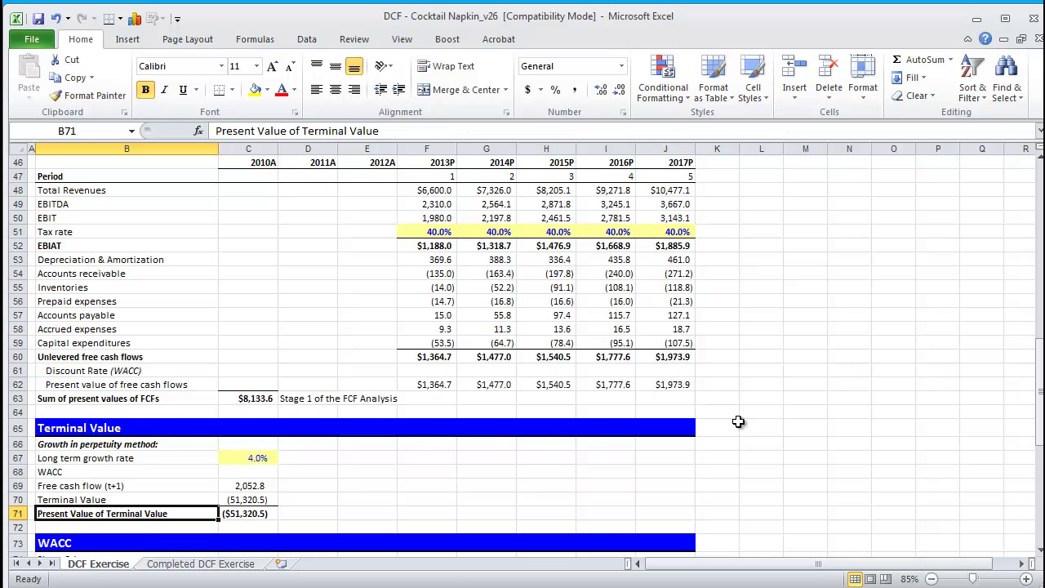
# Step: Examine the WACC section starting at row 73, highlighting its rows from the heading downward
pyautogui.press('Down')
pyautogui.press('Down')
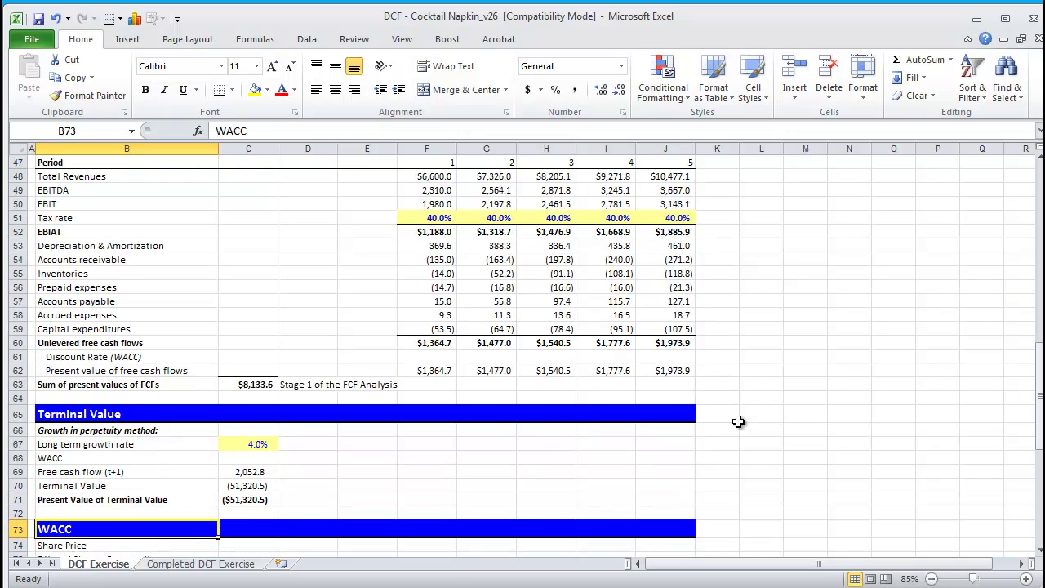
pyautogui.hotkey('shift', 'Right')
pyautogui.hotkey('shift', 'Right')
pyautogui.hotkey('shift', 'Right')
pyautogui.hotkey('shift', 'Right')
pyautogui.hotkey('shift', 'Right')
pyautogui.hotkey('shift', 'Right')
pyautogui.hotkey('shift', 'Right')
pyautogui.hotkey('shift', 'Down')
pyautogui.hotkey('shift', 'Down')
pyautogui.hotkey('shift', 'Down')
pyautogui.hotkey('shift', 'Down')
pyautogui.hotkey('shift', 'Down')
pyautogui.hotkey('shift', 'Down')
pyautogui.hotkey('shift', 'Down')
pyautogui.hotkey('shift', 'Down')
pyautogui.hotkey('shift', 'Down')
pyautogui.hotkey('shift', 'Down')
pyautogui.hotkey('shift', 'Down')
pyautogui.hotkey('shift', 'Down')
pyautogui.hotkey('shift', 'Down')
pyautogui.hotkey('shift', 'Down')
pyautogui.hotkey('shift', 'Down')
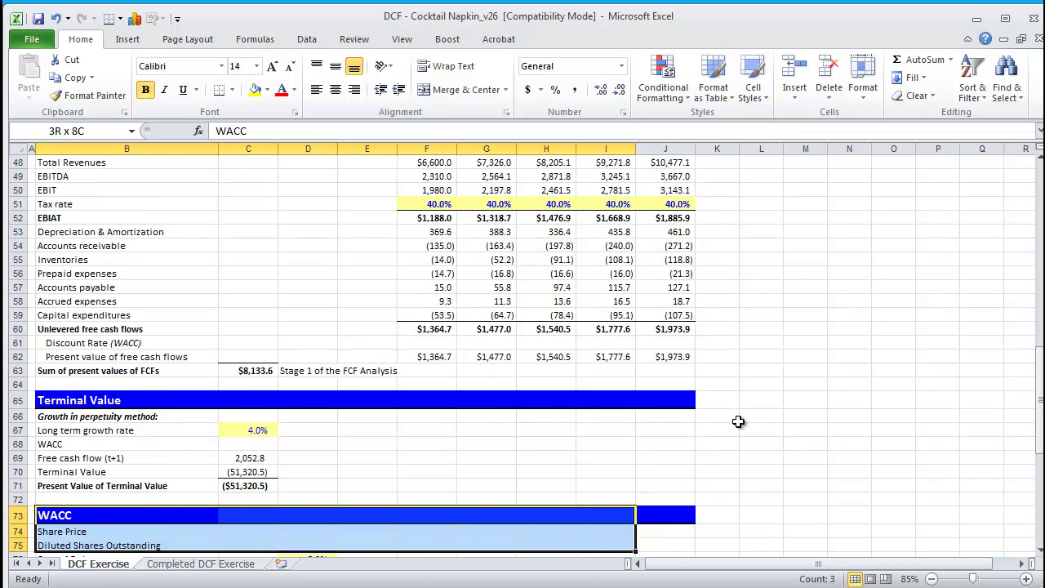
# Step: Review the Sum of present values of FCFs row and the Terminal Value section down to the discounting formula in C71
pyautogui.press('Up')
pyautogui.press('Up')
pyautogui.press('Up')
pyautogui.press('Up')
pyautogui.press('Up')
pyautogui.press('Up')
pyautogui.press('Up')
pyautogui.press('Up')
pyautogui.press('Up')
pyautogui.press('Up')
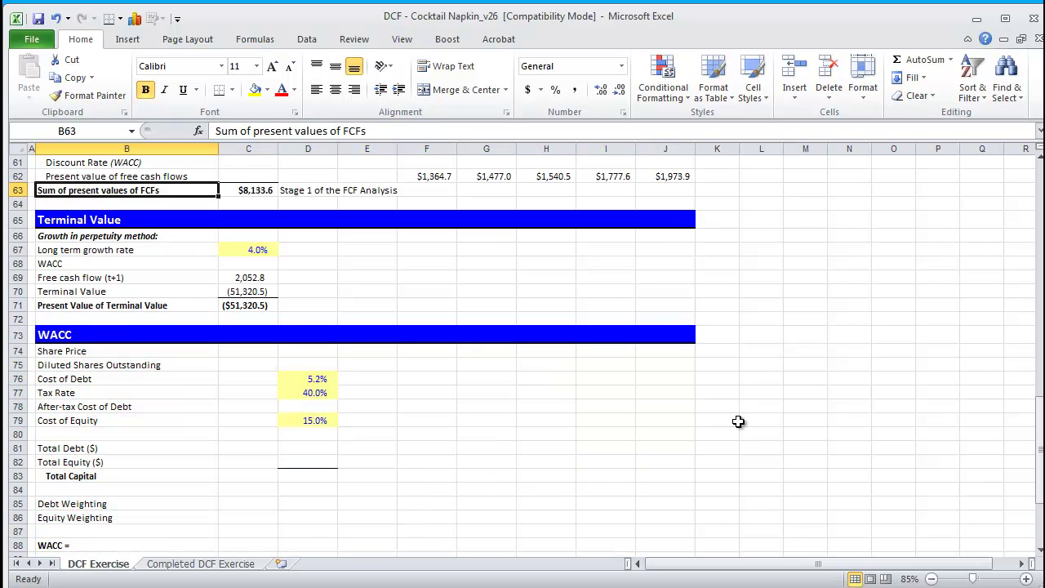
pyautogui.press('Down')
pyautogui.press('Down')
pyautogui.press('Down')
pyautogui.press('Down')
pyautogui.press('Down')
pyautogui.press('Down')
pyautogui.press('Down')
pyautogui.press('Down')
pyautogui.press('Down')
pyautogui.press('Down')
pyautogui.press('Up')
pyautogui.press('Right')
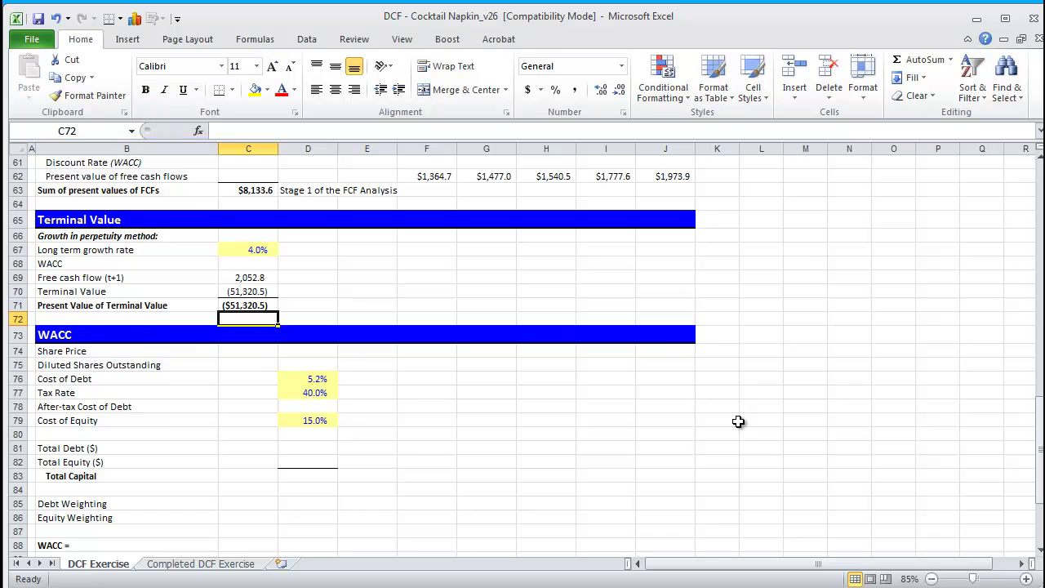
pyautogui.press('Up')
pyautogui.press('Up')
pyautogui.press('Up')
pyautogui.press('Up')
pyautogui.press('Down')
pyautogui.press('Down')
pyautogui.press('Down')
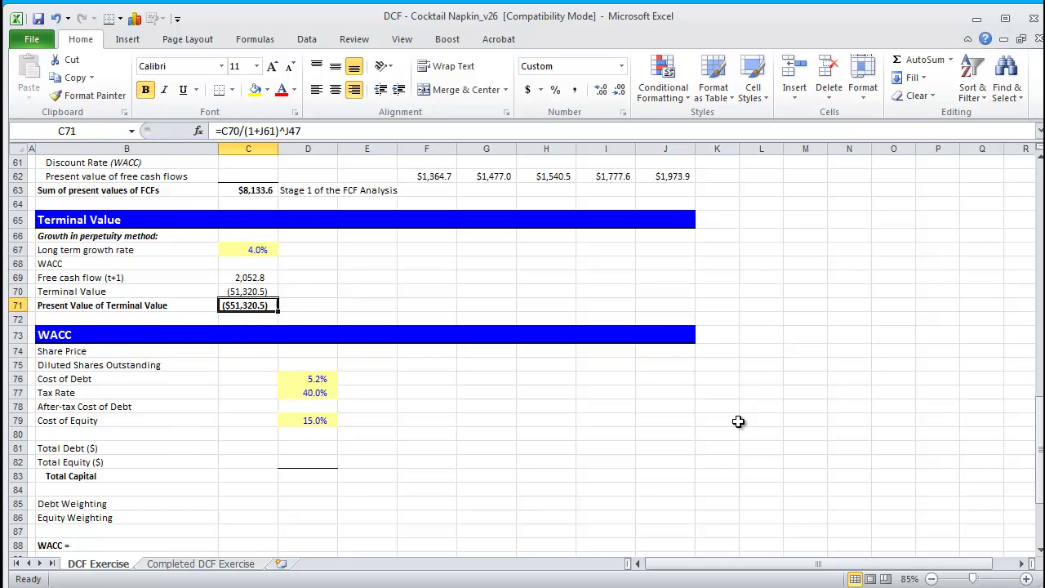
# Step: Examine the Enterprise Value to Equity Value section, from Enterprise Value and Net debt down to the Equity Value Per Share cell D95
pyautogui.press('Down')
pyautogui.press('Down')
pyautogui.press('Down')
pyautogui.press('Down')
pyautogui.press('Down')
pyautogui.press('Down')
pyautogui.press('Down')
pyautogui.press('Down')
pyautogui.press('Down')
pyautogui.press('Down')
pyautogui.press('Down')
pyautogui.press('Down')
pyautogui.press('Down')
pyautogui.press('Down')
pyautogui.press('Down')
pyautogui.press('Down')
pyautogui.press('Down')
pyautogui.press('Down')
pyautogui.press('Down')
pyautogui.press('Down')
pyautogui.press('Up')
pyautogui.press('Up')
pyautogui.press('Up')
pyautogui.press('Up')
pyautogui.press('Up')
pyautogui.press('Right')
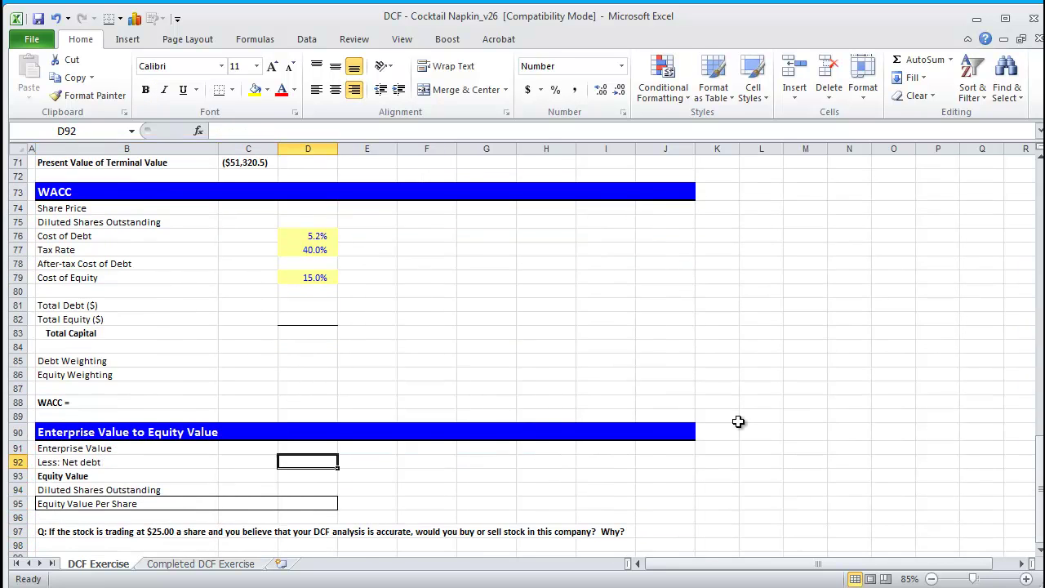
pyautogui.press('Up')
pyautogui.press('Down')
pyautogui.press('Down')
pyautogui.press('Down')
pyautogui.press('Down')
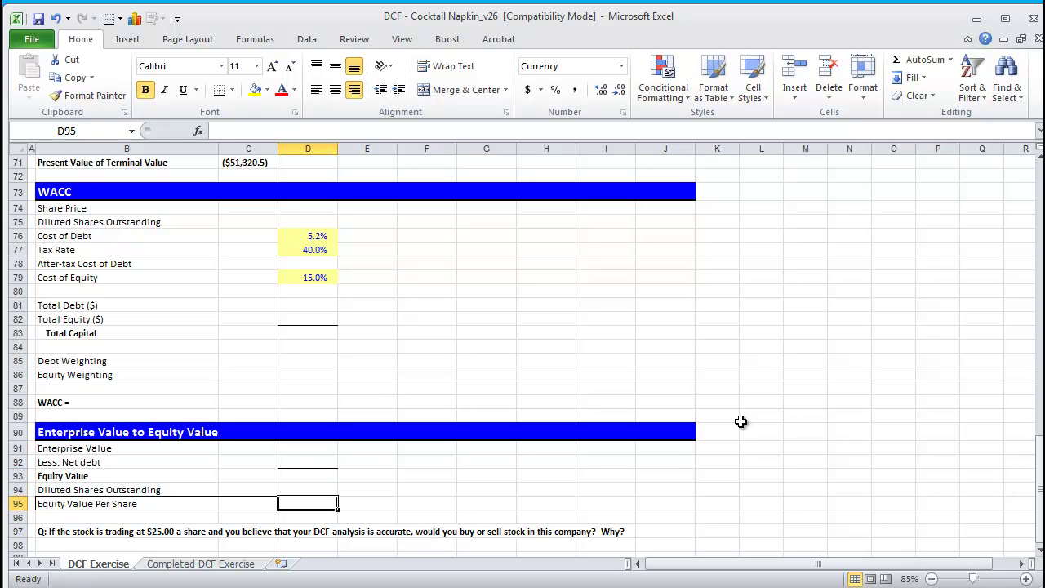